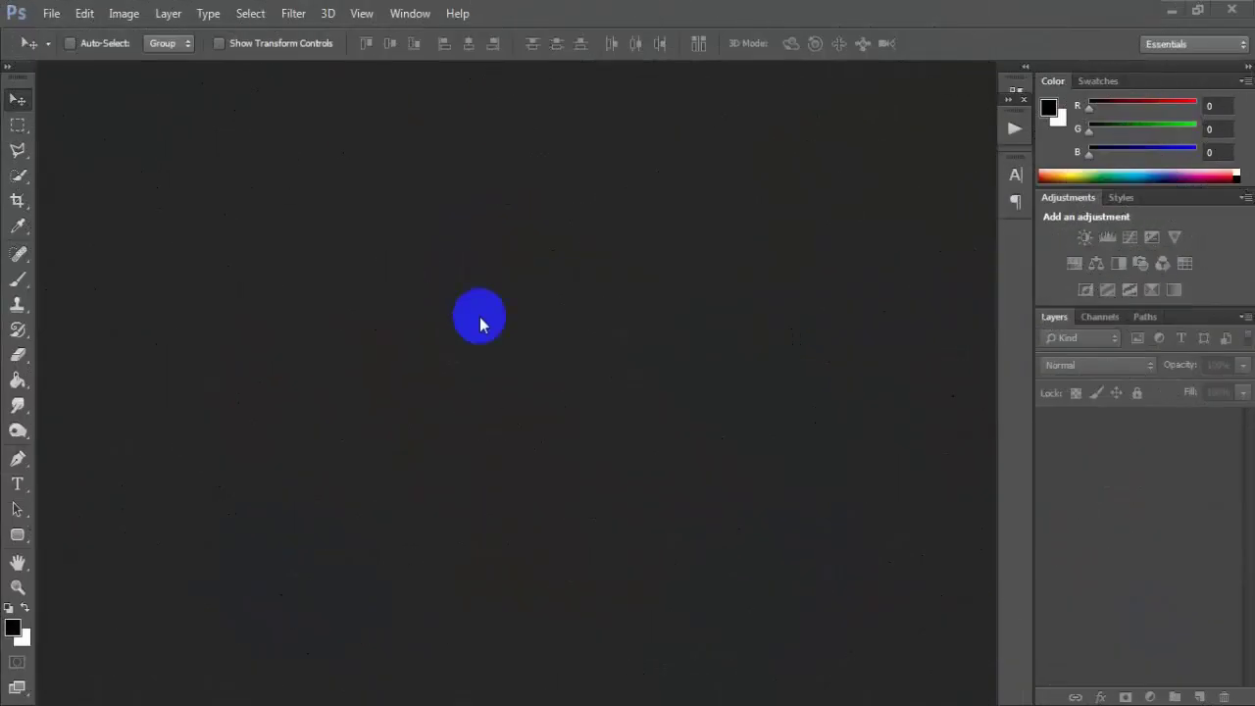
# Create Untitled-1 at 512 × 600 pixels, 300 pixels/inch, RGB Color, with a white background.
pyautogui.click(51, 14)
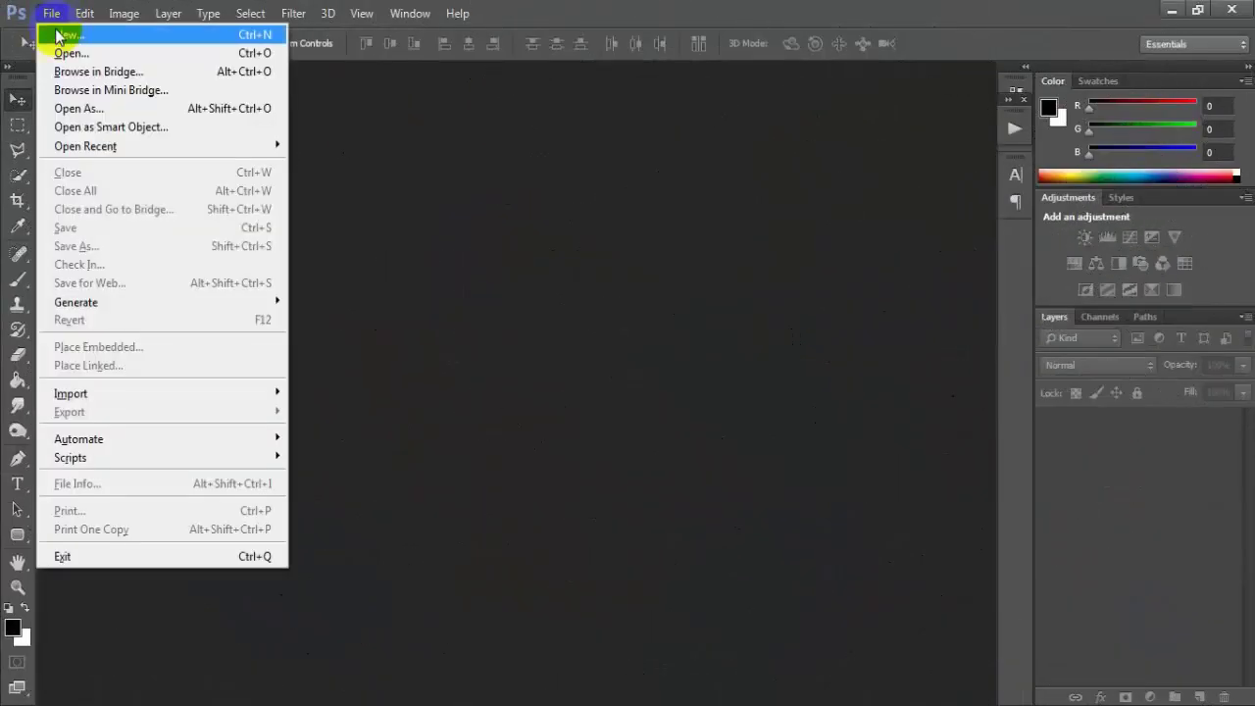
pyautogui.click(201, 36)
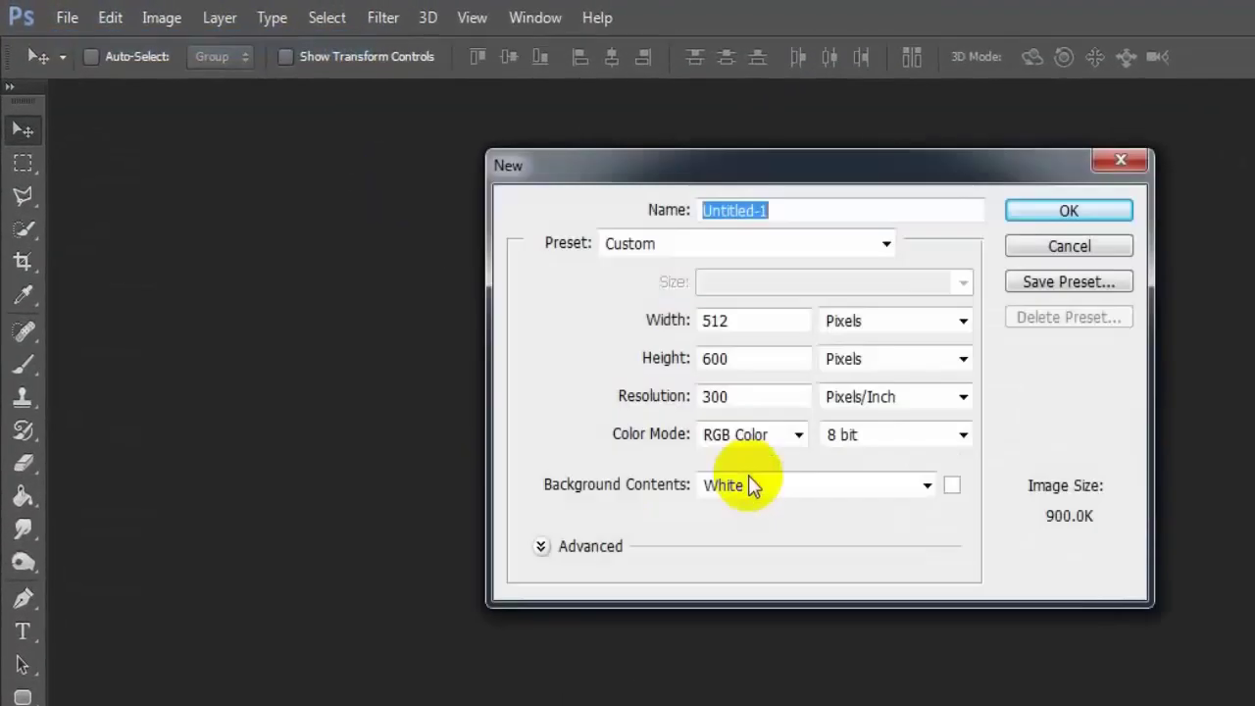
pyautogui.click(852, 357)
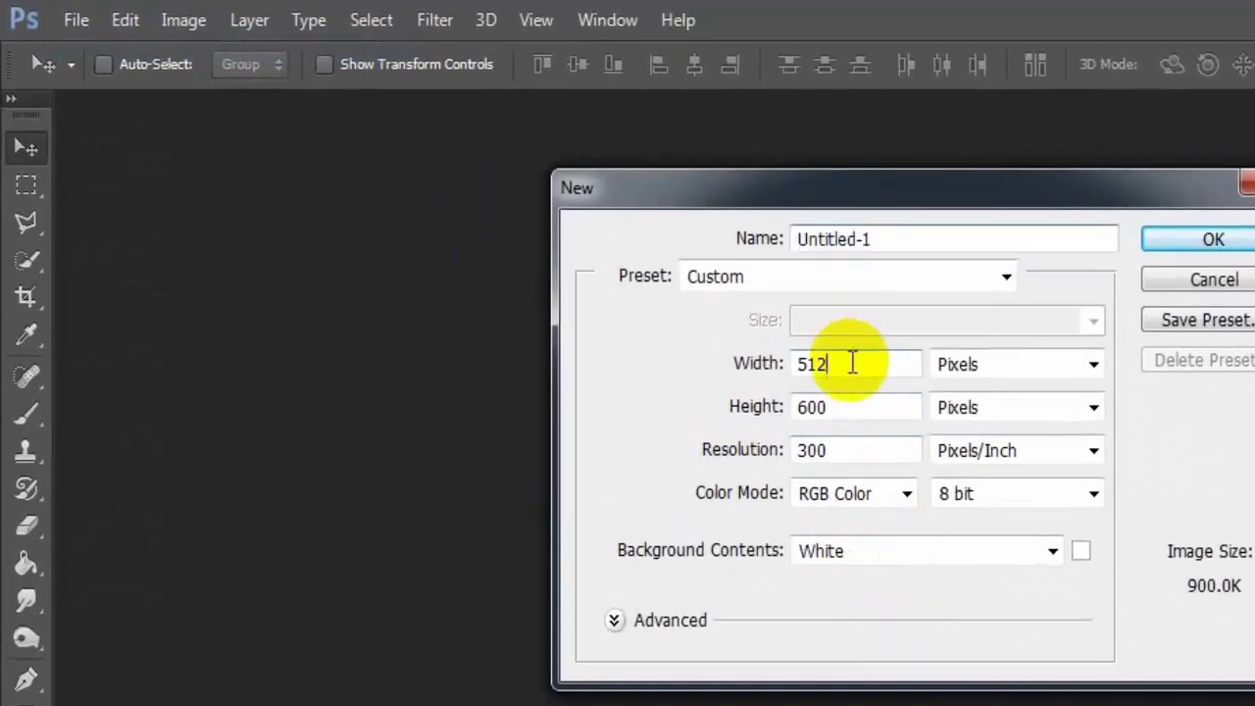
pyautogui.doubleClick(852, 357)
pyautogui.moveTo(871, 403); pyautogui.dragTo(796, 410)
pyautogui.doubleClick(868, 450)
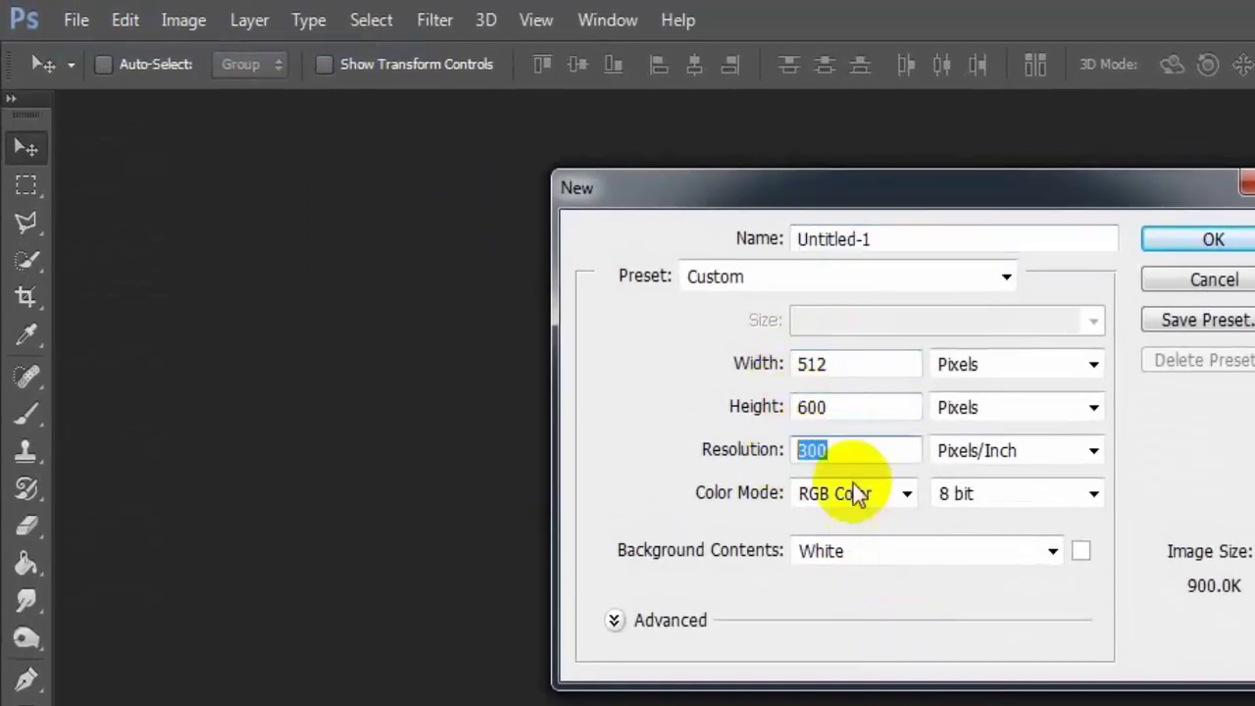
pyautogui.click(903, 493)
pyautogui.click(897, 573)
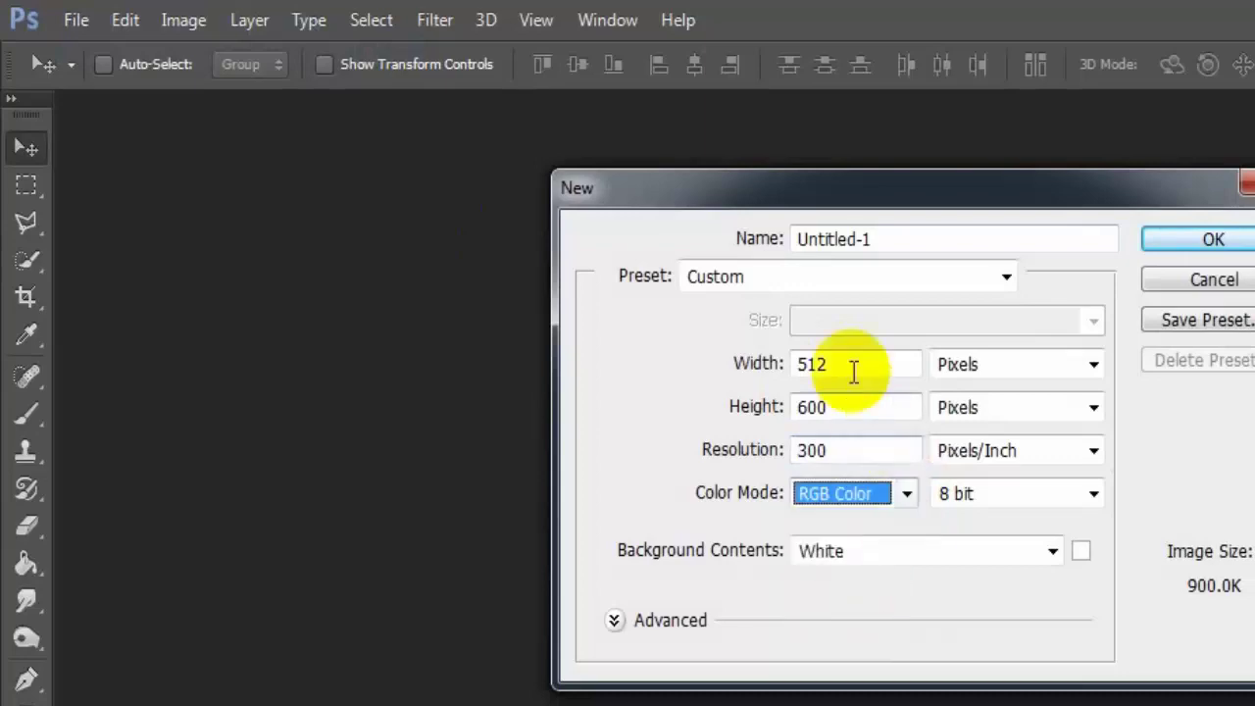
pyautogui.click(914, 452)
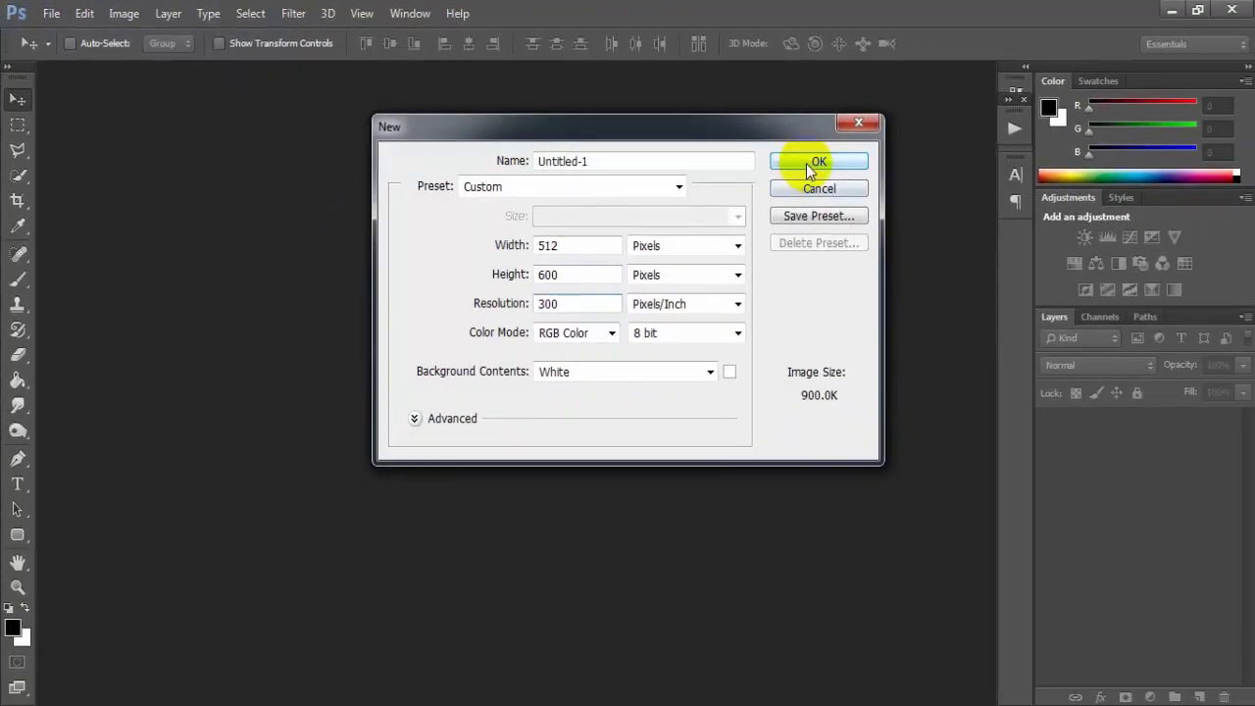
pyautogui.click(805, 165)
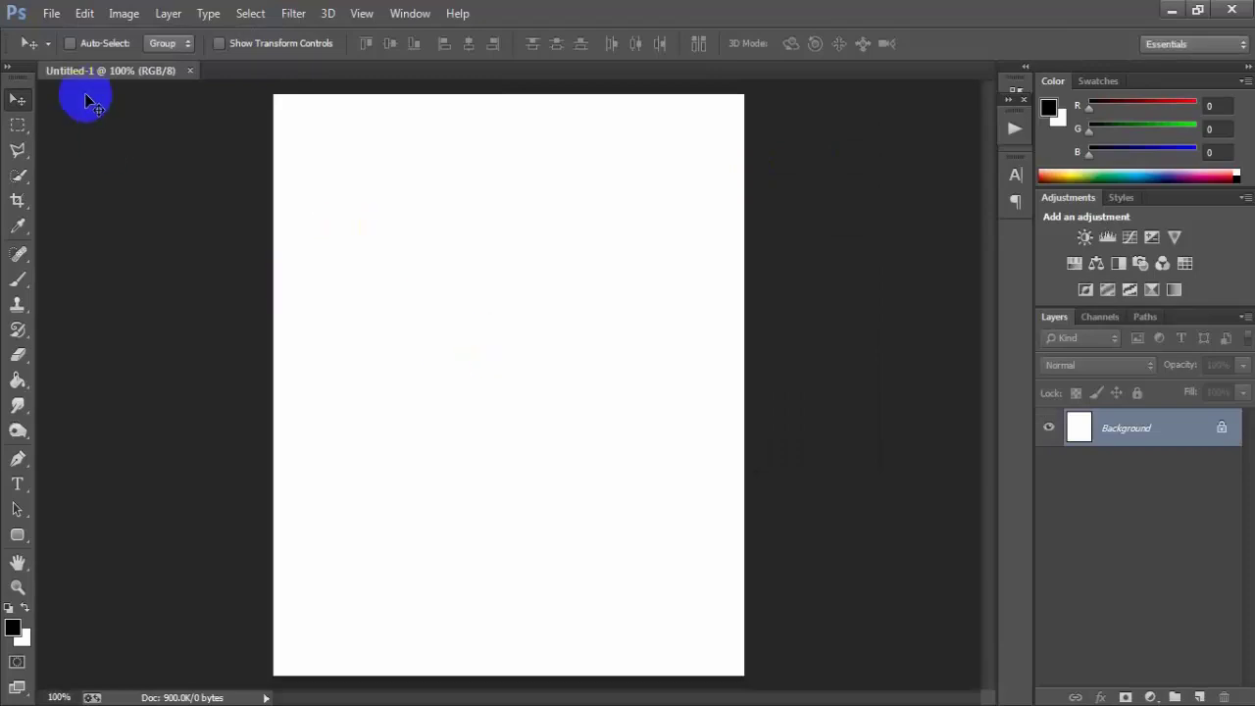
# Place the linked Background-blurred-scaled image and stretch it to fill the canvas.
pyautogui.click(51, 13)
pyautogui.click(122, 364)
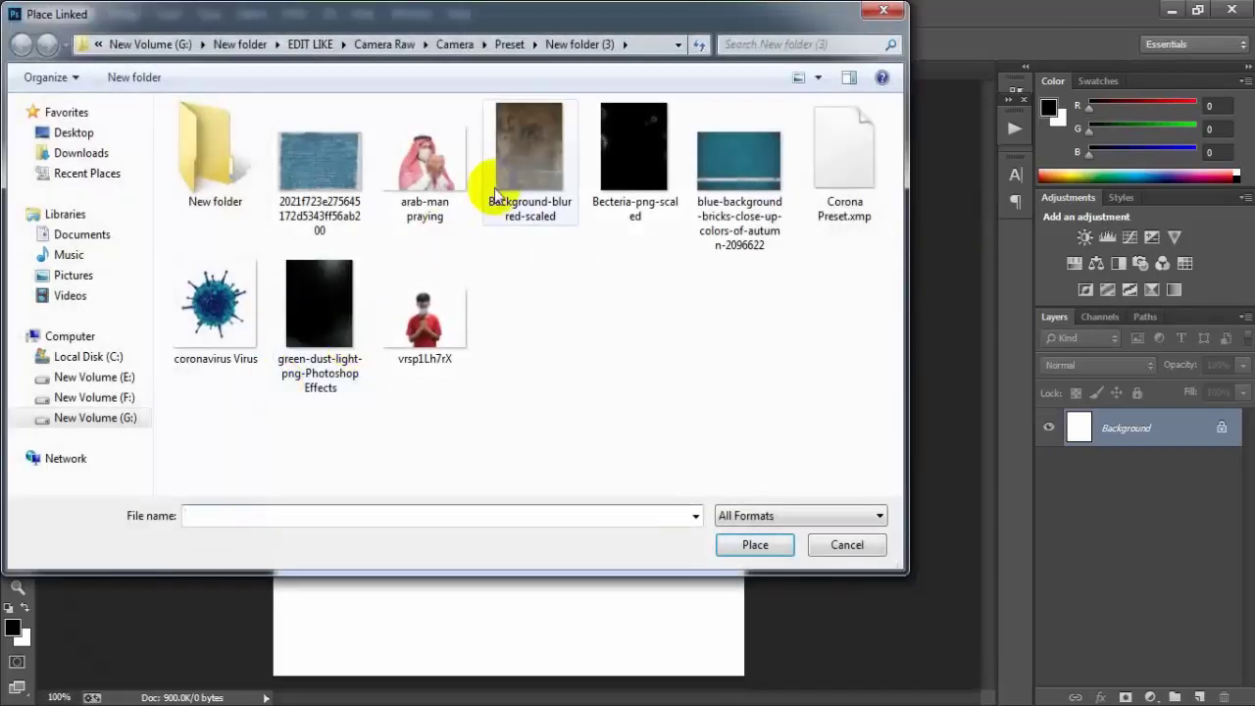
pyautogui.doubleClick(499, 186)
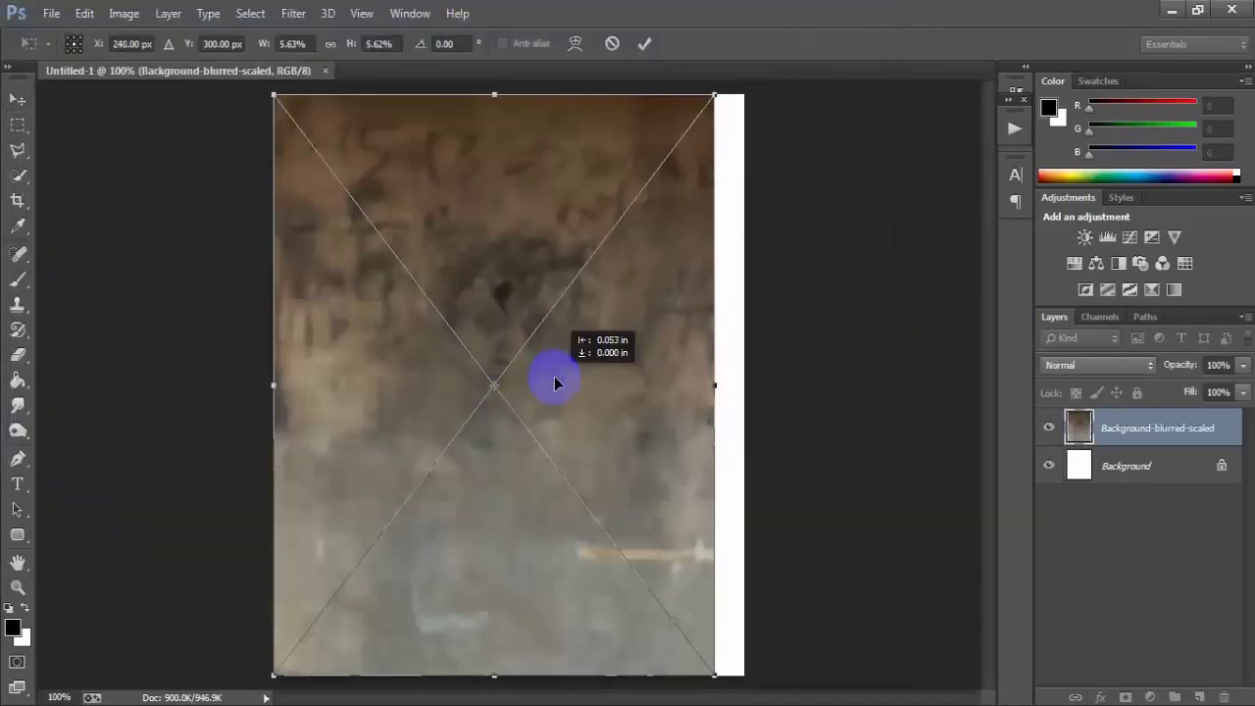
pyautogui.moveTo(716, 676)
pyautogui.mouseDown()
pyautogui.moveTo(728, 663)
pyautogui.moveTo(740, 693)
pyautogui.mouseUp()
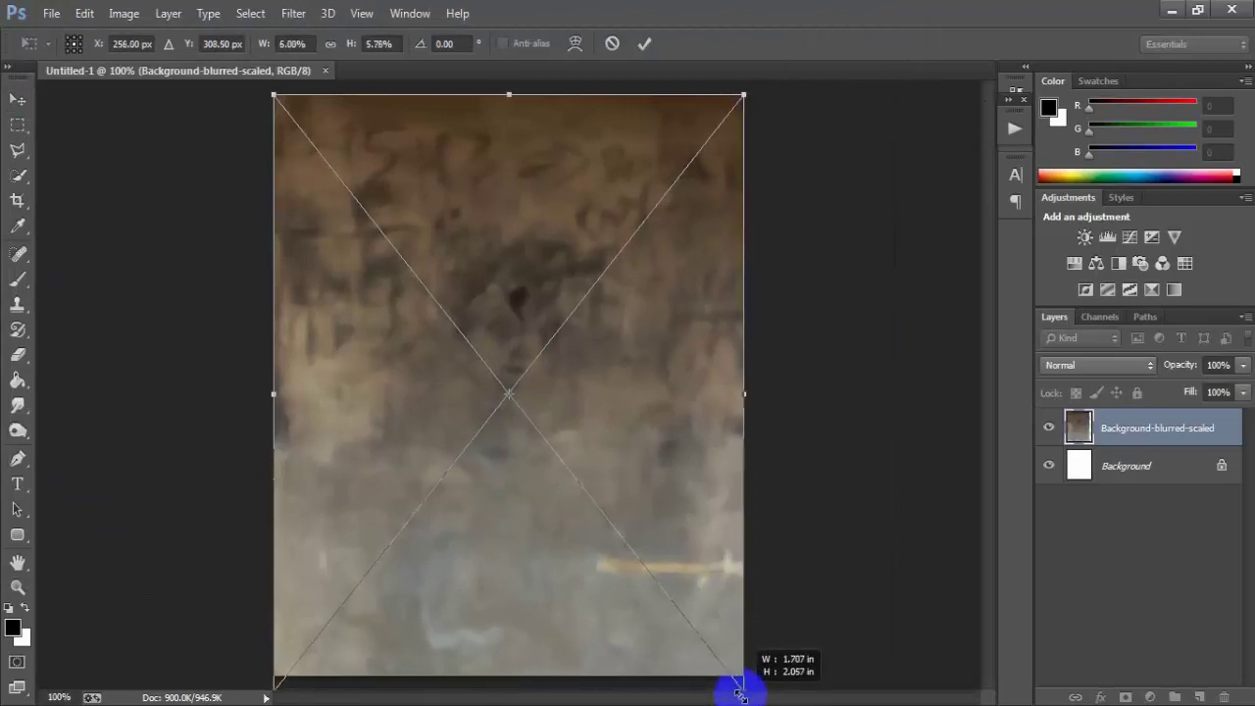
pyautogui.click(635, 47)
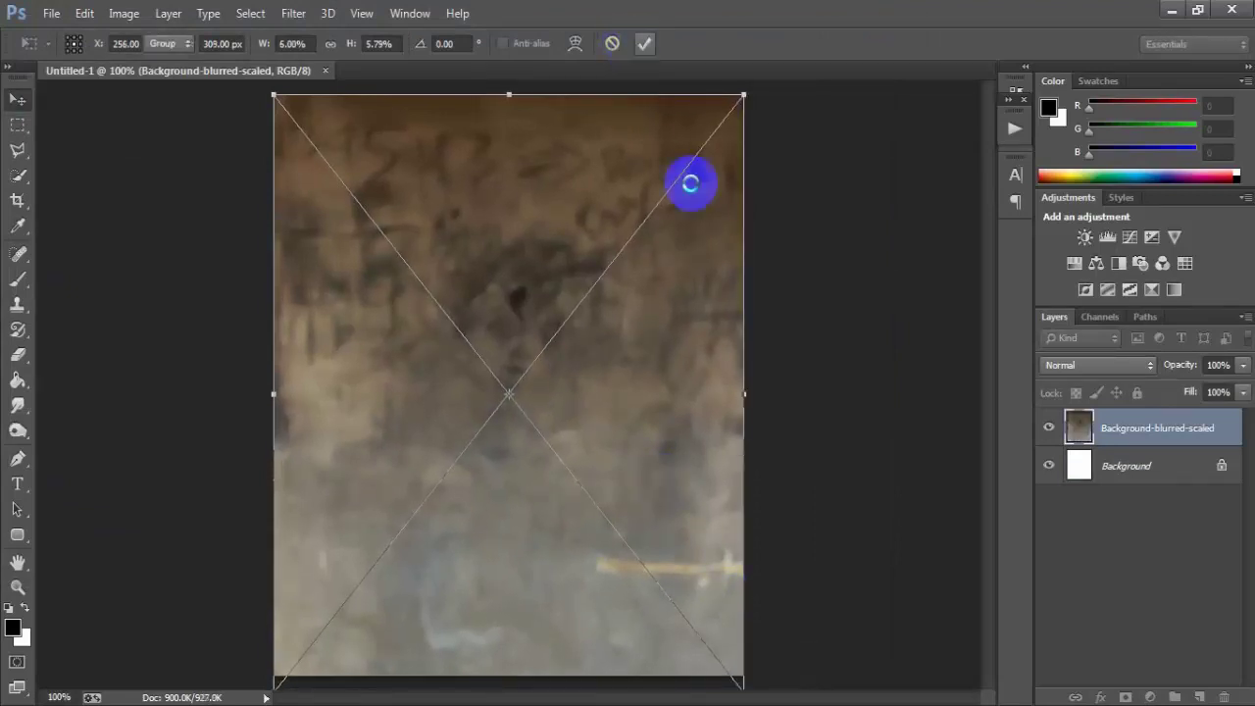
# Rasterize the Background-blurred-scaled wall layer.
pyautogui.rightClick(1239, 440)
pyautogui.click(873, 364)
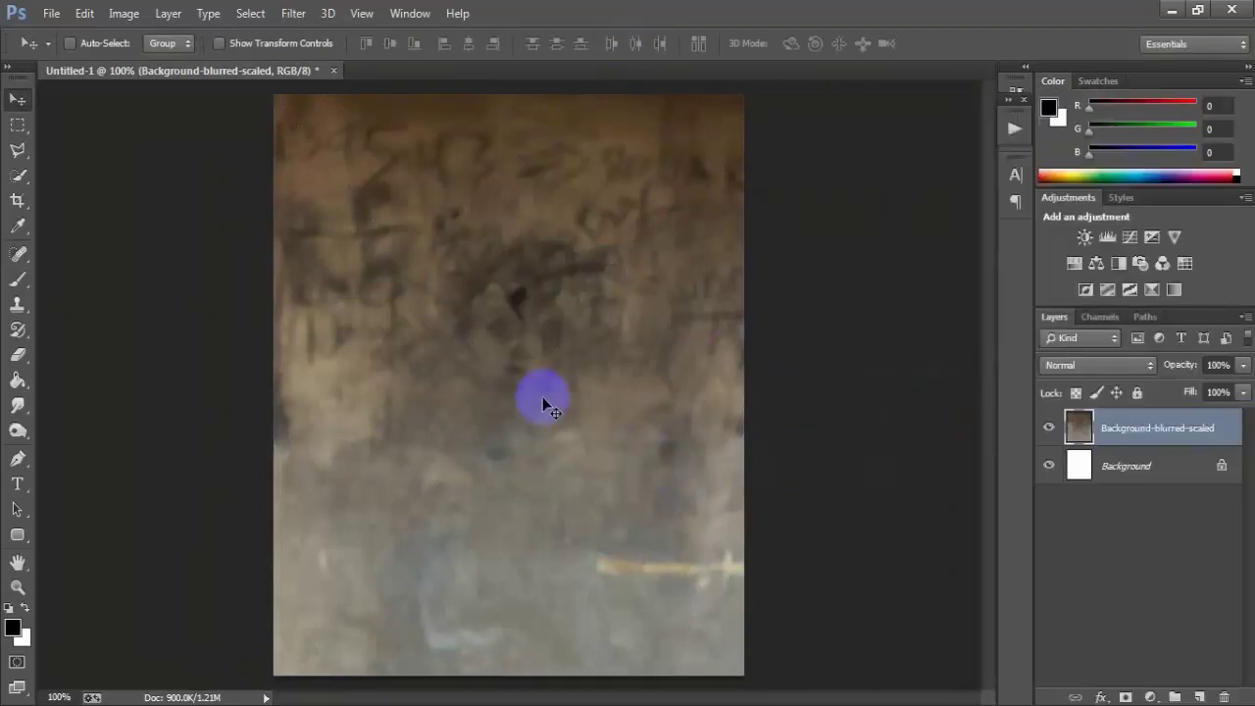
pyautogui.click(59, 17)
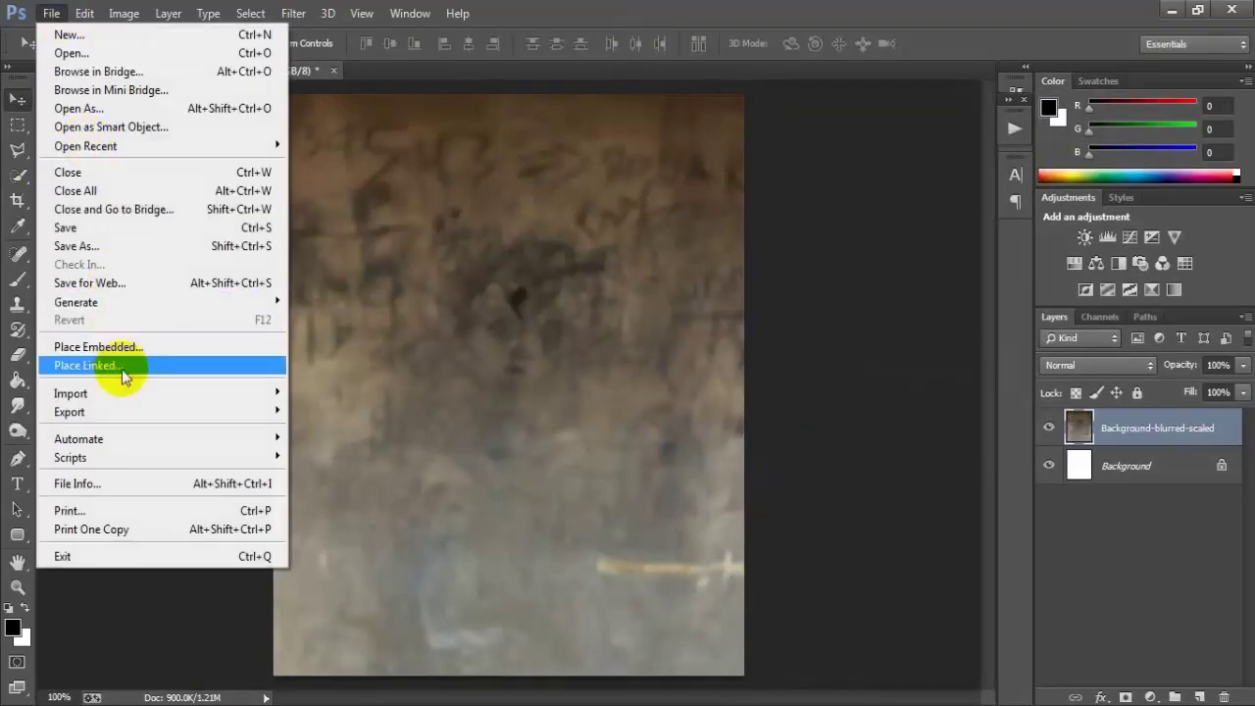
# Place the linked vrsp1Lh7rX boy photo, then enlarge and position it to fill the lower canvas.
pyautogui.click(125, 363)
pyautogui.doubleClick(444, 314)
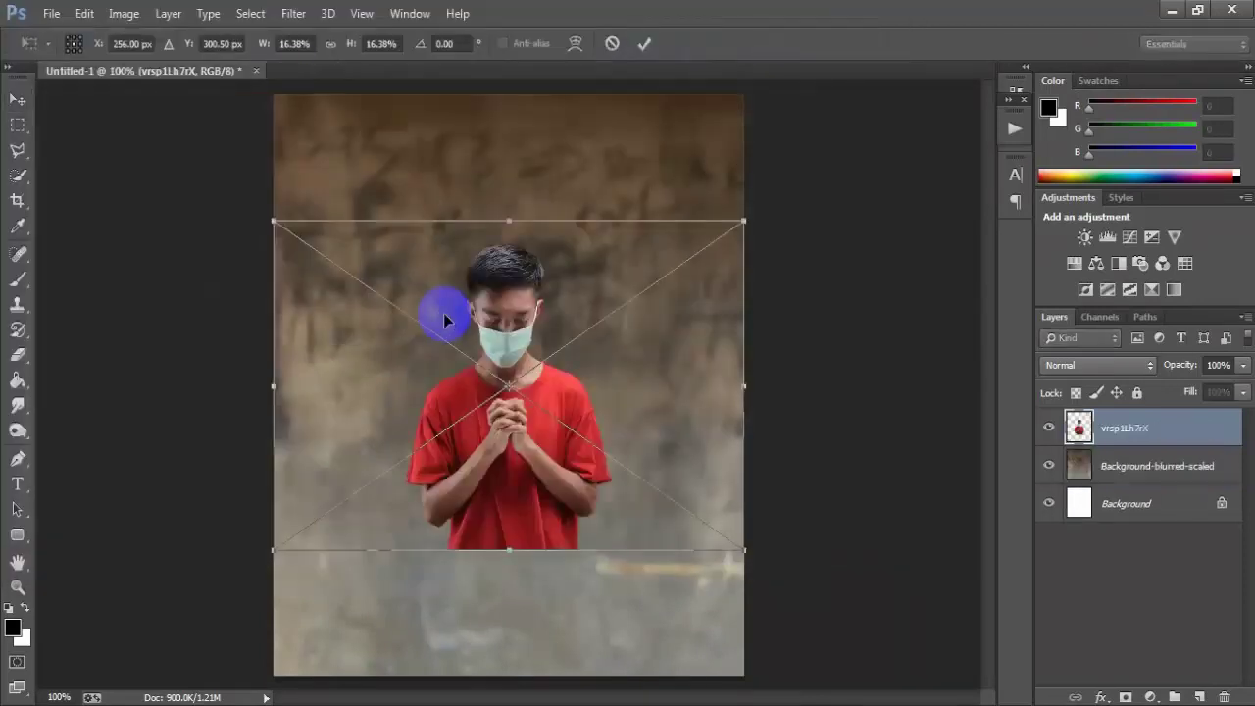
pyautogui.hotkey('ctrl', '-')
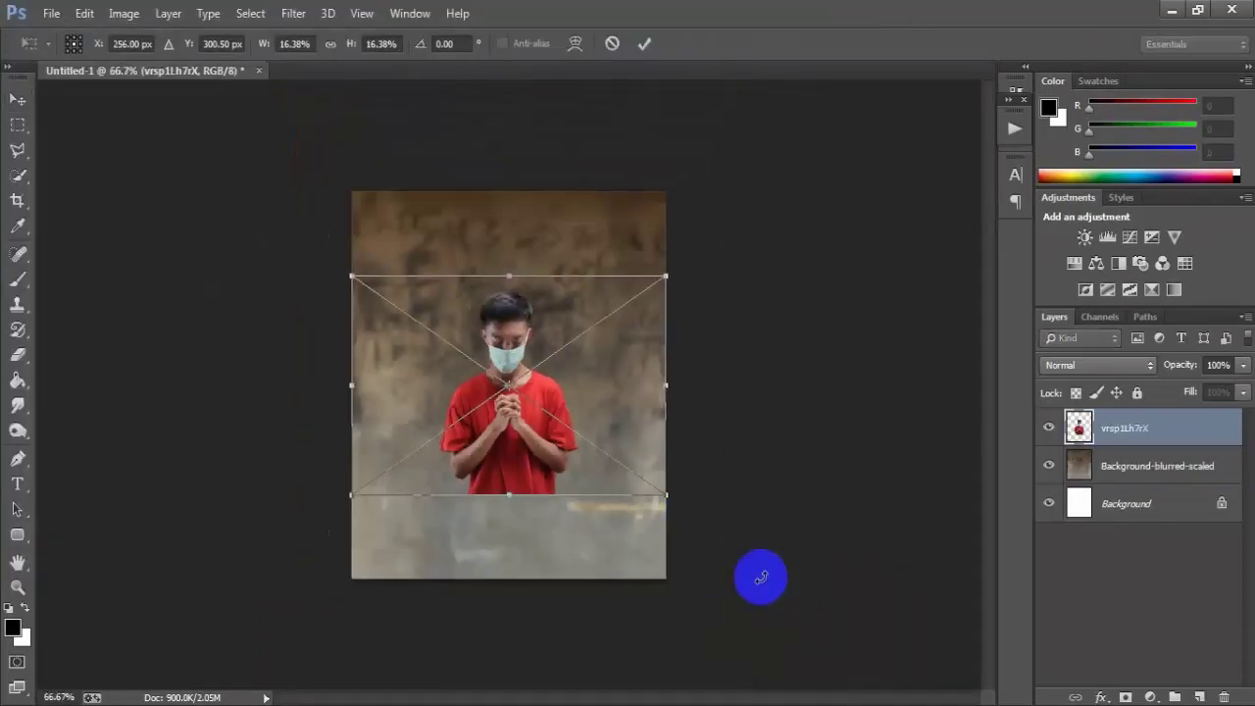
pyautogui.moveTo(667, 495); pyautogui.dragTo(737, 550)
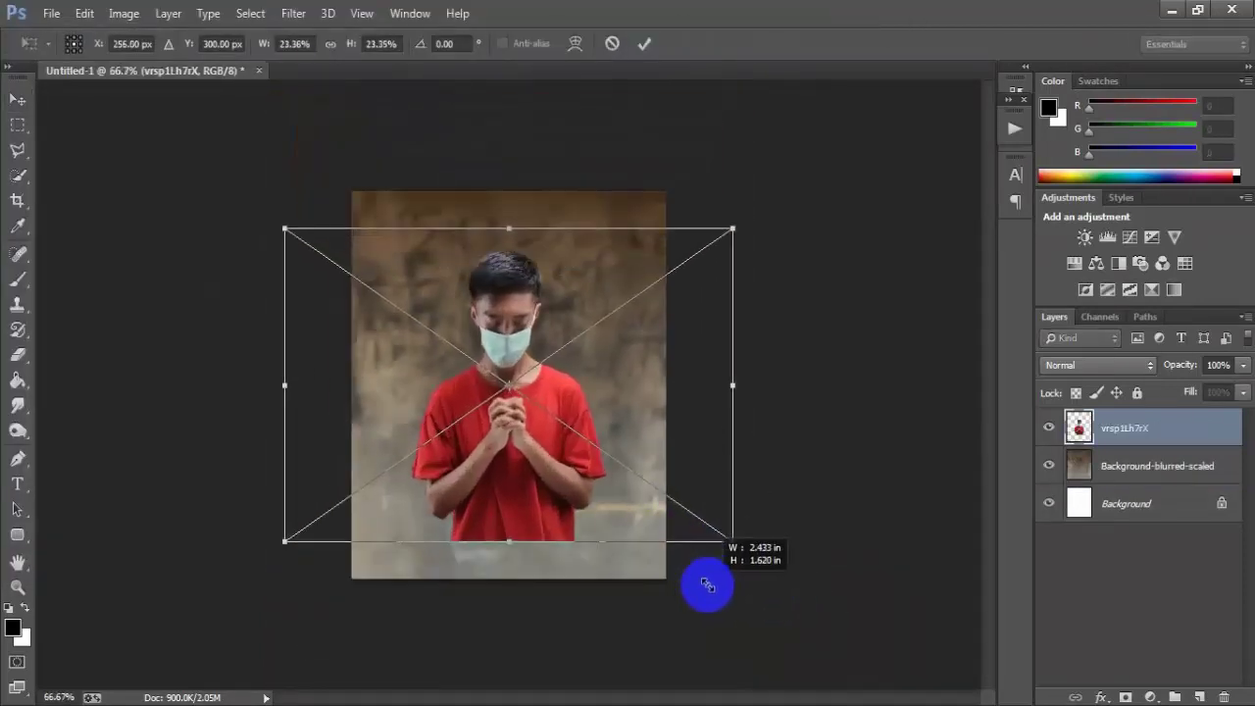
pyautogui.moveTo(547, 528); pyautogui.dragTo(555, 544)
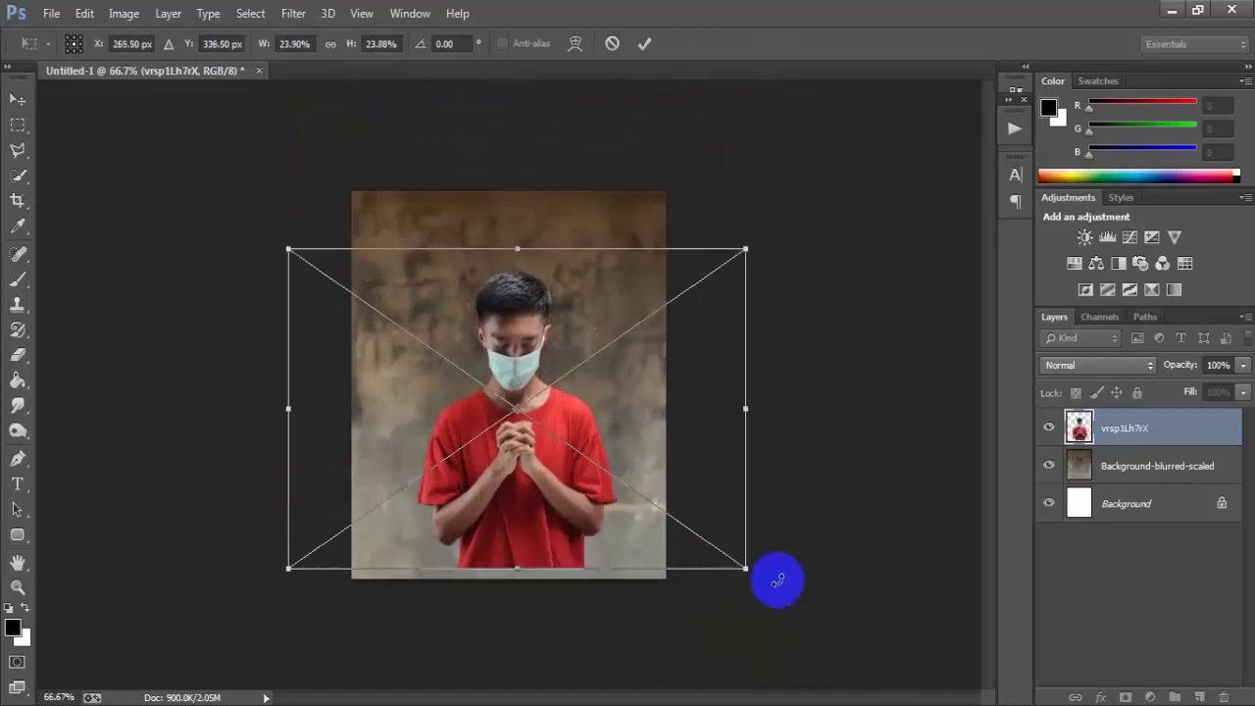
pyautogui.moveTo(745, 568); pyautogui.dragTo(777, 593)
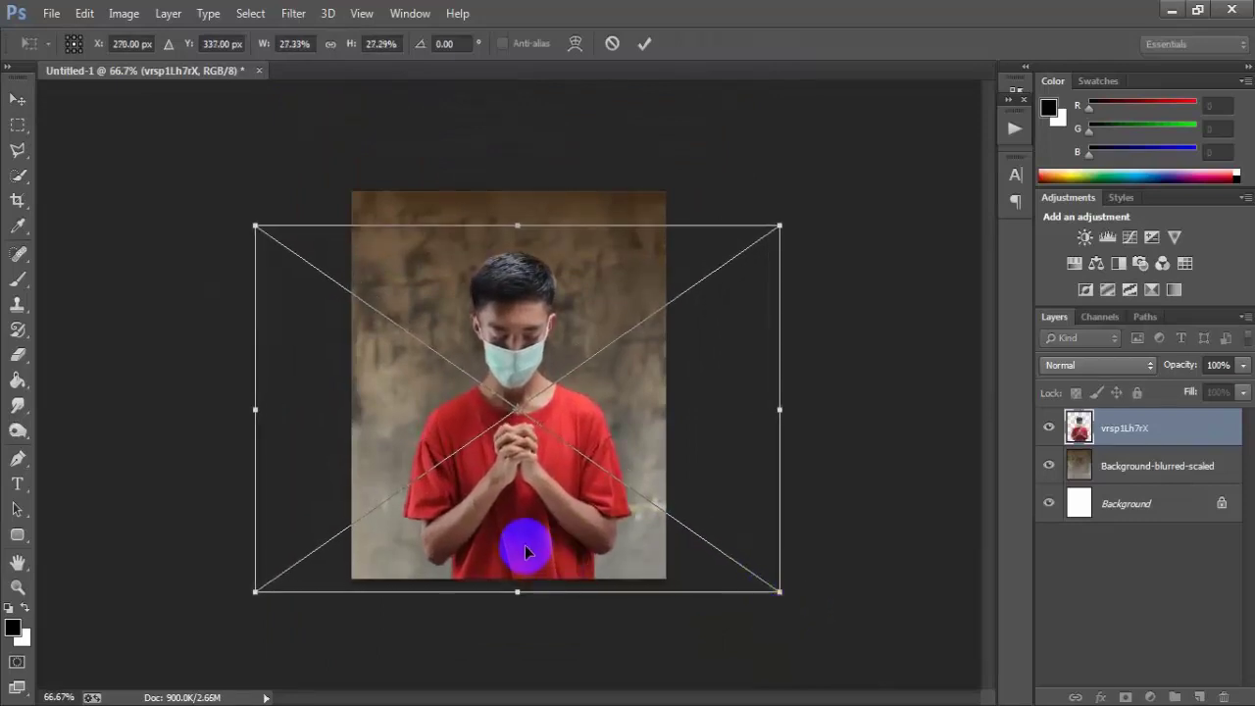
pyautogui.moveTo(520, 549)
pyautogui.mouseDown()
pyautogui.moveTo(526, 516)
pyautogui.moveTo(526, 541)
pyautogui.mouseUp()
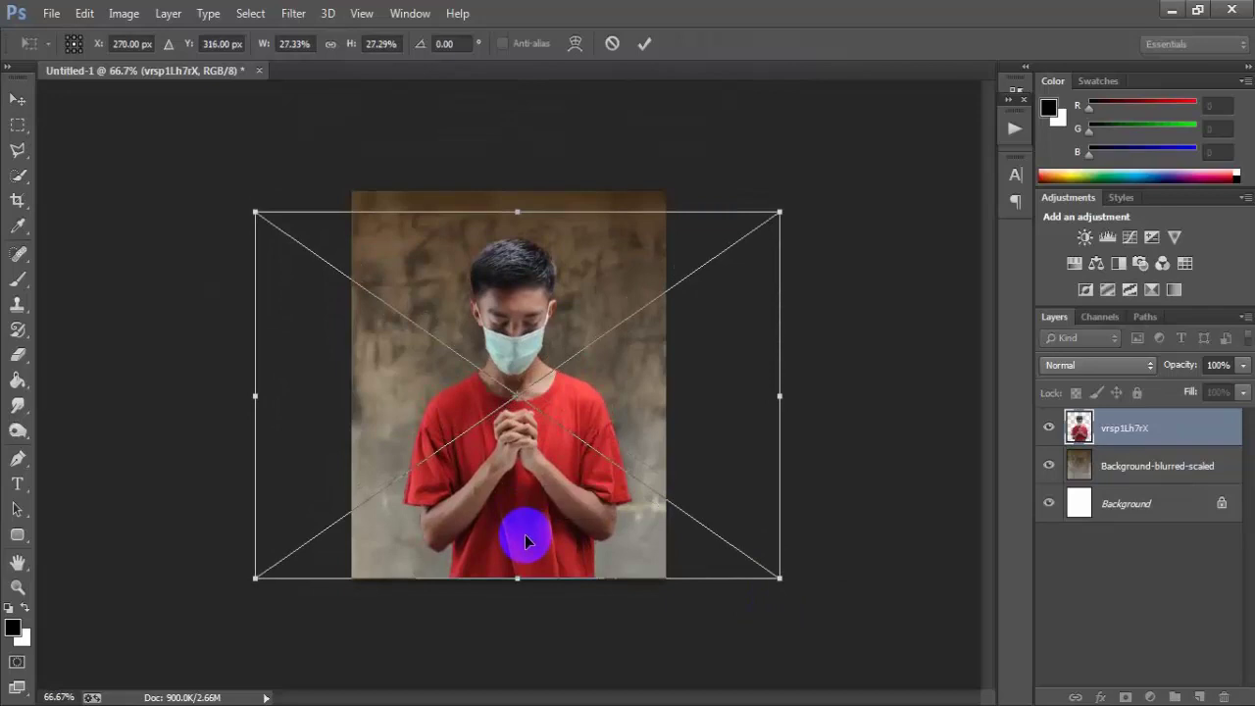
pyautogui.click(644, 43)
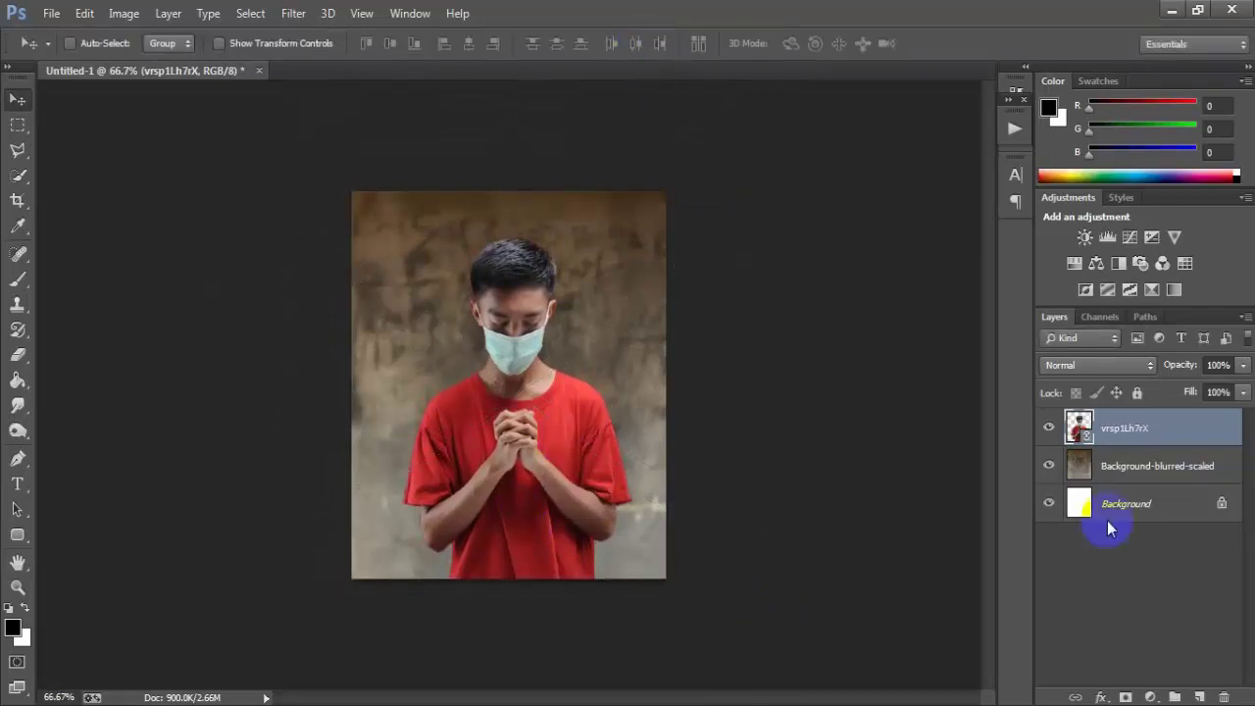
# Zoom back to 100% and rasterize the boy photo layer.
pyautogui.click(773, 483)
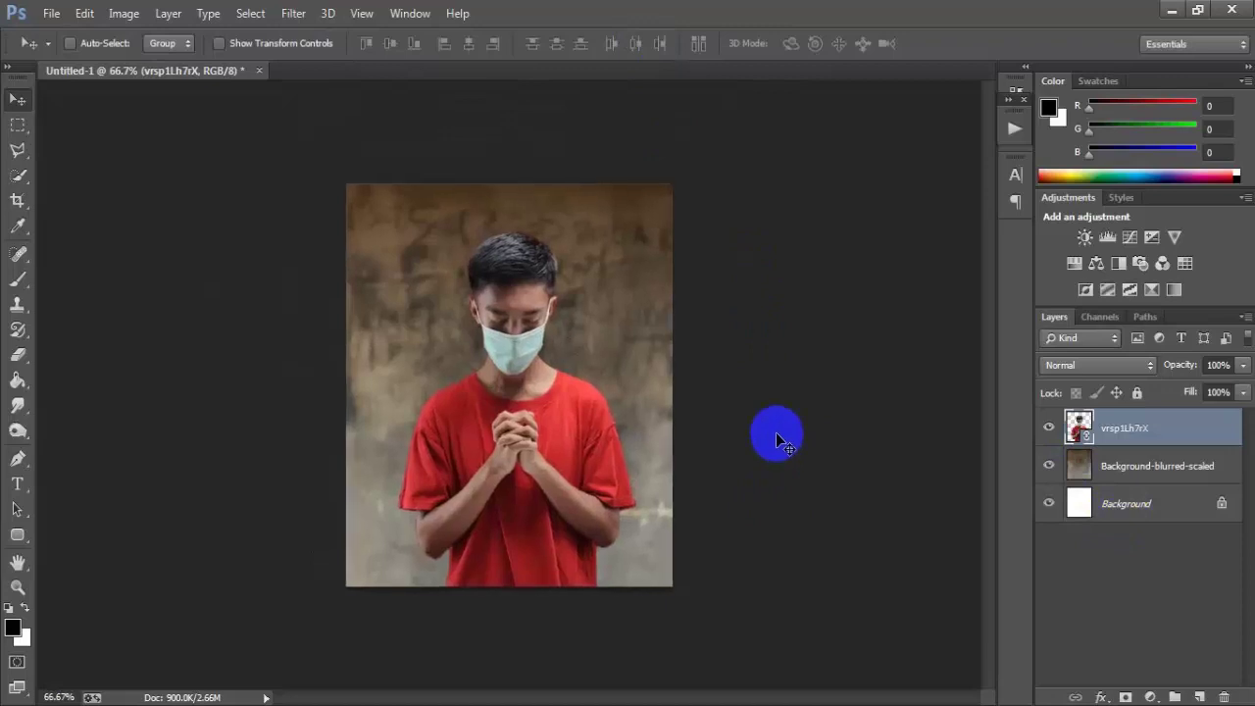
pyautogui.hotkey('ctrl', '+')
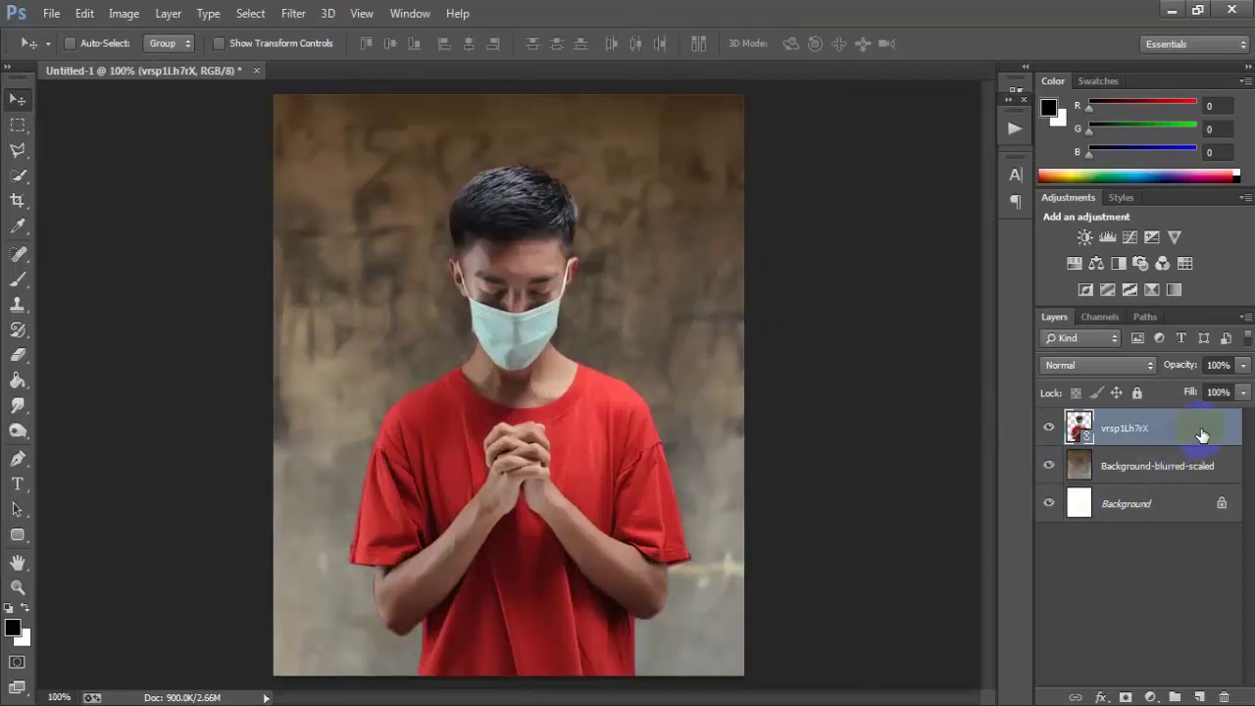
pyautogui.rightClick(1200, 434)
pyautogui.click(843, 364)
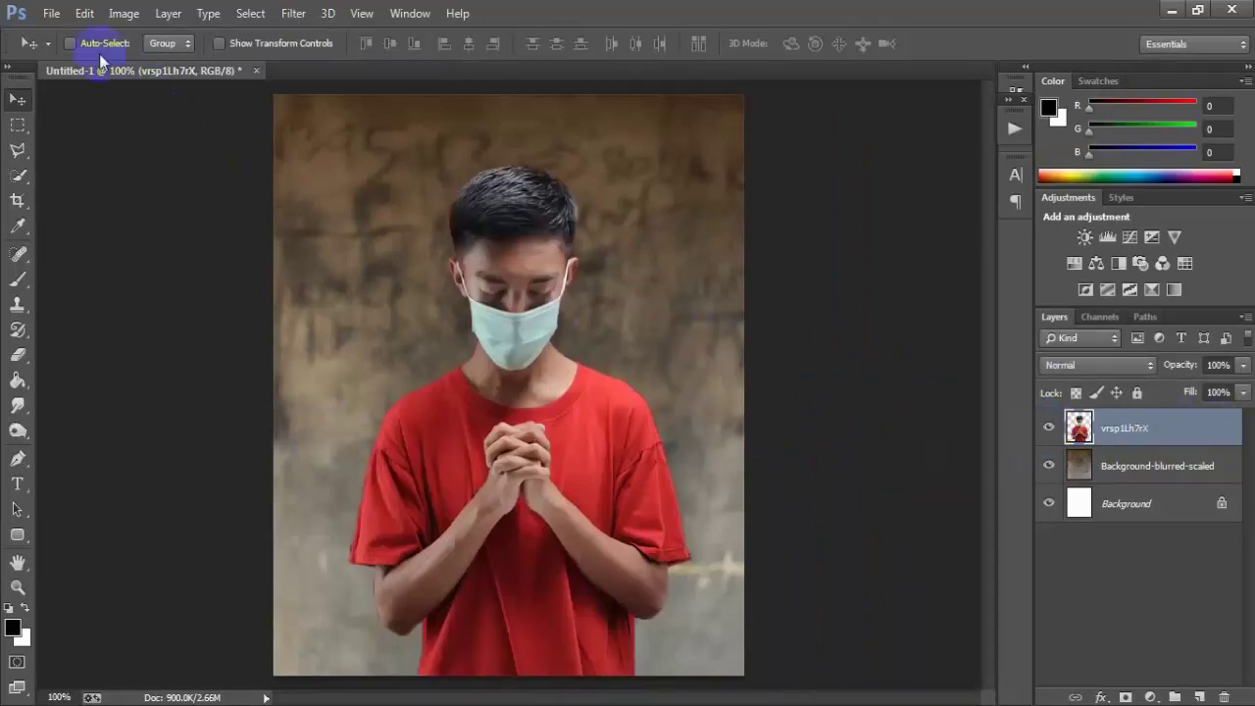
pyautogui.click(51, 13)
# Place the linked coronavirus Virus image, shrink it to about 12% and move it bottom-left.
pyautogui.click(151, 366)
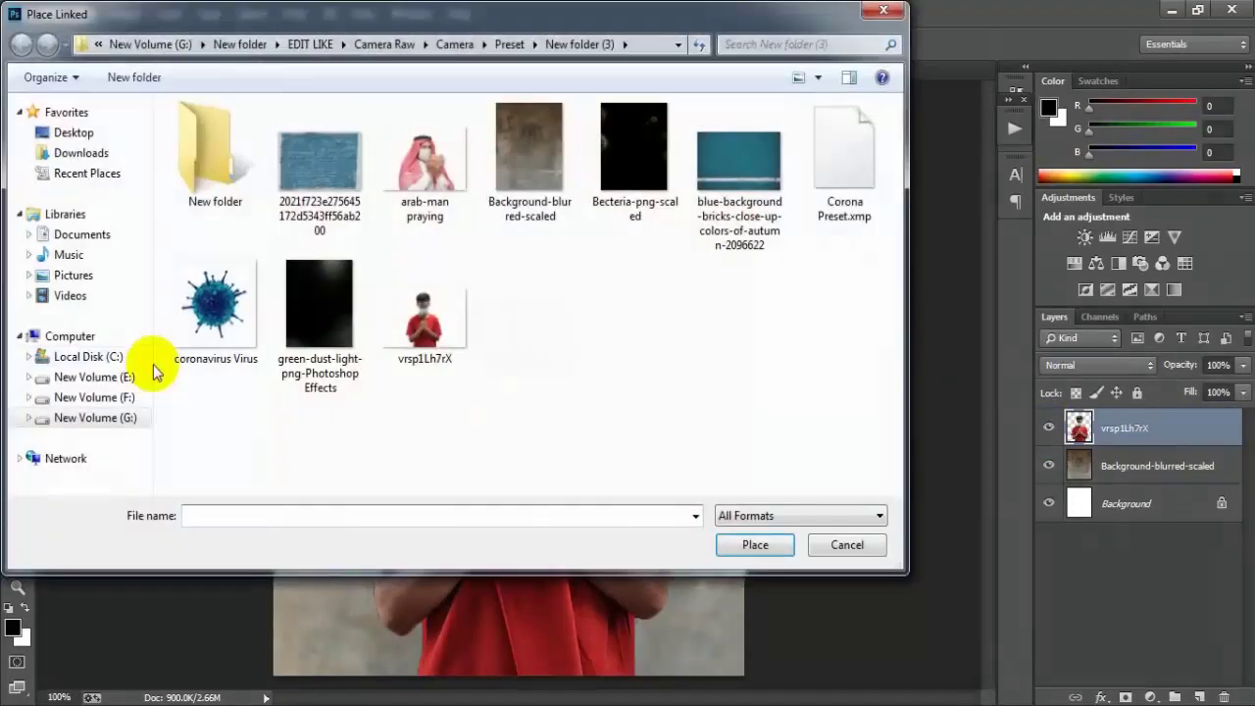
pyautogui.doubleClick(217, 324)
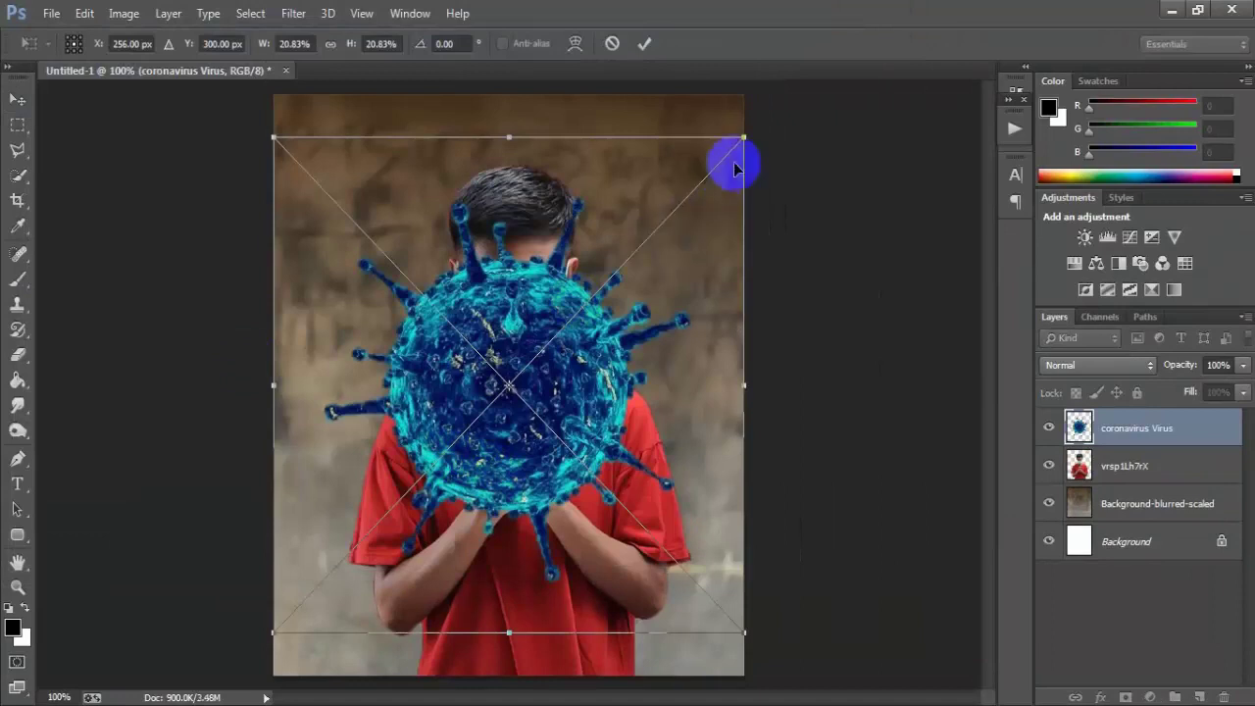
pyautogui.moveTo(745, 140); pyautogui.dragTo(647, 240)
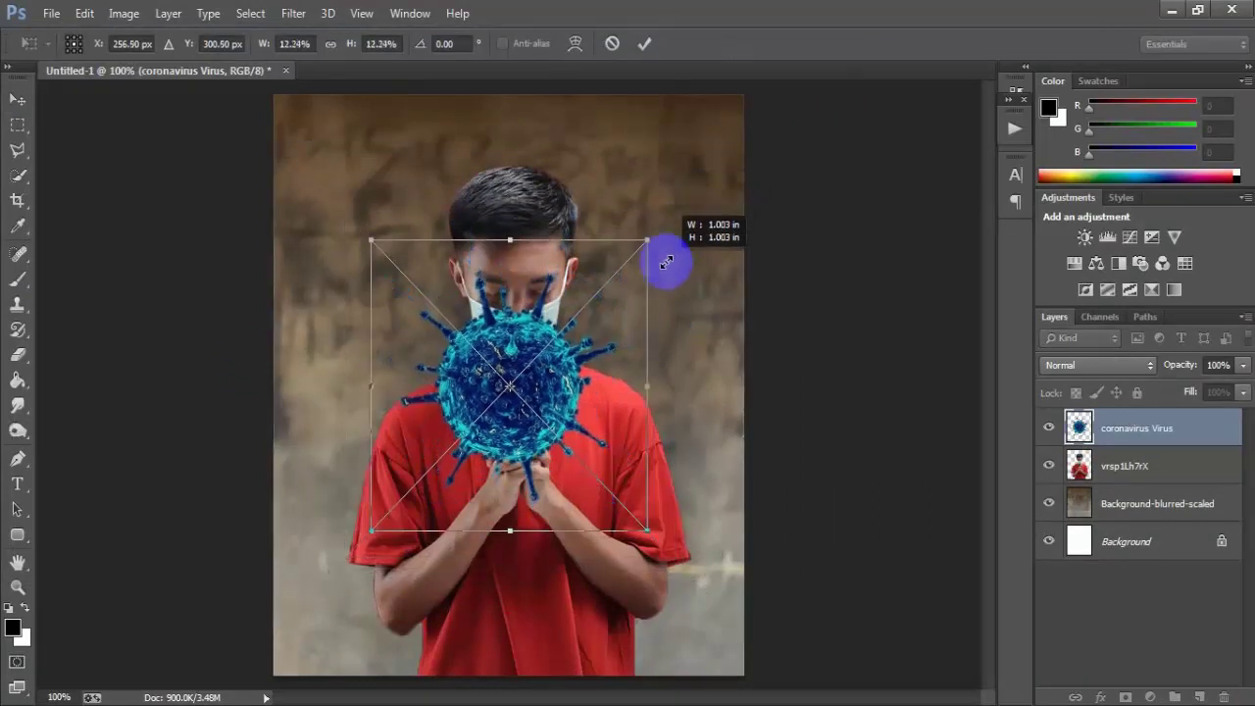
pyautogui.moveTo(563, 404); pyautogui.dragTo(351, 647)
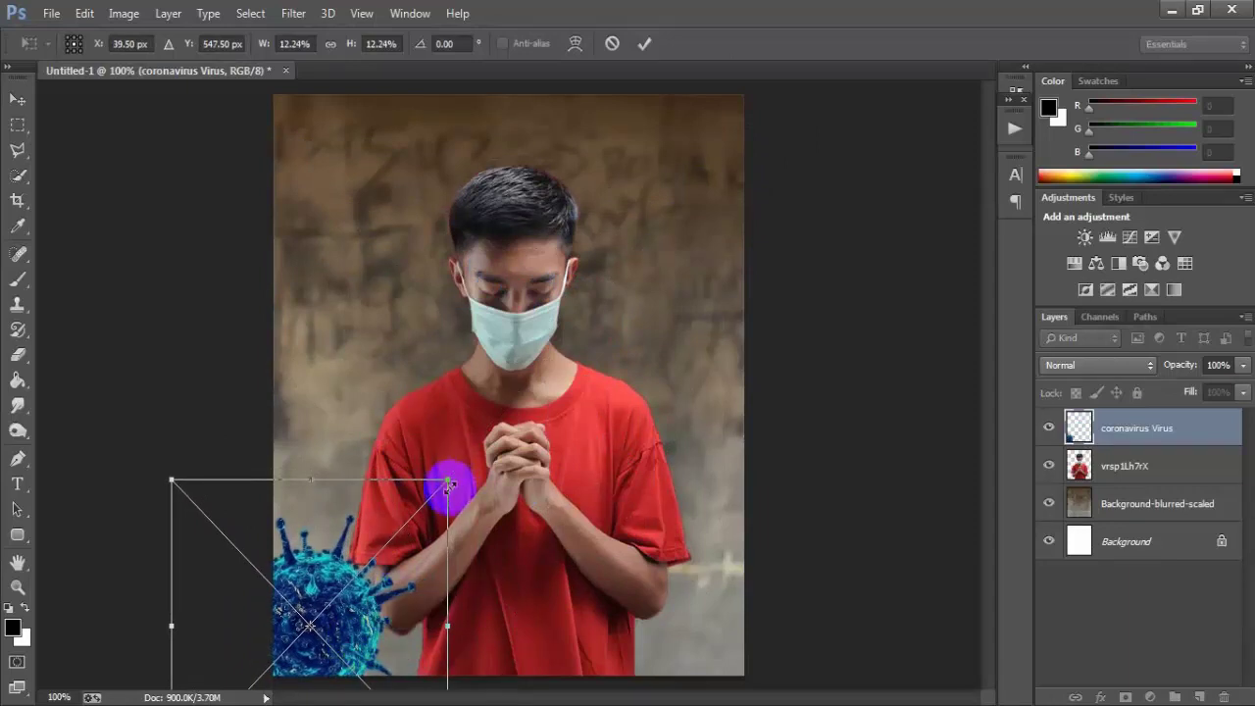
# Fine-tune the virus at 12.53% in the bottom-left corner, commit, and toggle its visibility.
pyautogui.moveTo(448, 479); pyautogui.dragTo(458, 469)
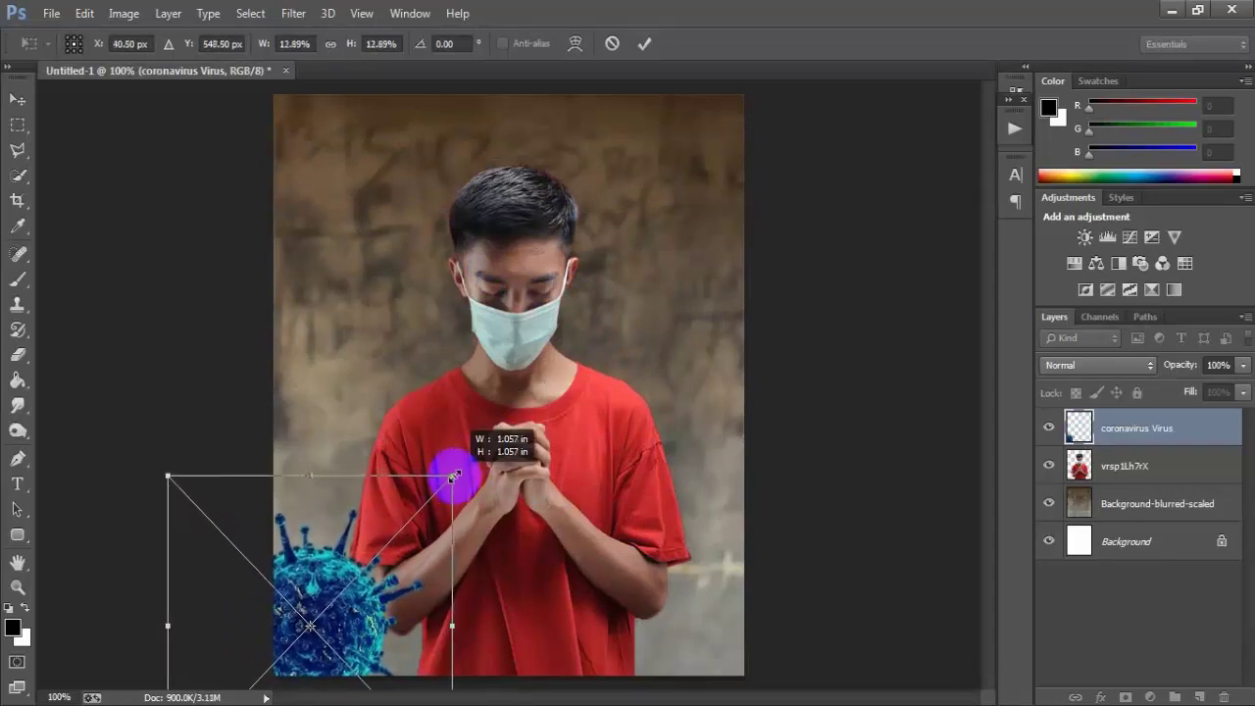
pyautogui.moveTo(462, 468); pyautogui.dragTo(448, 479)
pyautogui.moveTo(333, 625); pyautogui.dragTo(343, 629)
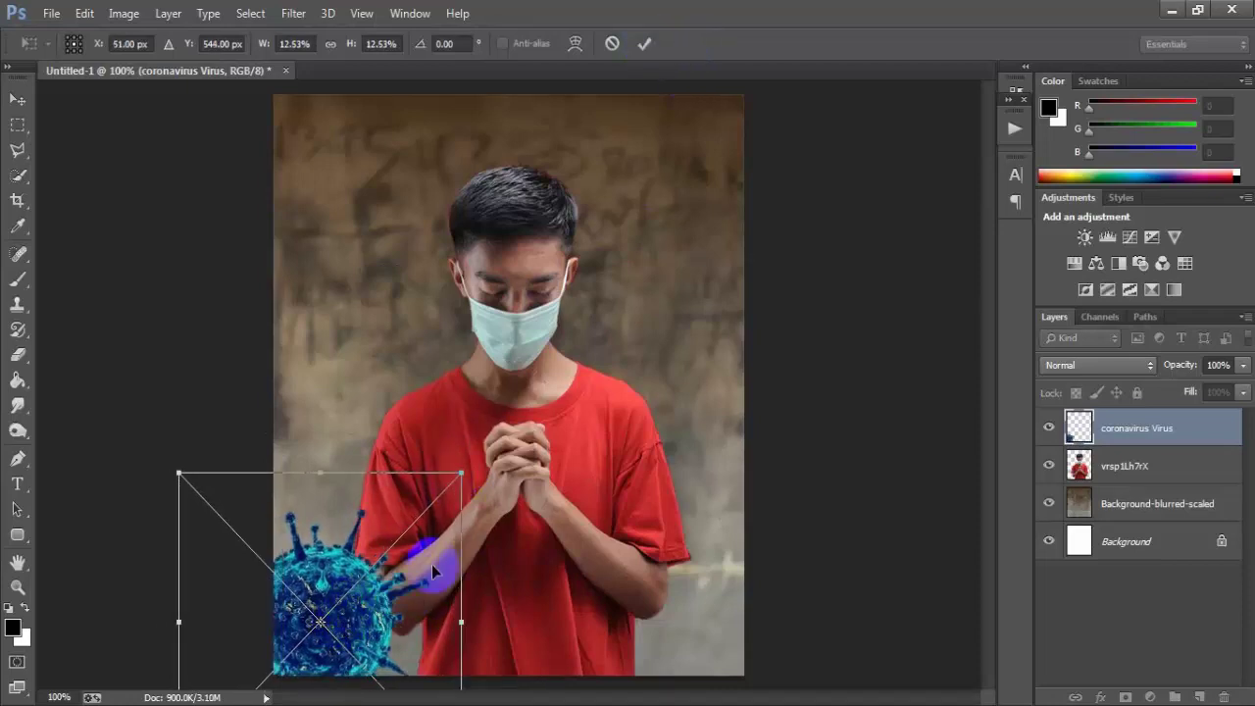
pyautogui.moveTo(434, 568); pyautogui.dragTo(432, 571)
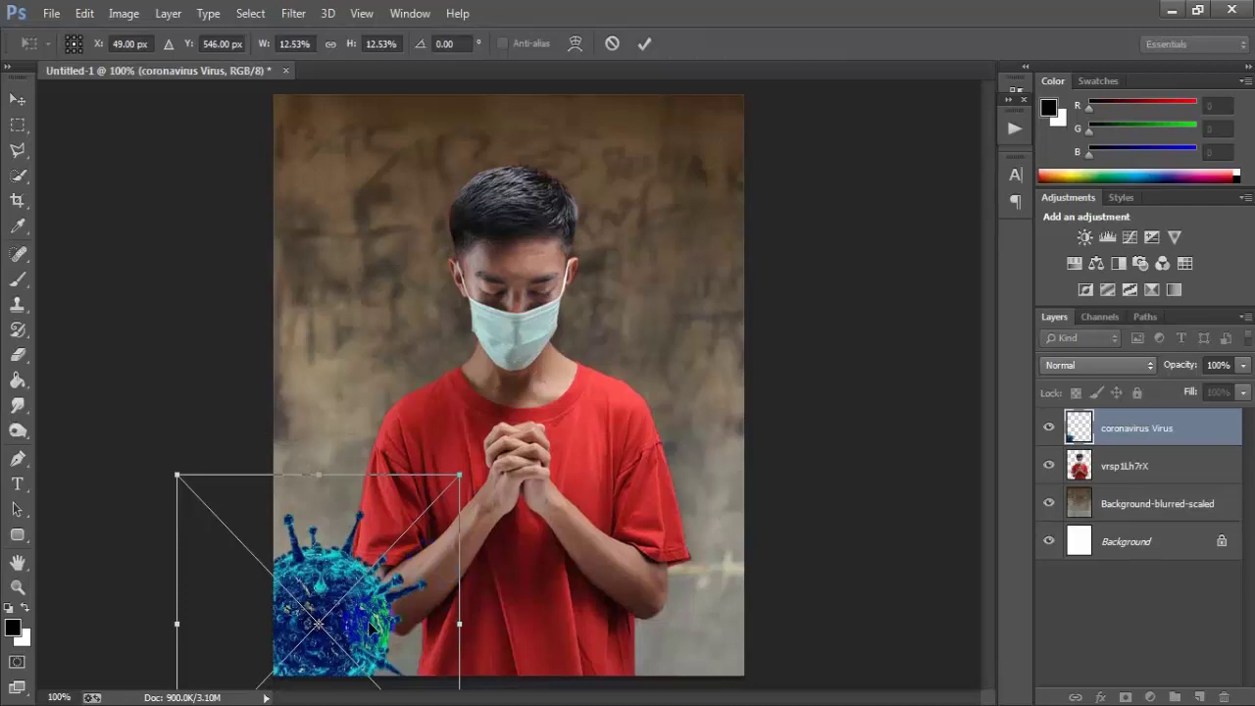
pyautogui.click(644, 43)
pyautogui.click(1046, 427)
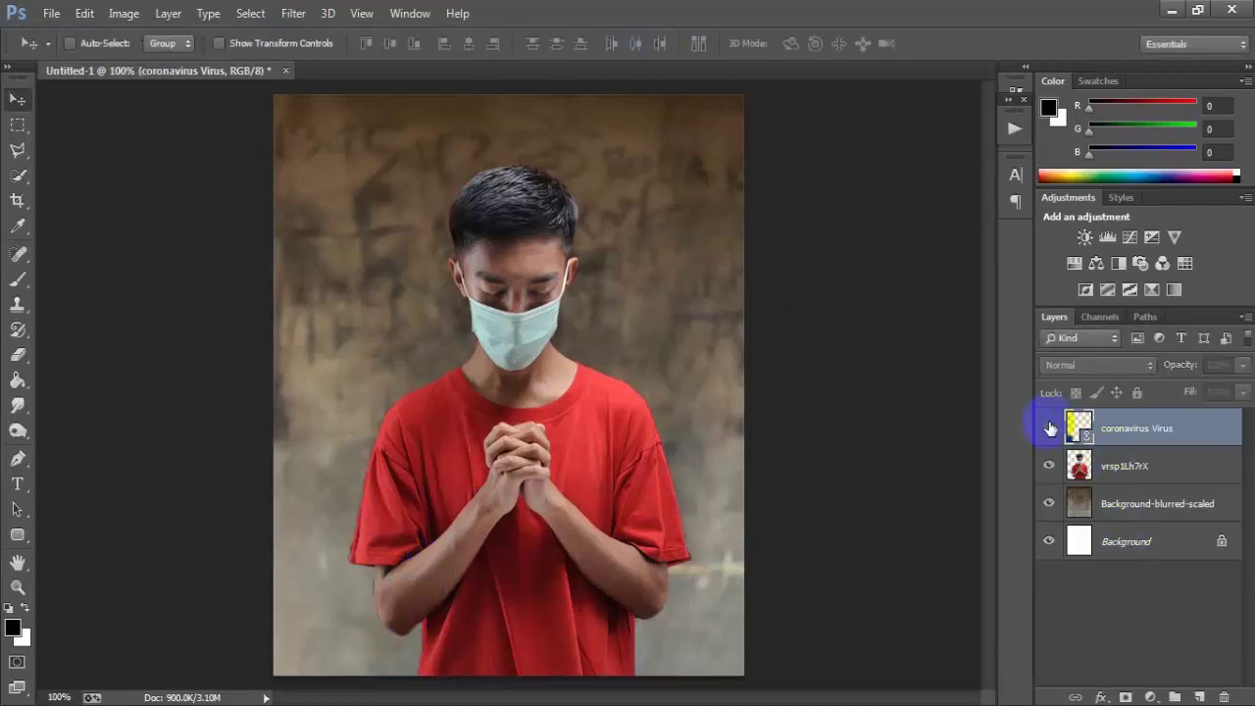
pyautogui.click(1047, 427)
pyautogui.click(1047, 427)
pyautogui.click(1047, 427)
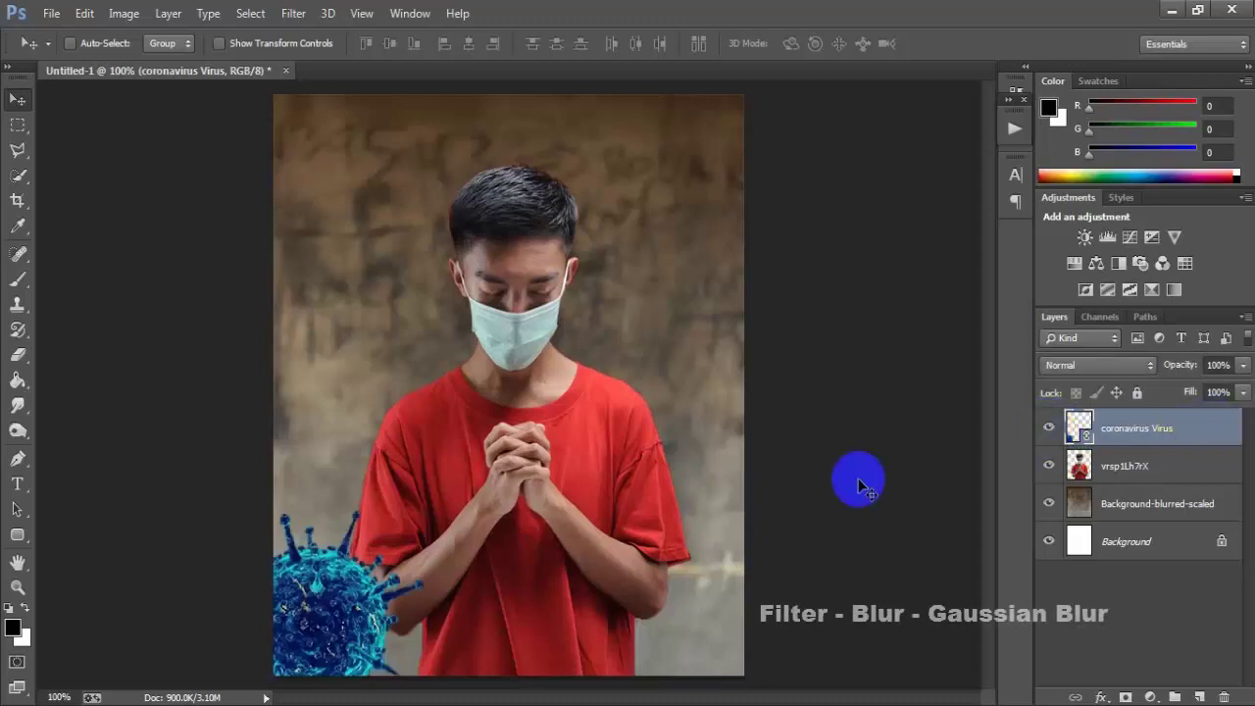
# Apply a 1.4-pixel Gaussian Blur smart filter to the coronavirus Virus layer.
pyautogui.click(292, 13)
pyautogui.moveTo(402, 228)
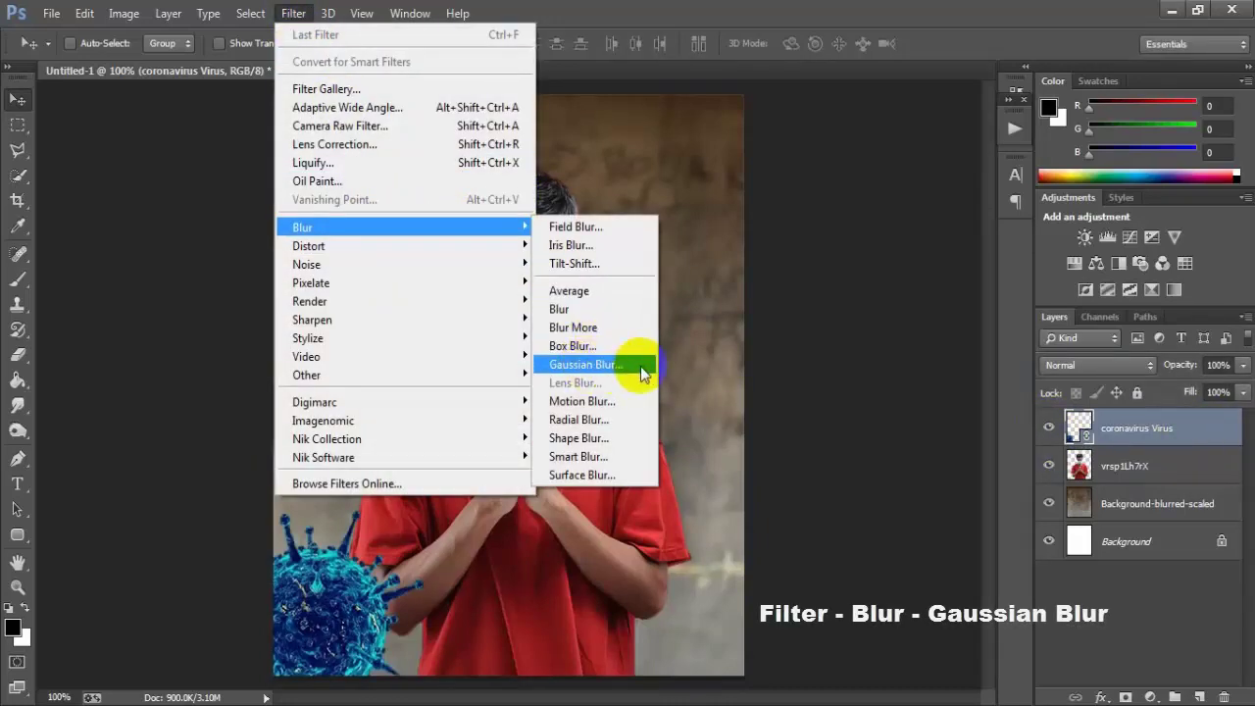
pyautogui.click(630, 369)
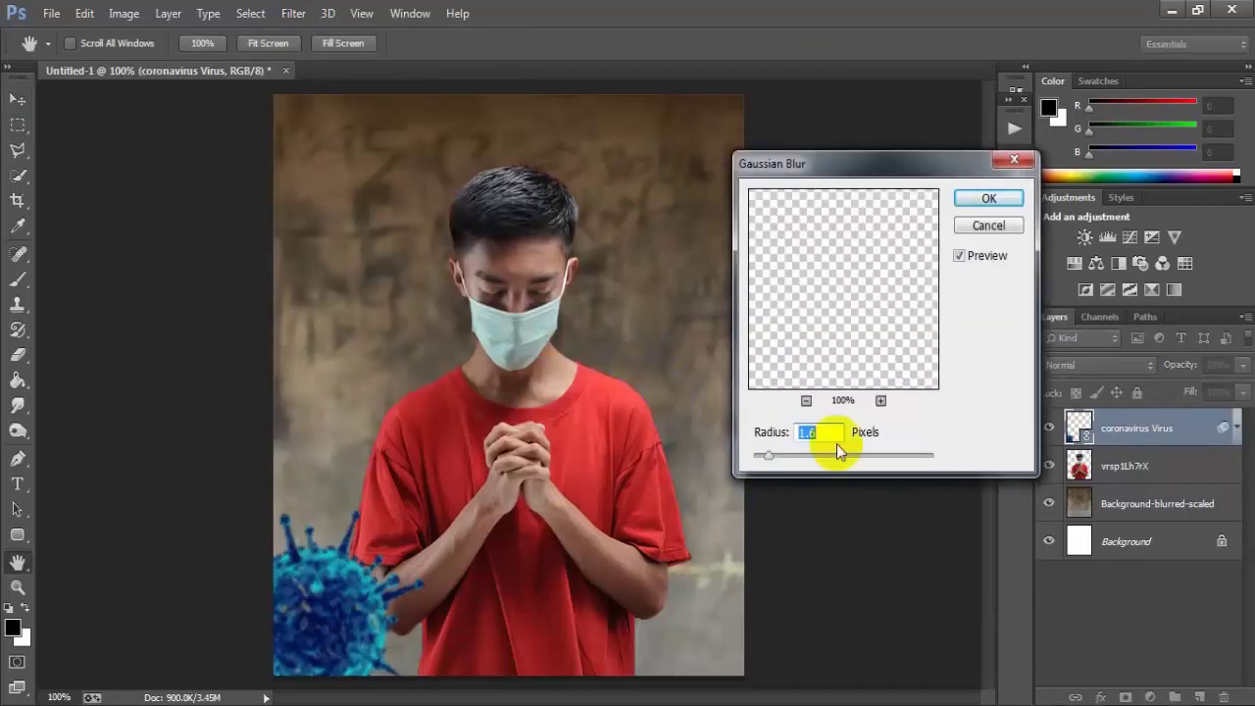
pyautogui.click(767, 456)
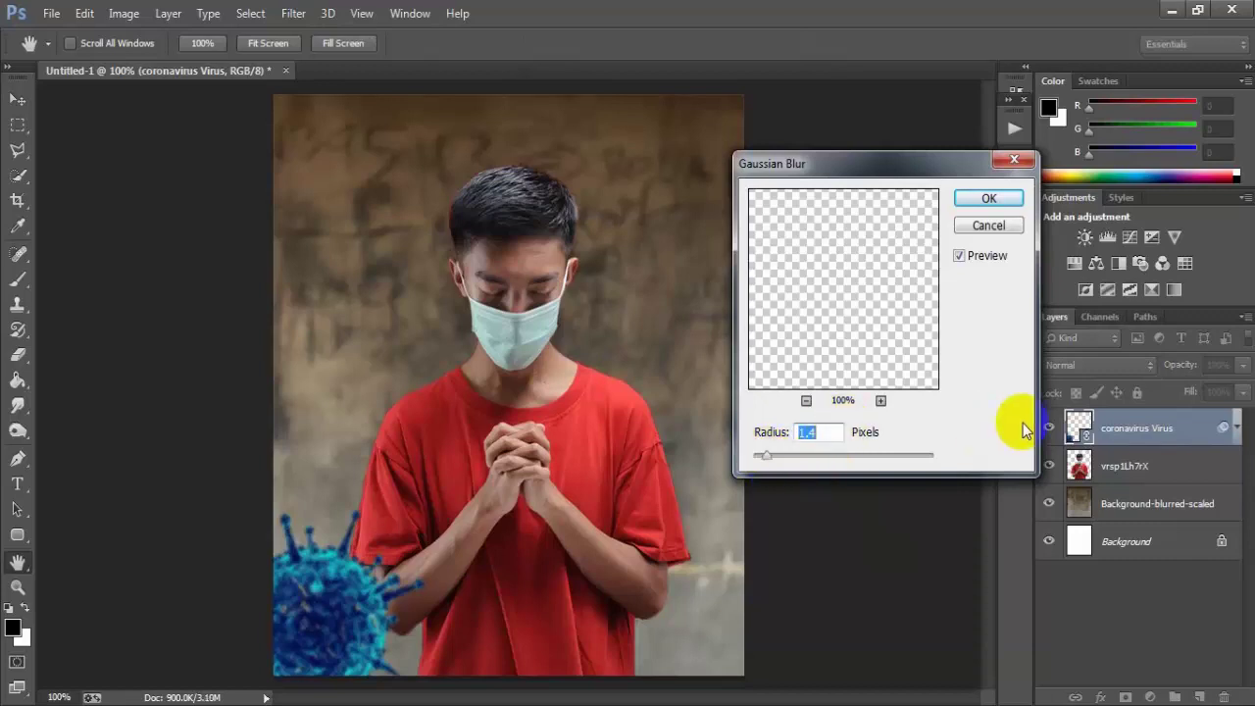
pyautogui.click(824, 432)
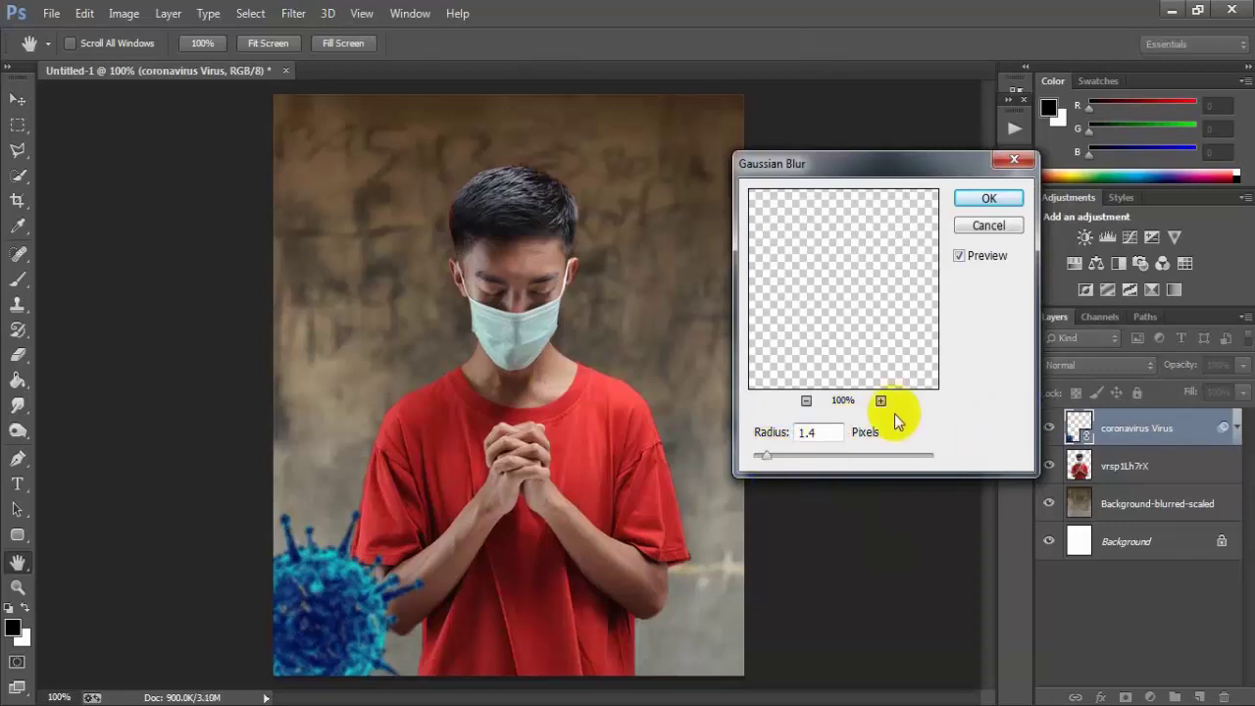
pyautogui.click(988, 198)
pyautogui.click(1237, 428)
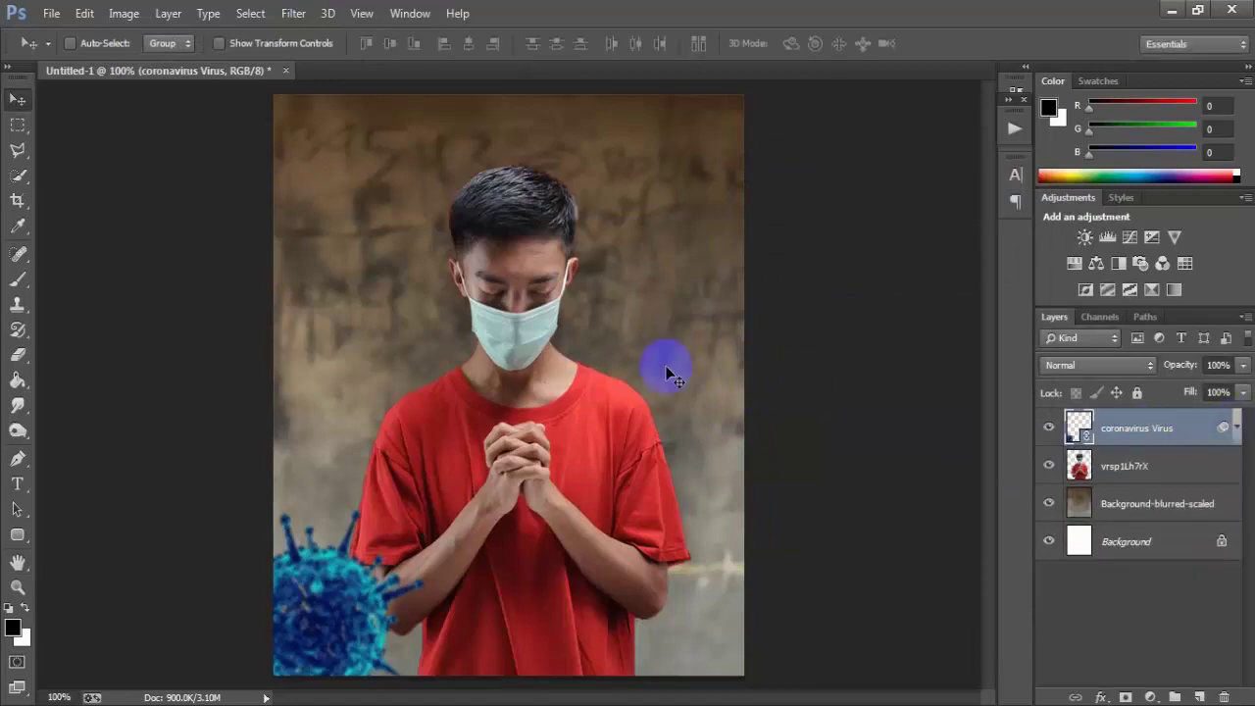
# Place another linked coronavirus Virus, scaled to 4.96%, at the lower right edge and check it.
pyautogui.click(51, 12)
pyautogui.click(111, 366)
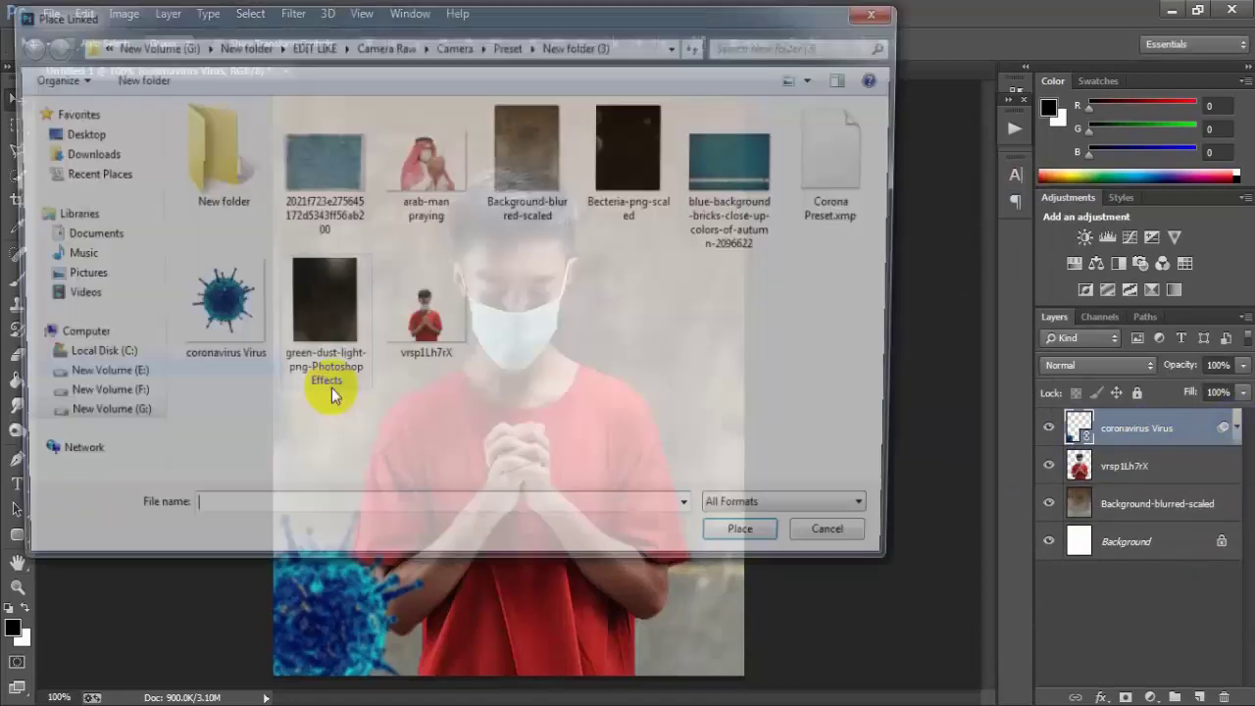
pyautogui.doubleClick(228, 330)
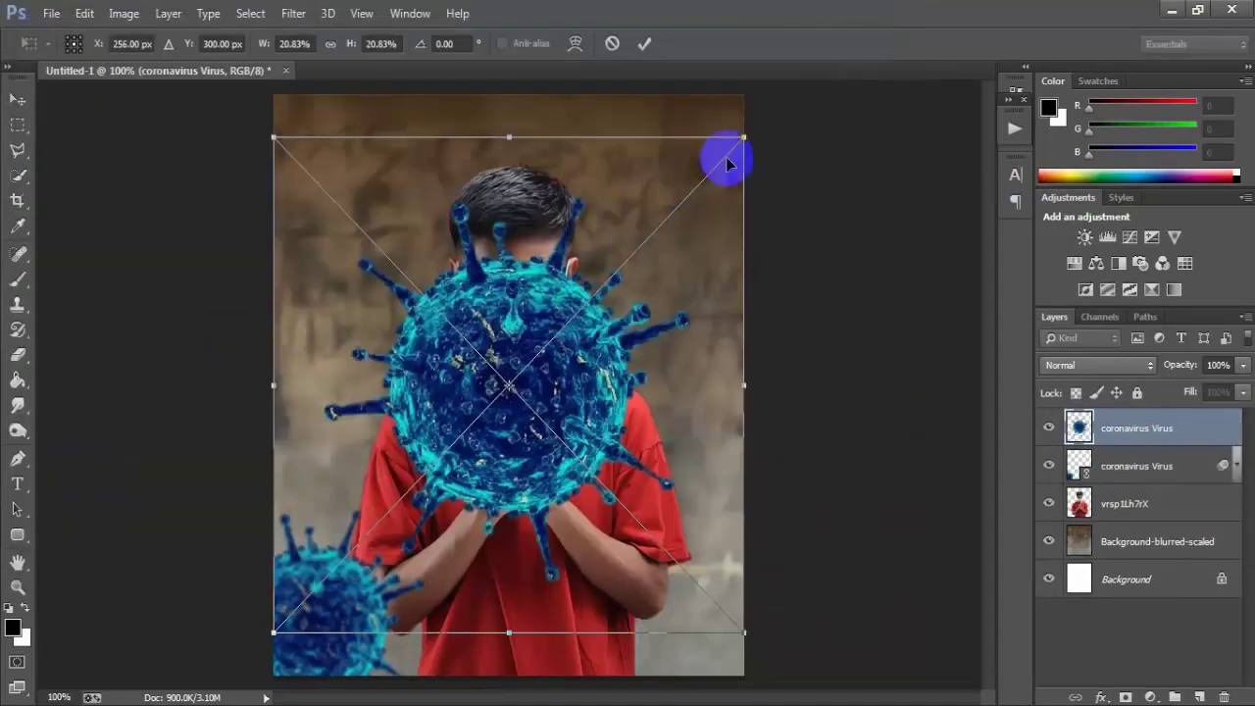
pyautogui.moveTo(744, 137); pyautogui.dragTo(552, 316)
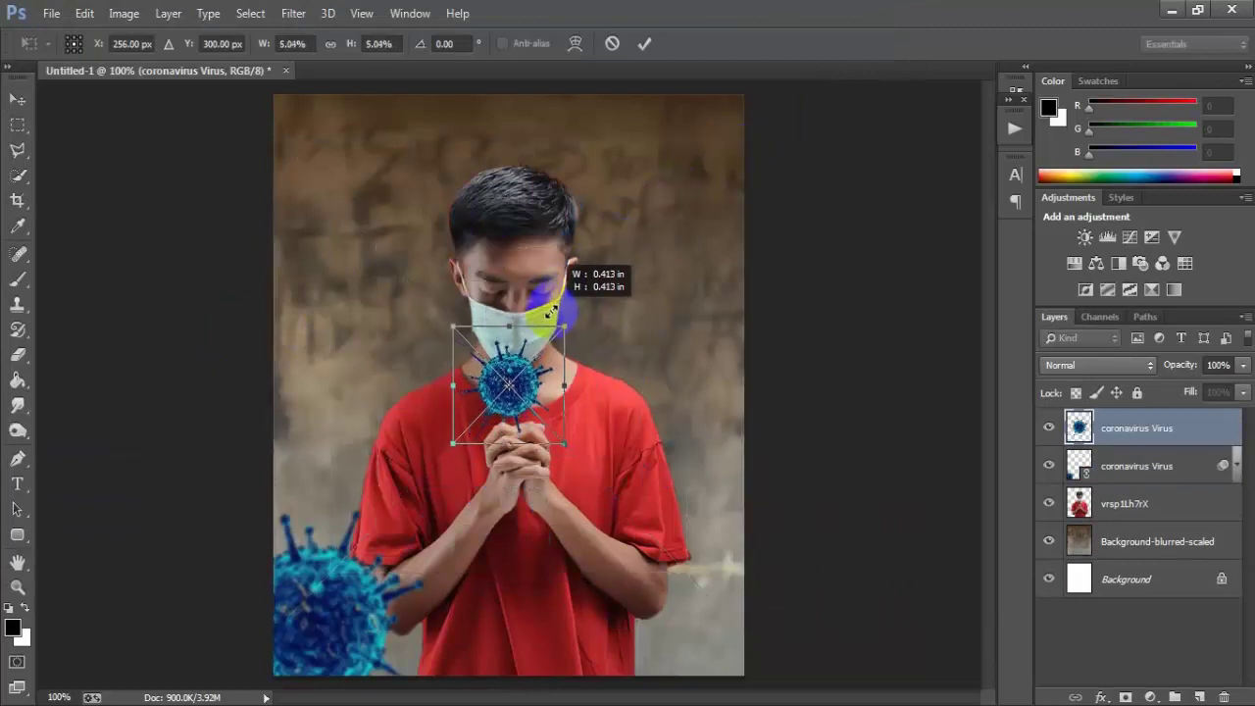
pyautogui.moveTo(523, 390)
pyautogui.mouseDown()
pyautogui.moveTo(754, 632)
pyautogui.moveTo(787, 481)
pyautogui.moveTo(774, 510)
pyautogui.mouseUp()
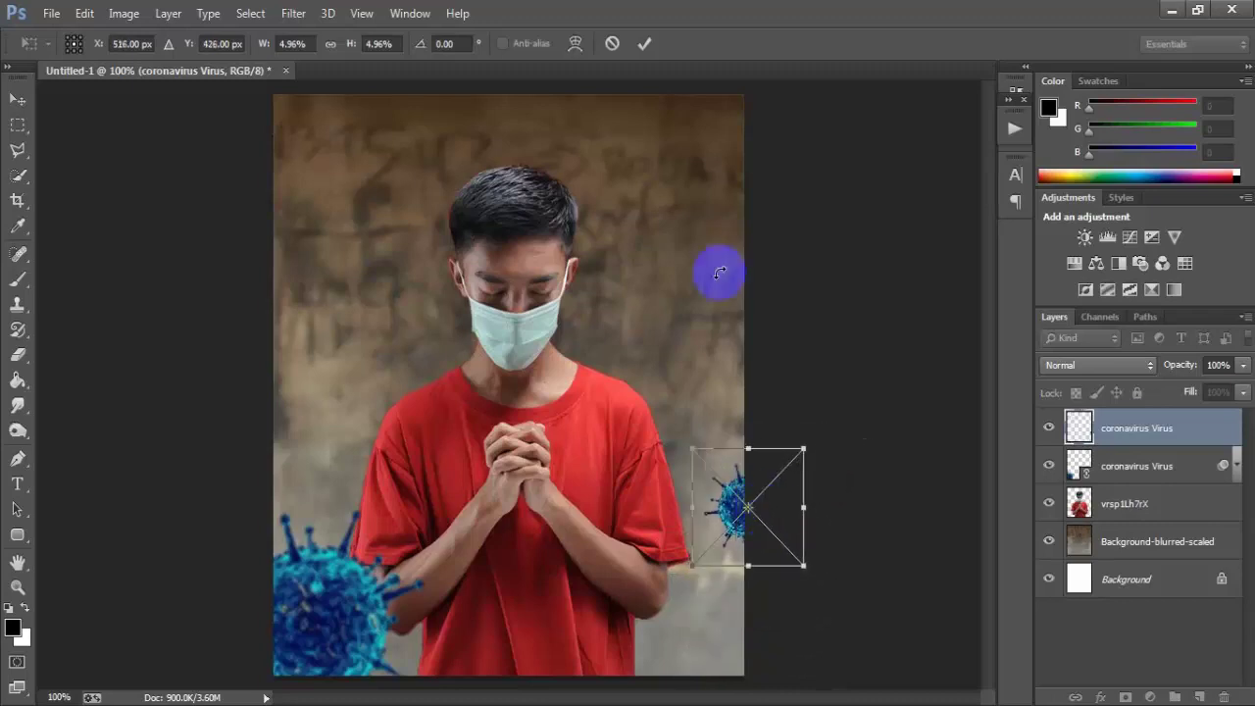
pyautogui.click(644, 43)
pyautogui.click(1049, 428)
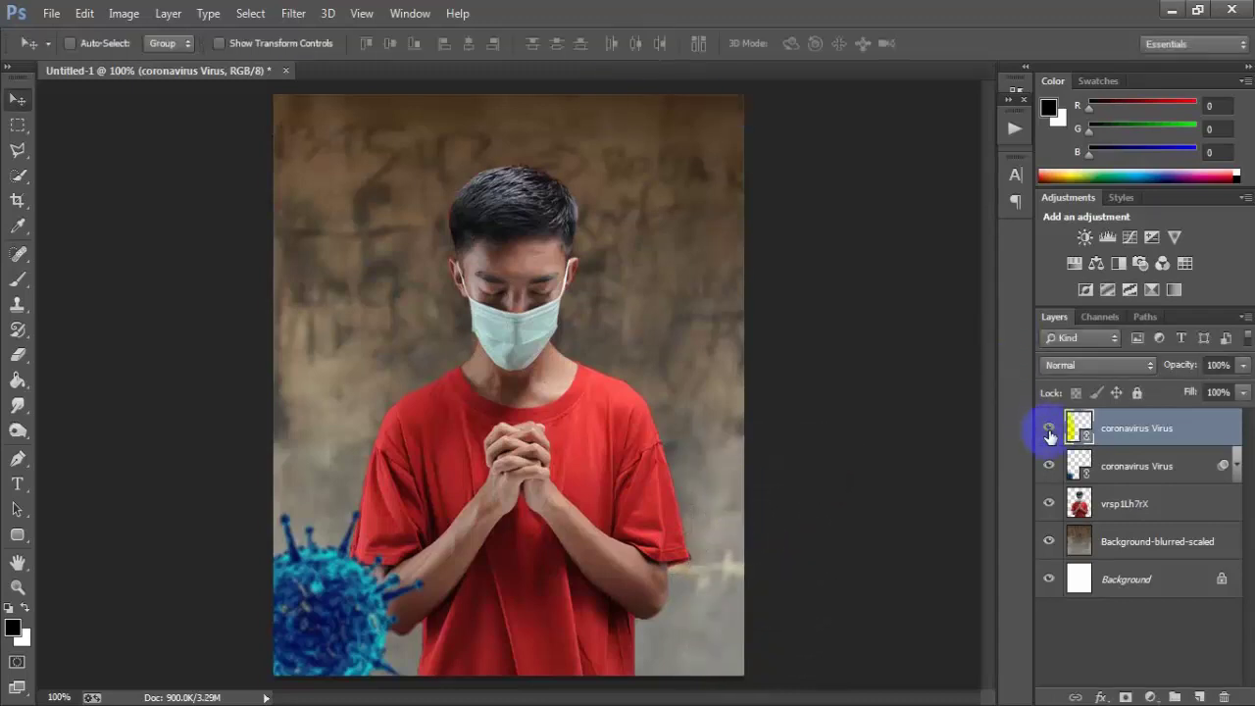
pyautogui.click(1049, 429)
# Duplicate the small virus twice, moving copies to the top-left corner and upper right.
pyautogui.hotkey('ctrl', 'j')
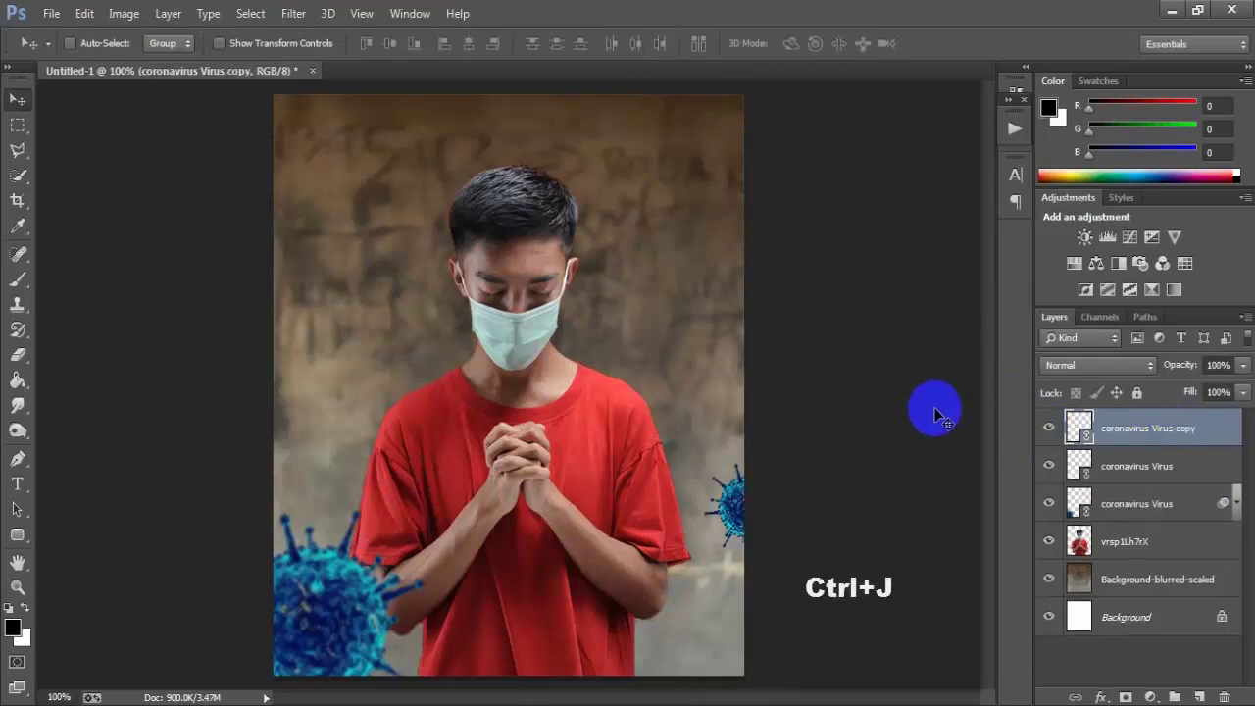
pyautogui.moveTo(737, 499)
pyautogui.mouseDown()
pyautogui.moveTo(351, 247)
pyautogui.moveTo(277, 106)
pyautogui.moveTo(287, 122)
pyautogui.mouseUp()
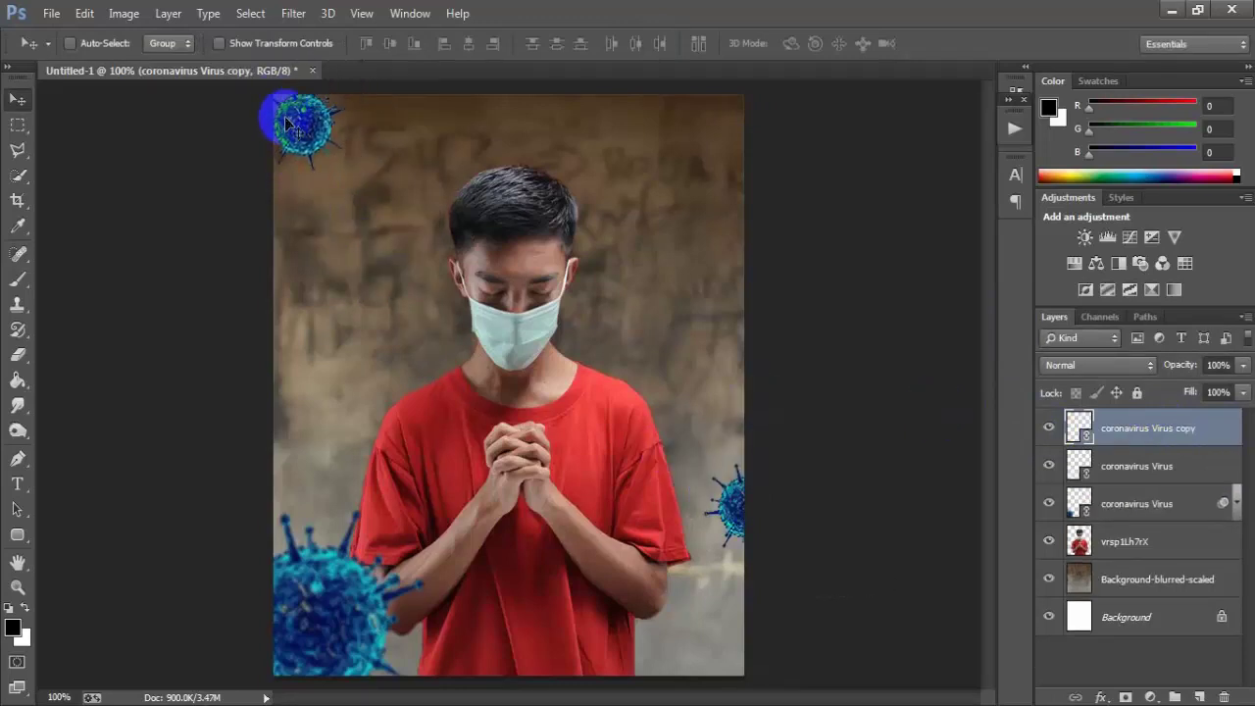
pyautogui.hotkey('ctrl', 'j')
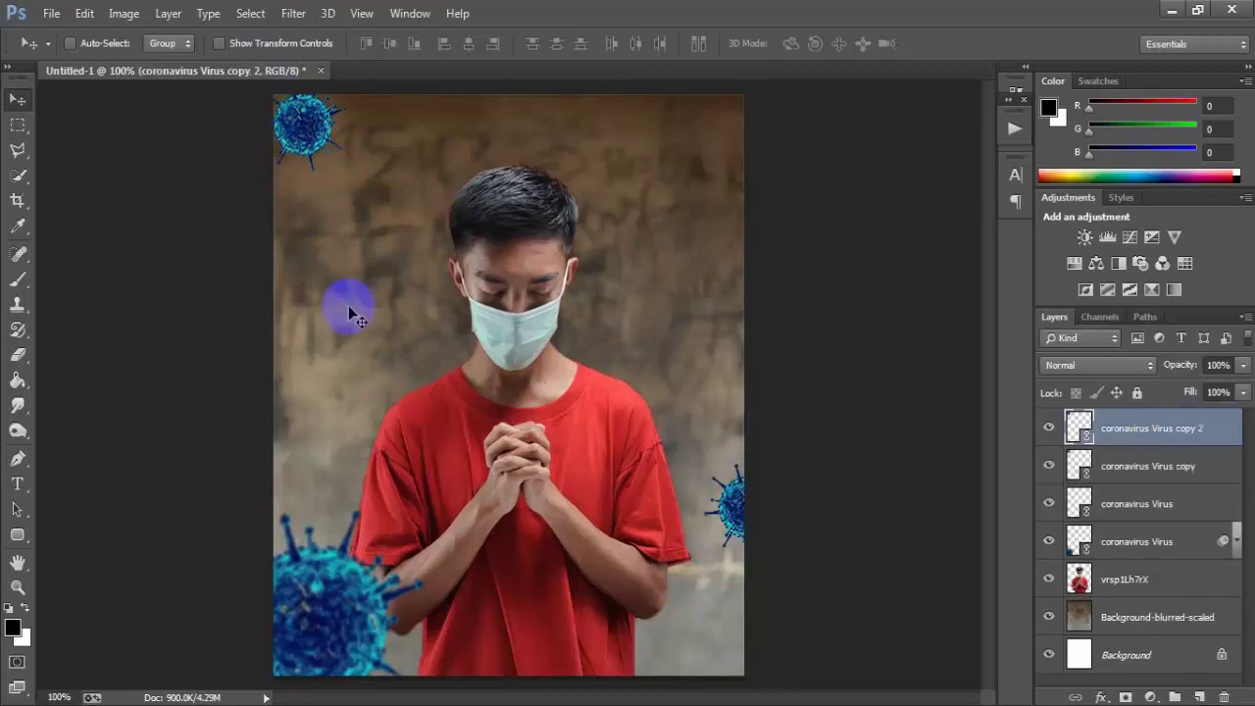
pyautogui.moveTo(316, 131); pyautogui.dragTo(686, 214)
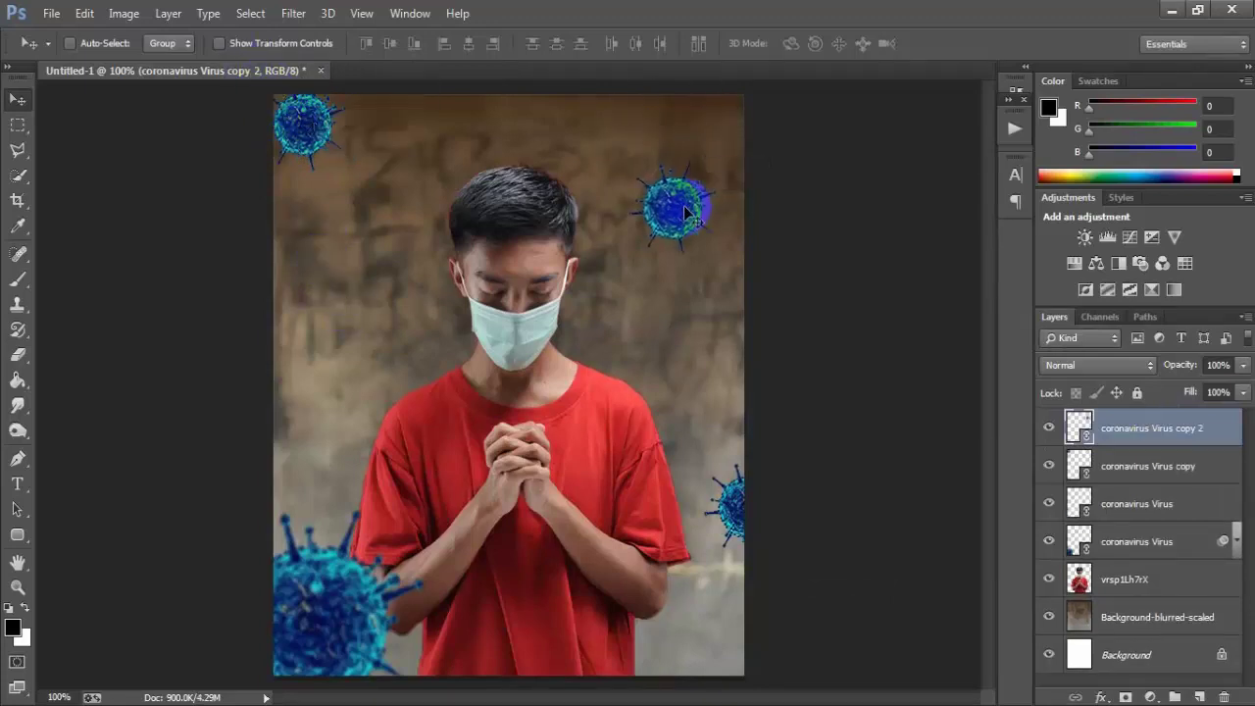
# Shrink the upper-right virus to about half and copy one onto the chest near the hands.
pyautogui.hotkey('ctrl', 't')
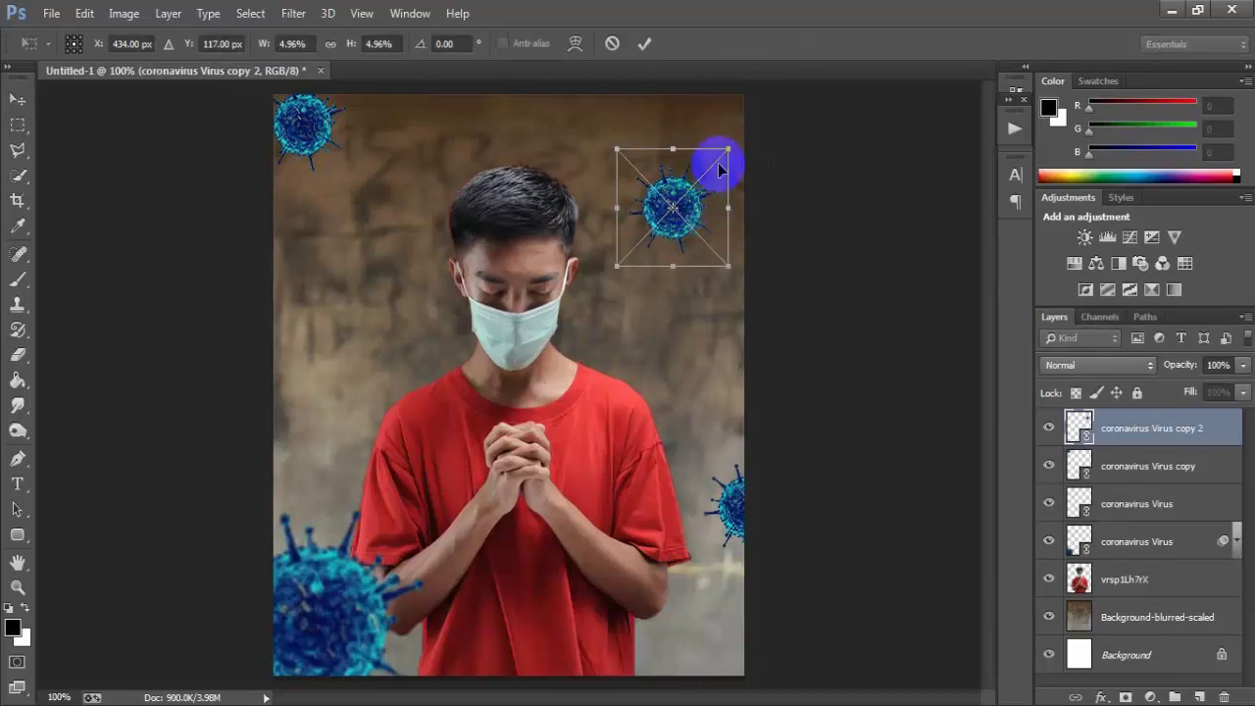
pyautogui.moveTo(728, 147); pyautogui.dragTo(705, 173)
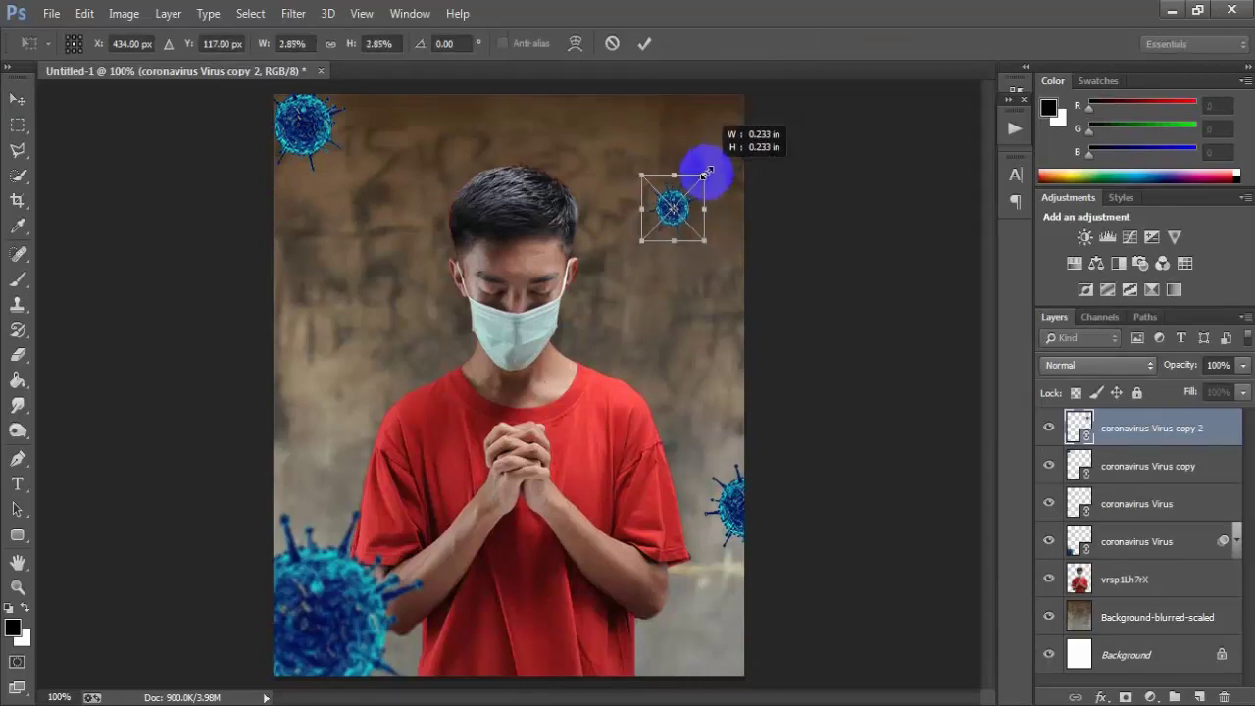
pyautogui.click(644, 43)
pyautogui.moveTo(672, 213)
pyautogui.mouseDown()
pyautogui.moveTo(605, 505)
pyautogui.moveTo(452, 329)
pyautogui.moveTo(457, 314)
pyautogui.mouseUp()
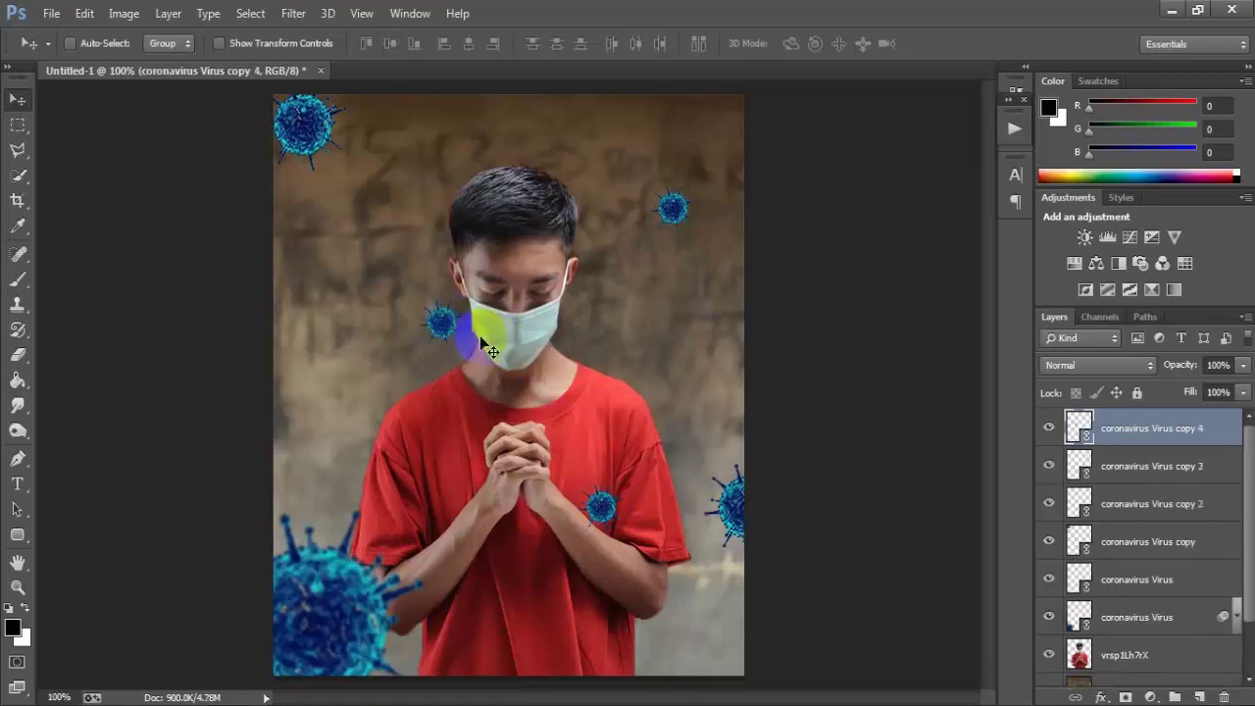
# Copy viruses left of the shoulder, to the shirt's bottom (slightly enlarged), and to the top-right edge.
pyautogui.moveTo(440, 326)
pyautogui.mouseDown()
pyautogui.moveTo(325, 392)
pyautogui.moveTo(524, 466)
pyautogui.mouseUp()
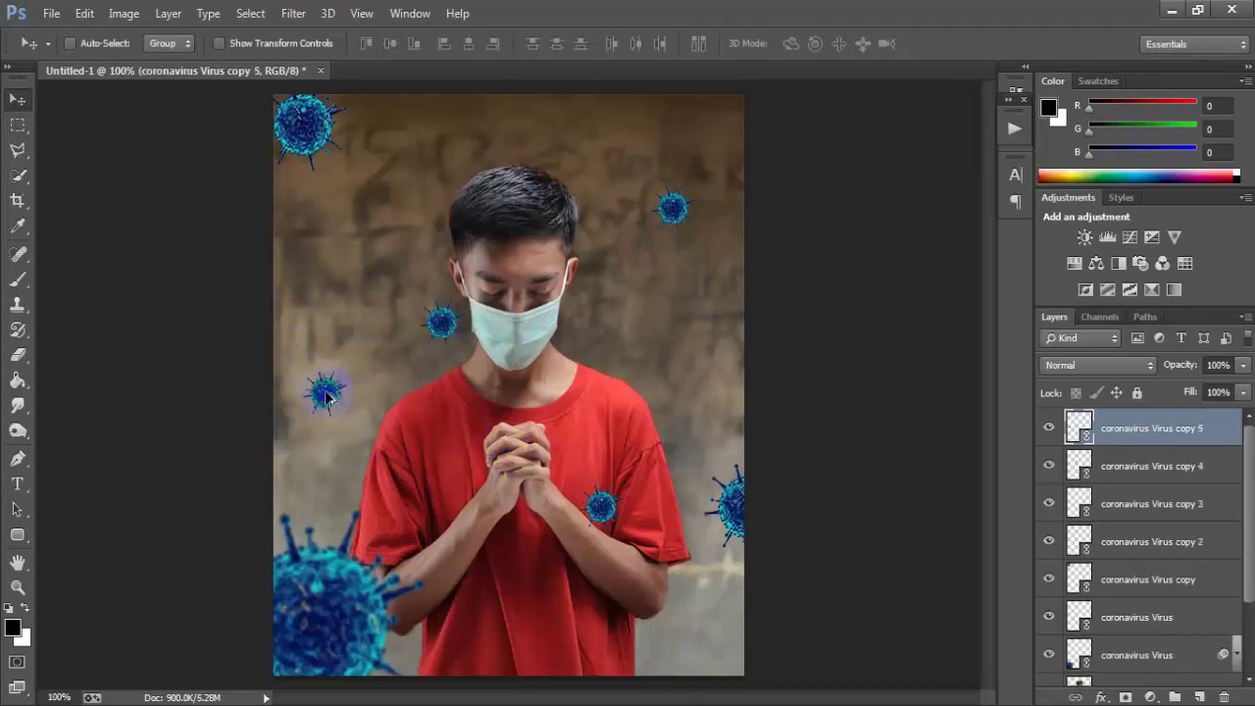
pyautogui.moveTo(327, 395)
pyautogui.mouseDown()
pyautogui.moveTo(569, 610)
pyautogui.moveTo(585, 662)
pyautogui.mouseUp()
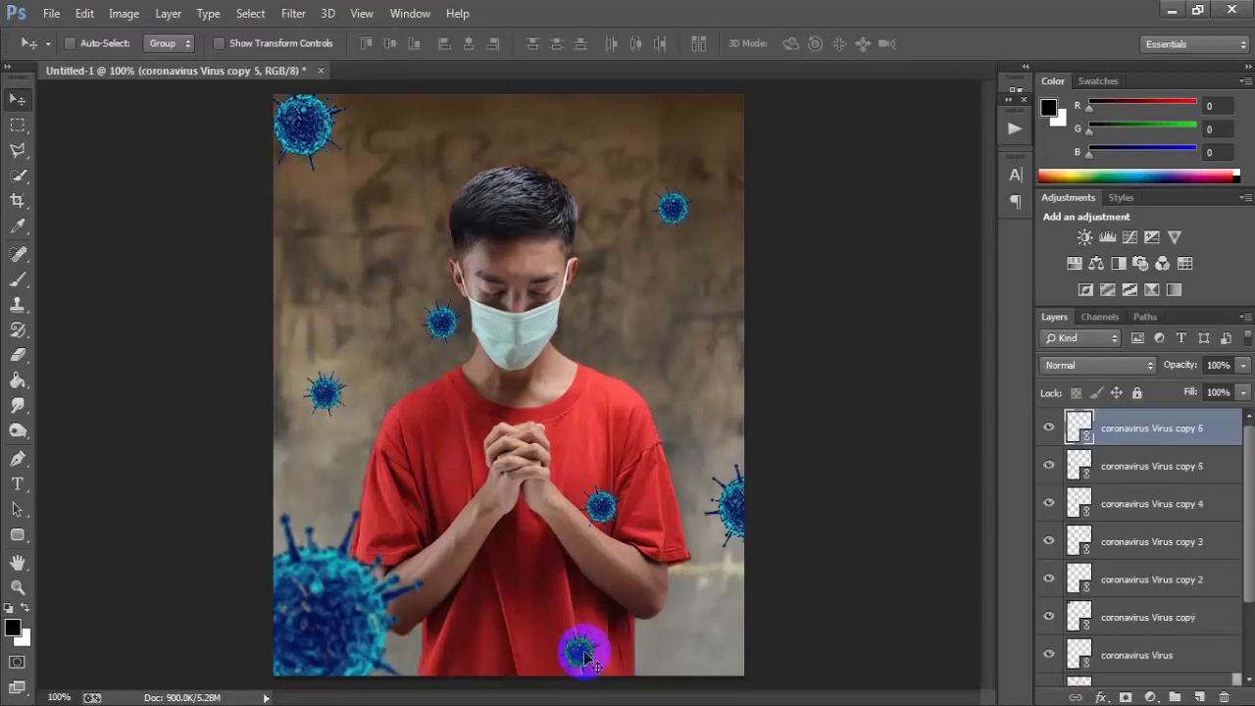
pyautogui.hotkey('ctrl', 't')
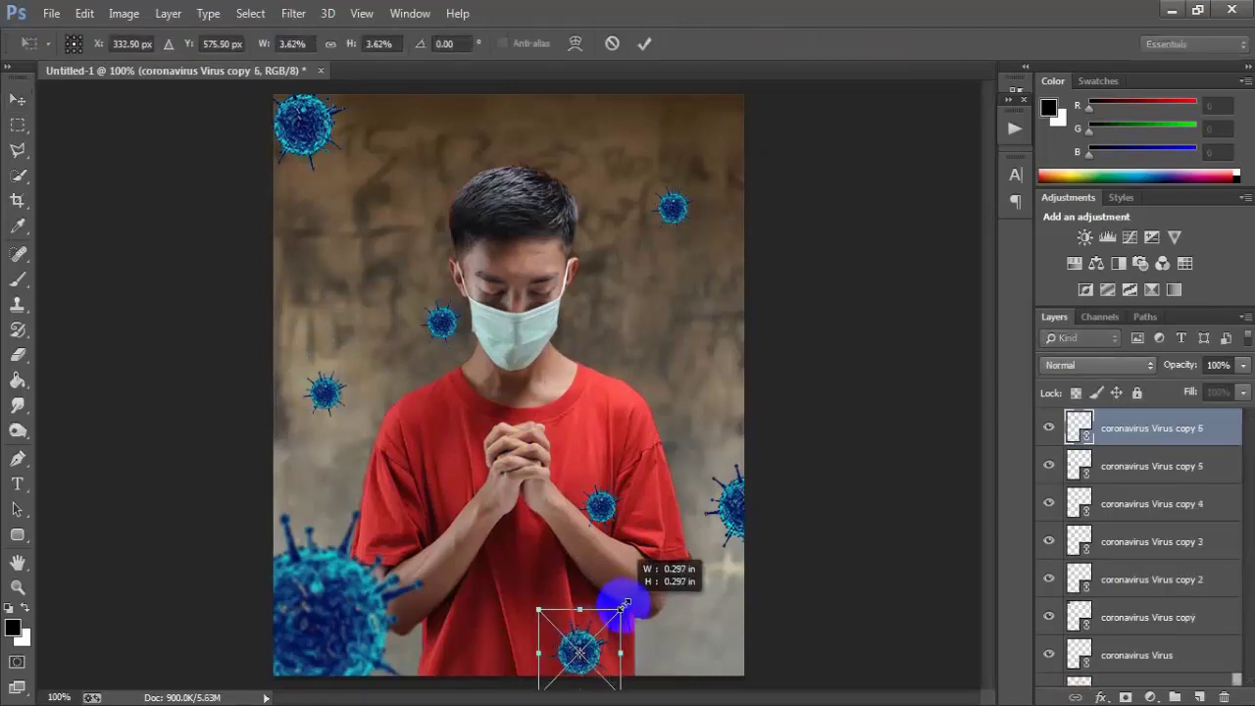
pyautogui.moveTo(609, 619); pyautogui.dragTo(621, 605)
pyautogui.moveTo(604, 683); pyautogui.dragTo(656, 686)
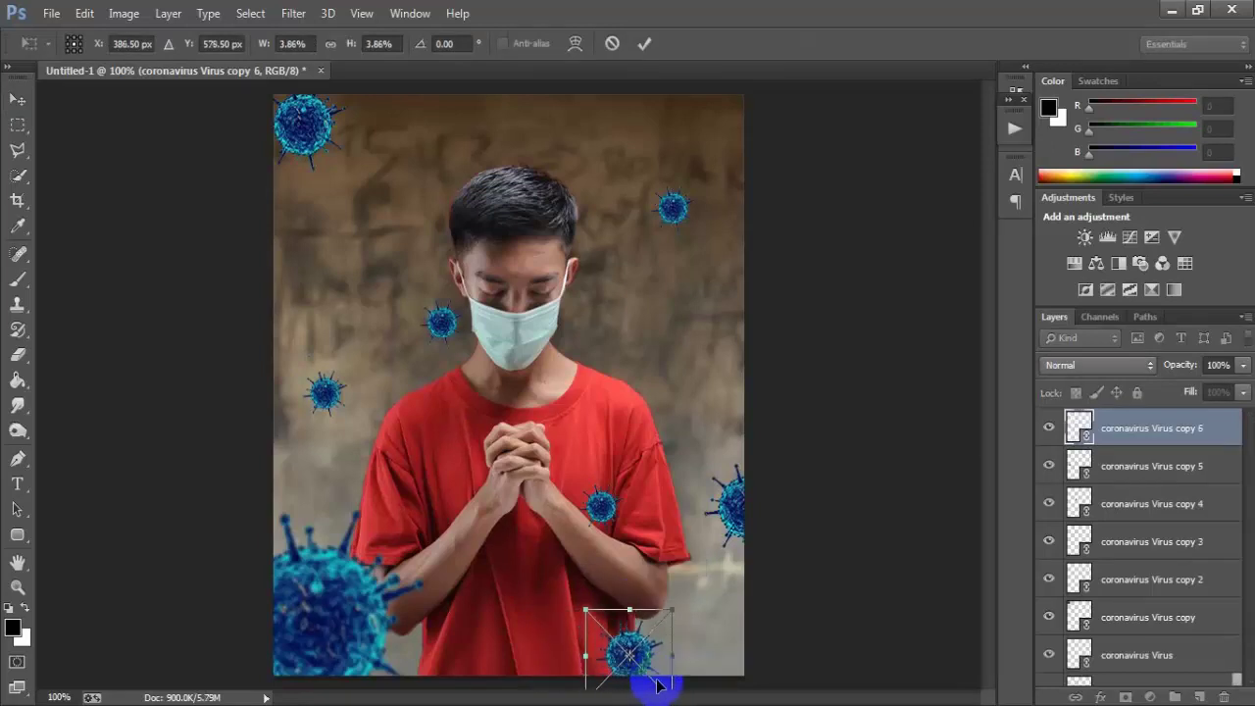
pyautogui.click(644, 44)
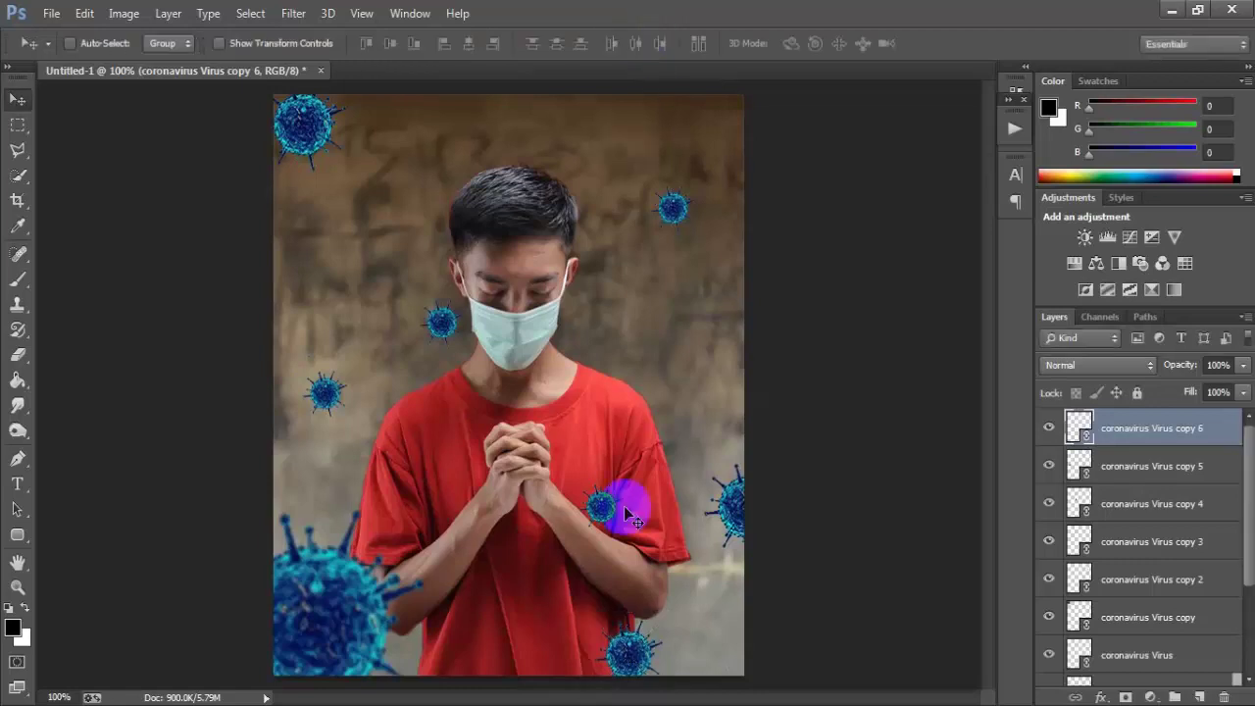
pyautogui.click(1106, 470)
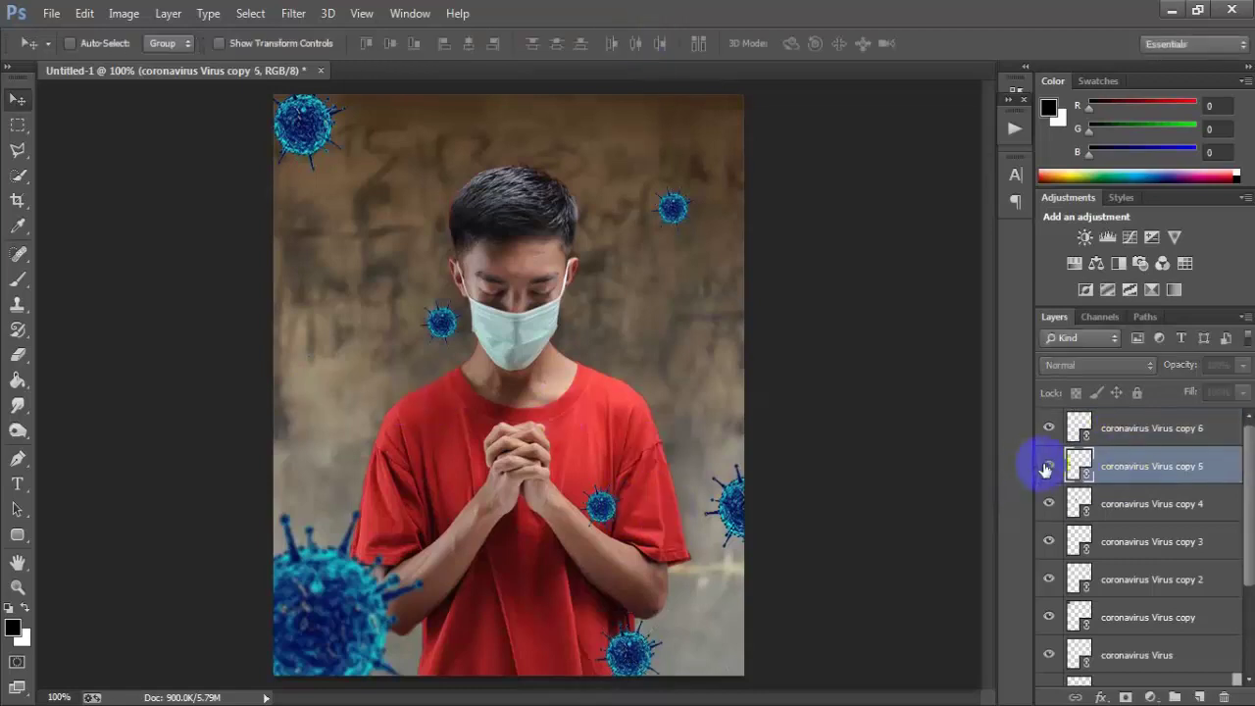
pyautogui.moveTo(329, 394)
pyautogui.mouseDown()
pyautogui.moveTo(612, 94)
pyautogui.moveTo(747, 91)
pyautogui.mouseUp()
# Select every coronavirus Virus layer, group them with Ctrl+G into Group 1, and toggle its visibility.
pyautogui.click(1129, 432)
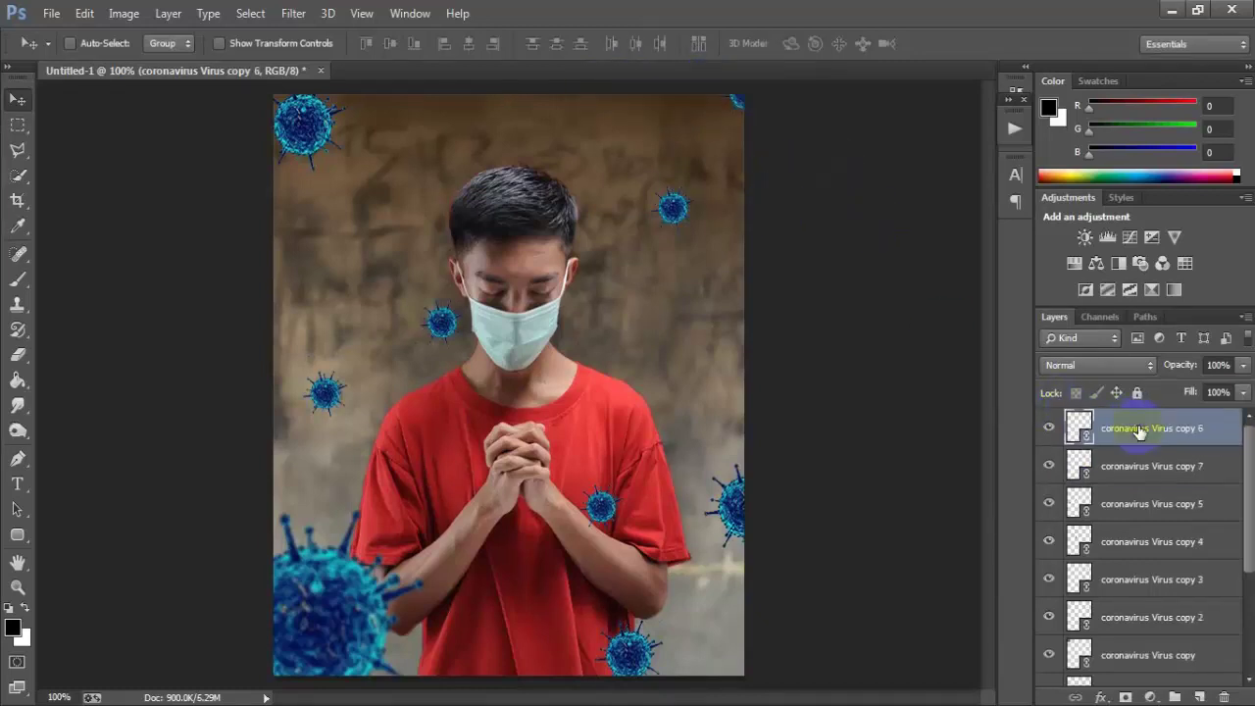
pyautogui.scroll(-3, 1149, 472)
pyautogui.keyDown('shift'); pyautogui.click(1174, 589); pyautogui.keyUp('shift')
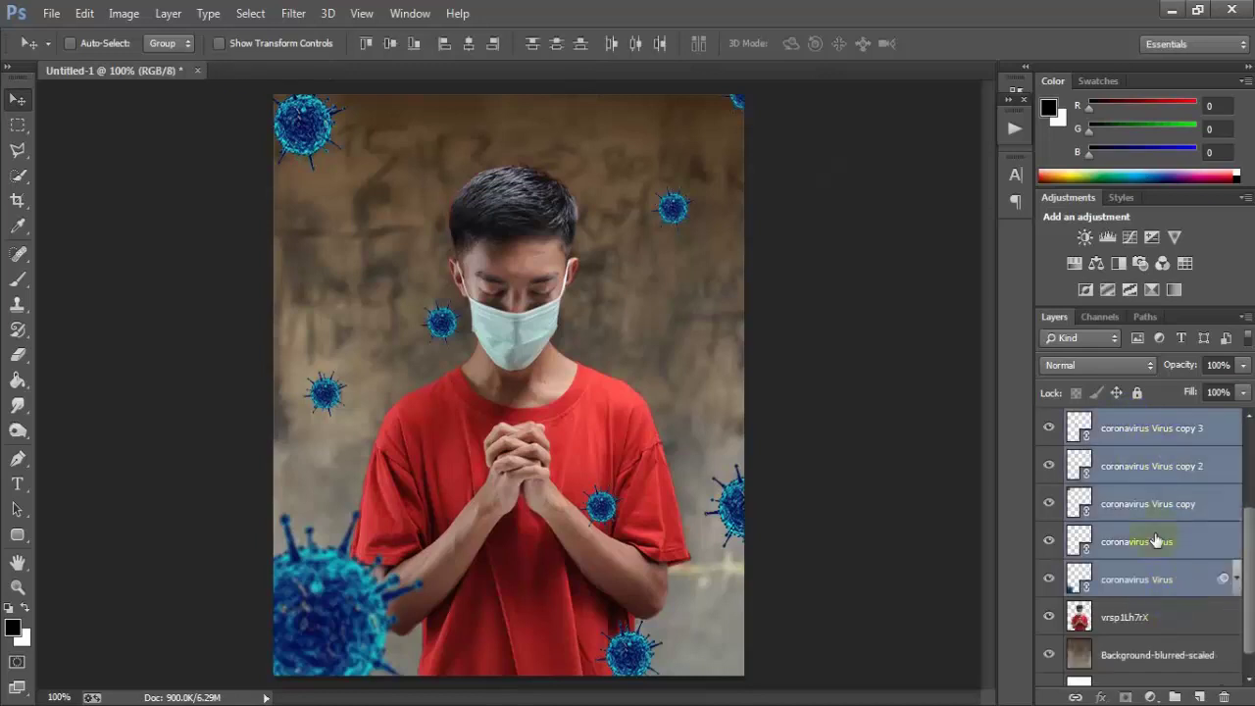
pyautogui.scroll(3, 1142, 549)
pyautogui.hotkey('ctrl', 'g')
pyautogui.click(798, 444)
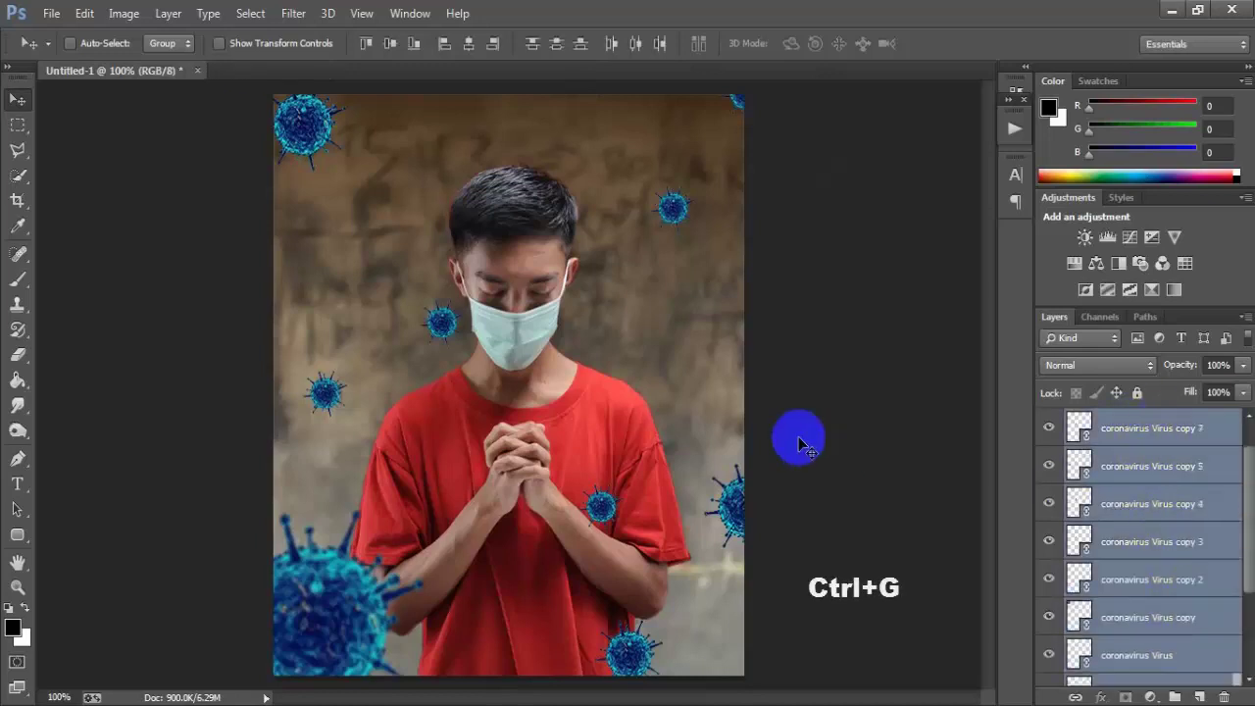
pyautogui.hotkey('ctrl', 'g')
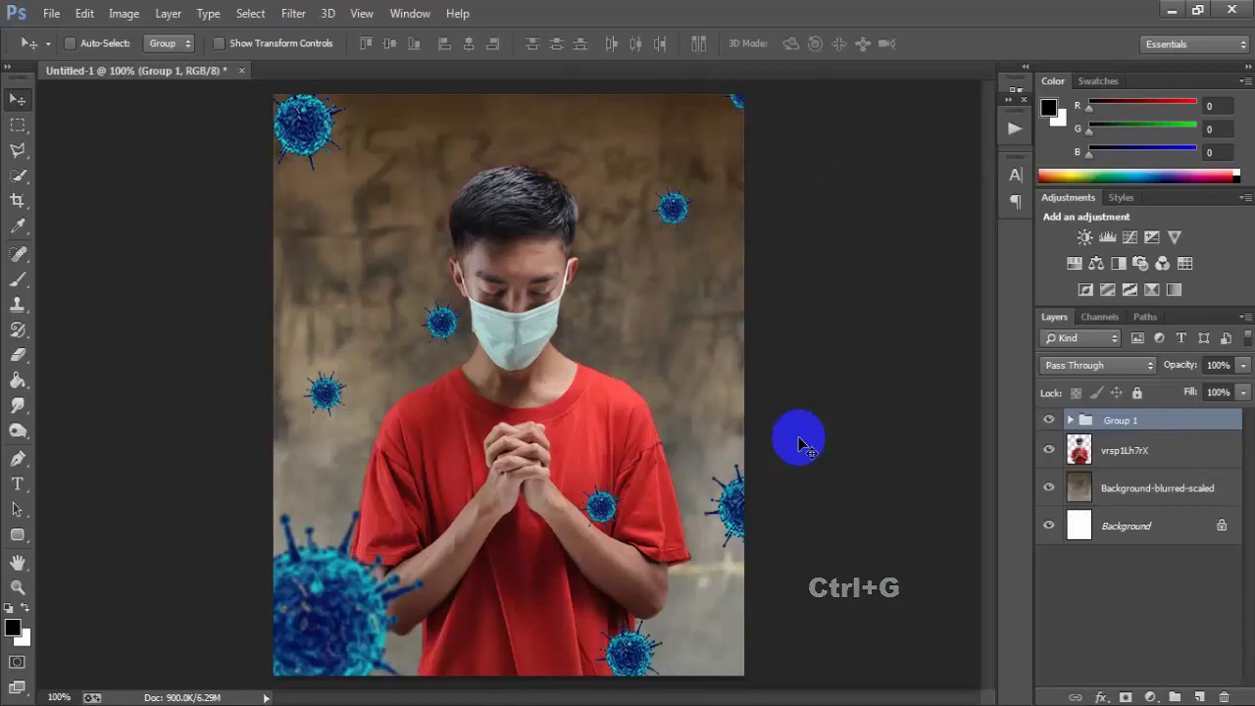
pyautogui.click(1049, 419)
pyautogui.click(1049, 420)
pyautogui.click(1049, 419)
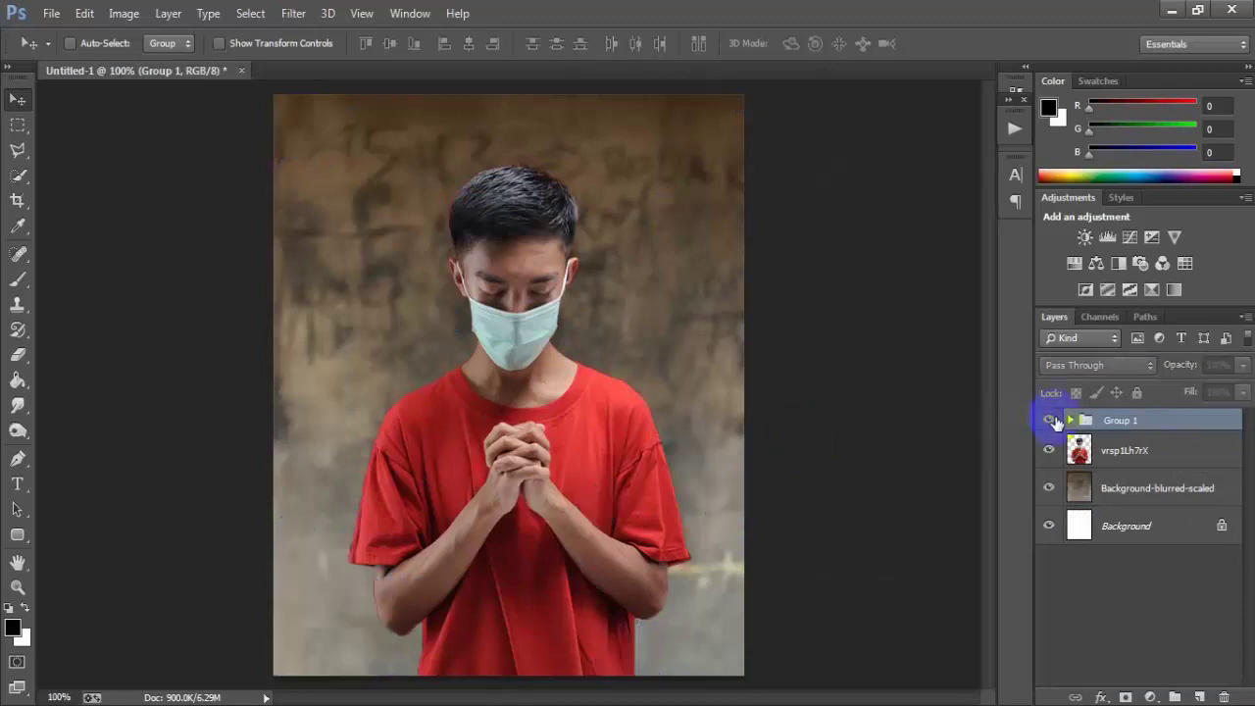
pyautogui.click(1048, 420)
pyautogui.click(1178, 427)
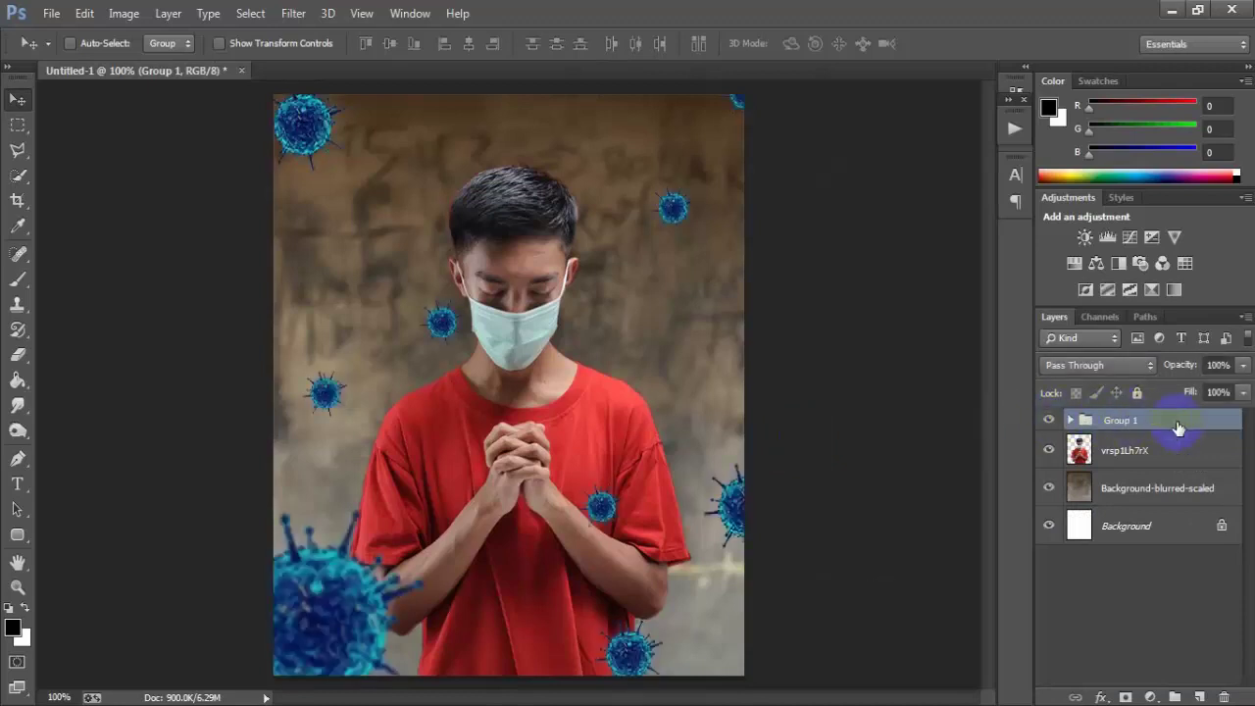
# Place linked Becteria-png-scaled above Group 1, scale it to 20% over the canvas, and toggle it.
pyautogui.click(43, 20)
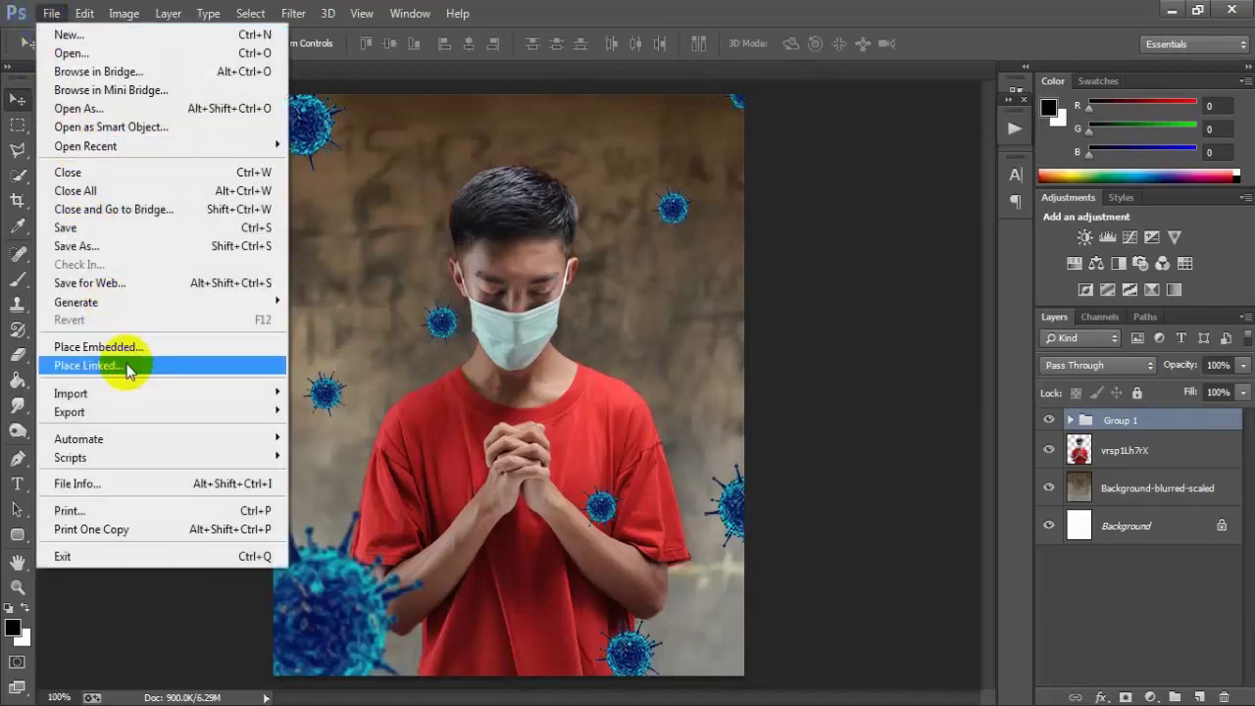
pyautogui.click(123, 360)
pyautogui.click(632, 156)
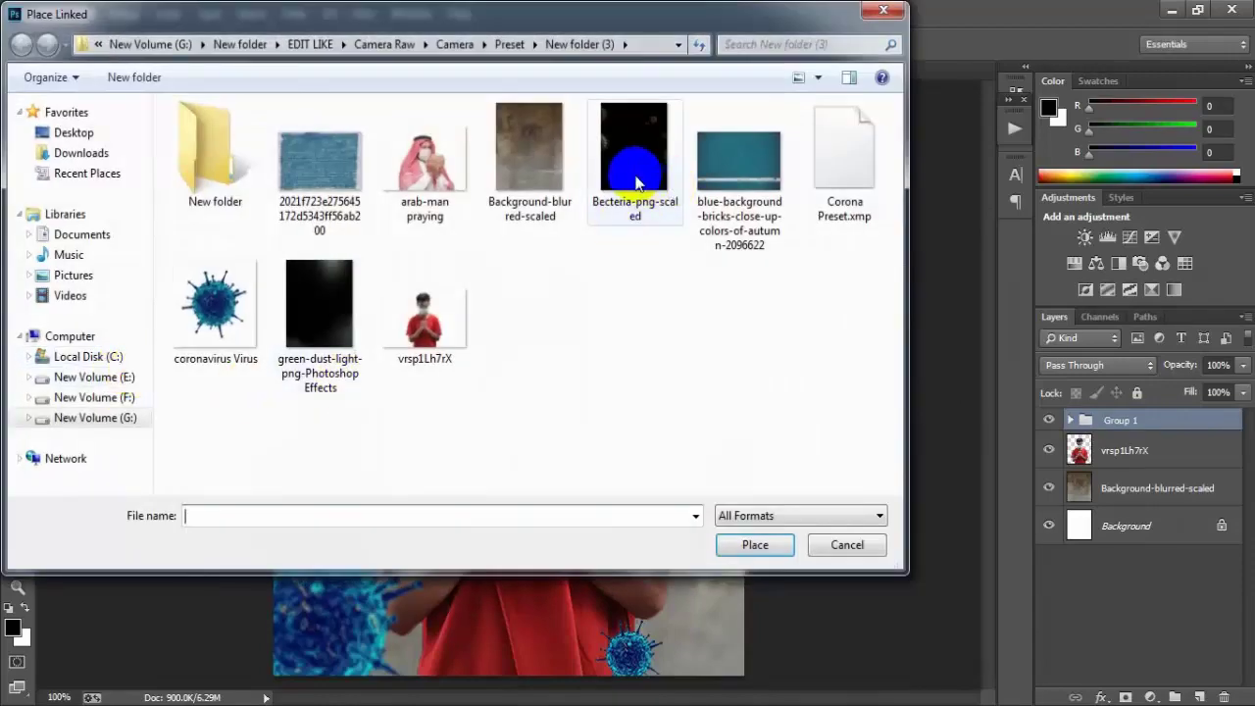
pyautogui.click(746, 544)
pyautogui.moveTo(635, 411); pyautogui.dragTo(621, 406)
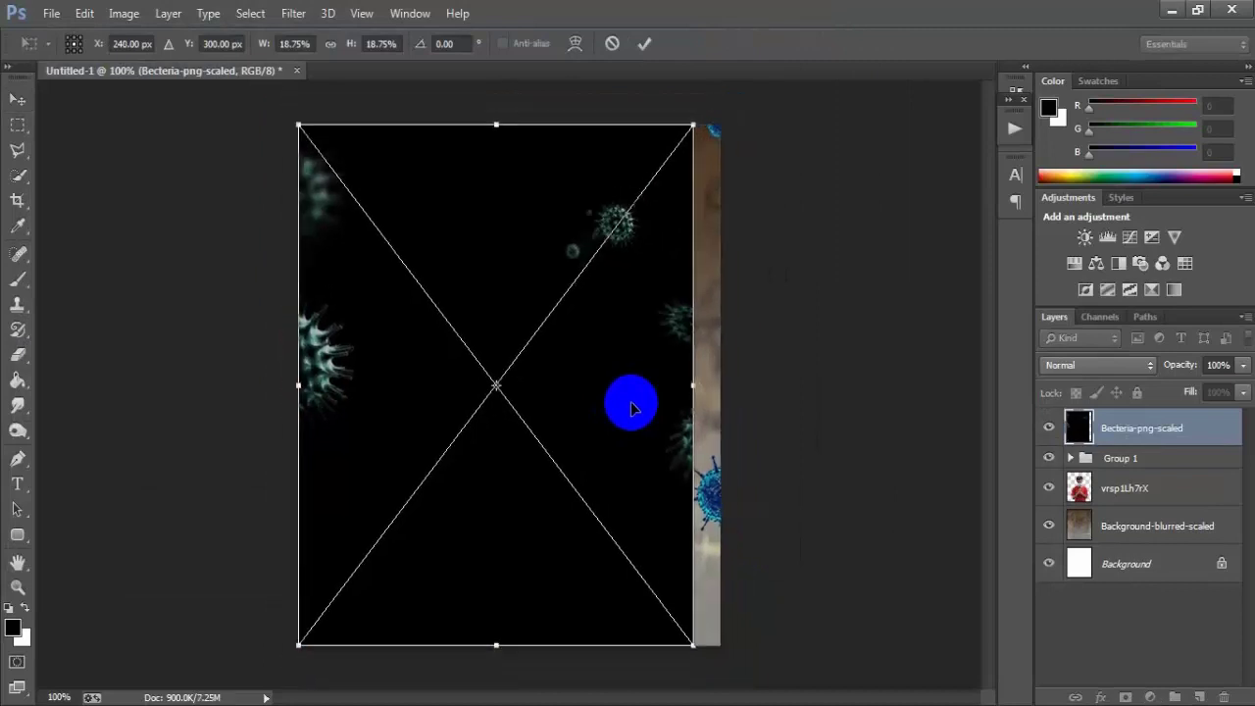
pyautogui.hotkey('ctrl', '-')
pyautogui.moveTo(646, 580); pyautogui.dragTo(665, 606)
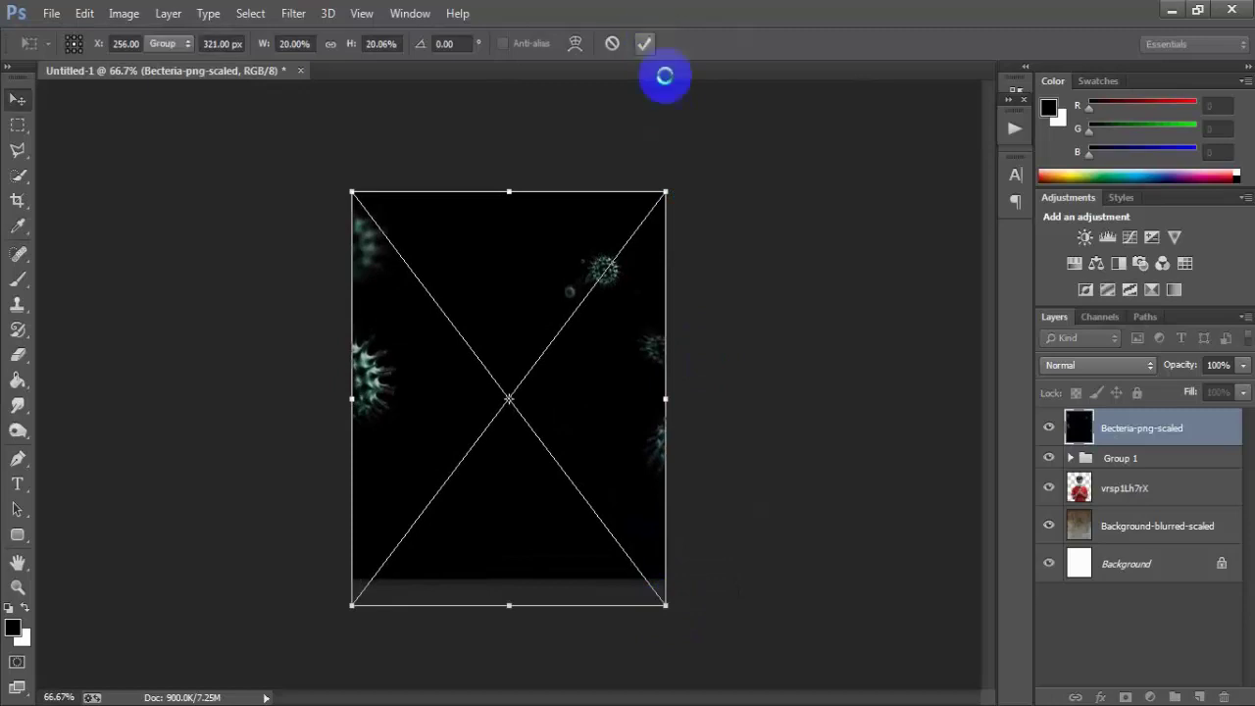
pyautogui.click(643, 43)
pyautogui.click(1049, 427)
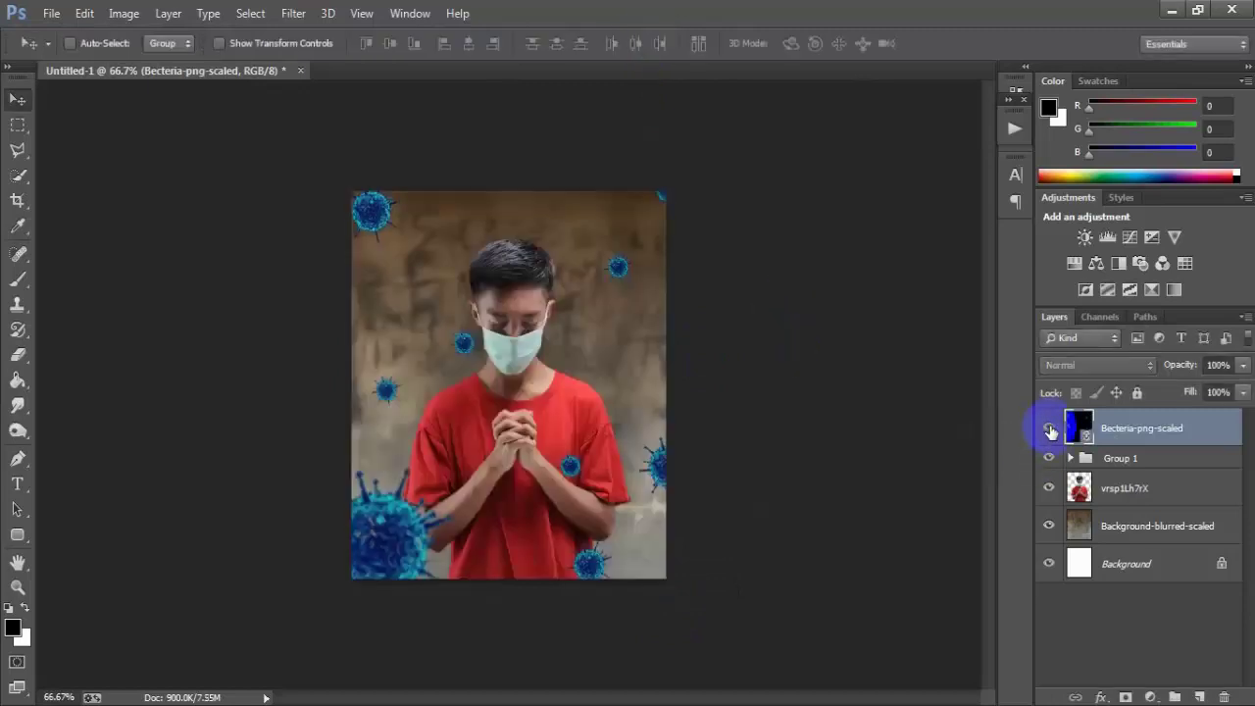
# Show the bacteria layer, set it to Screen blend mode, and nudge it up about 43 px.
pyautogui.click(1049, 428)
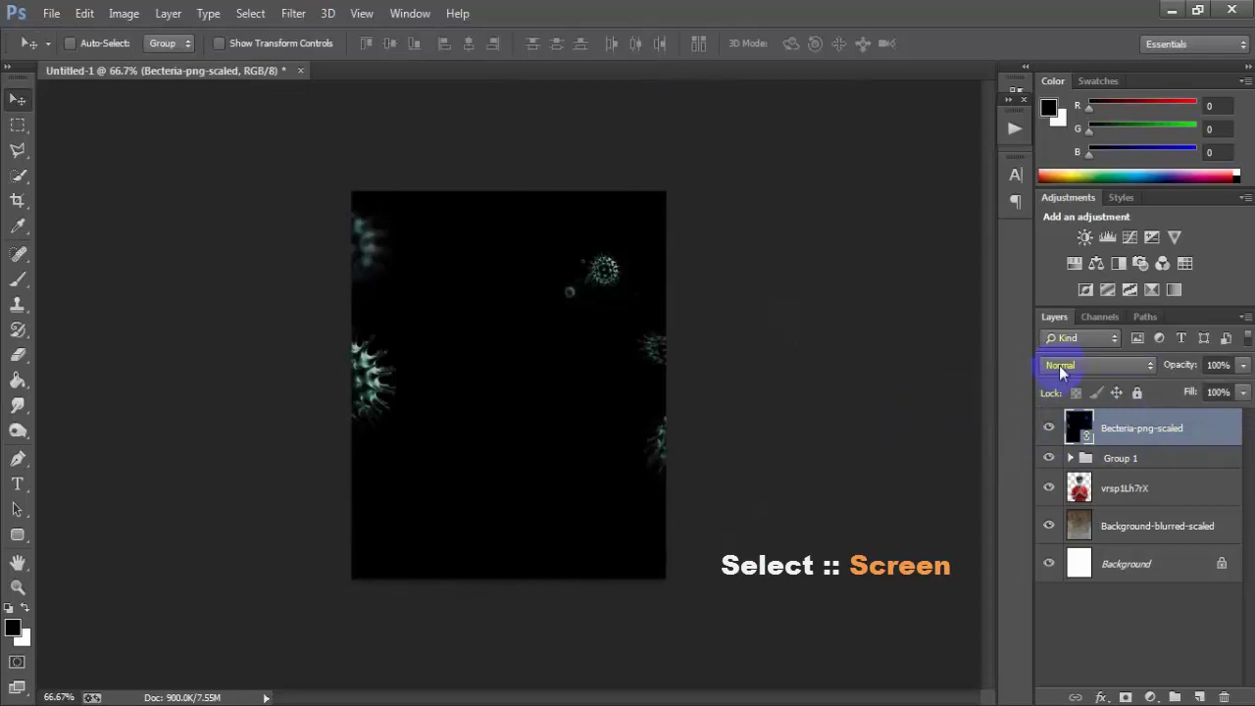
pyautogui.click(1060, 365)
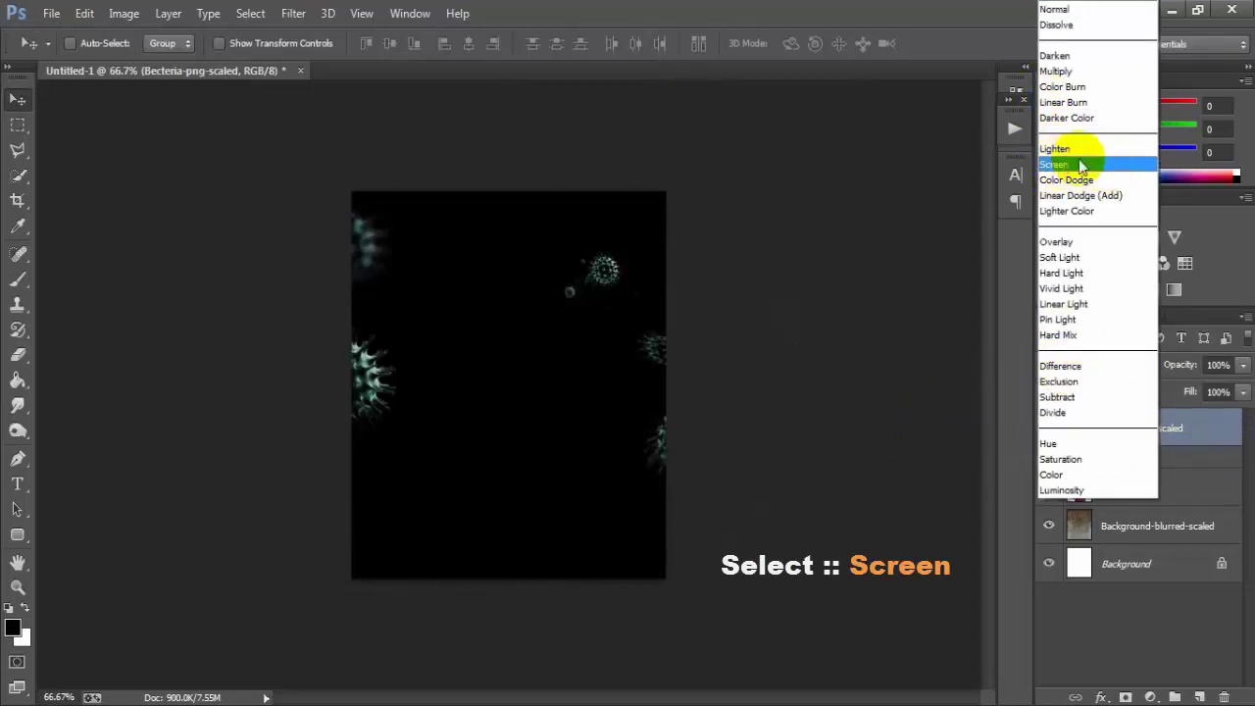
pyautogui.click(1054, 164)
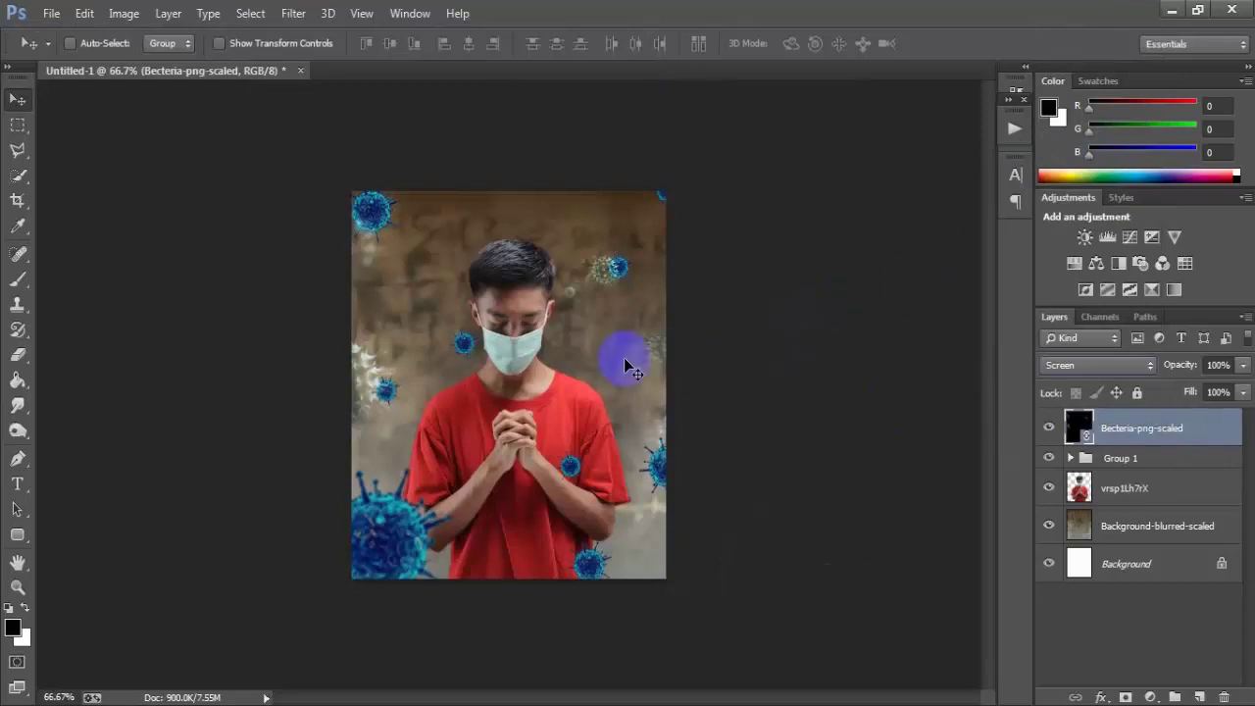
pyautogui.hotkey('ctrl', '+')
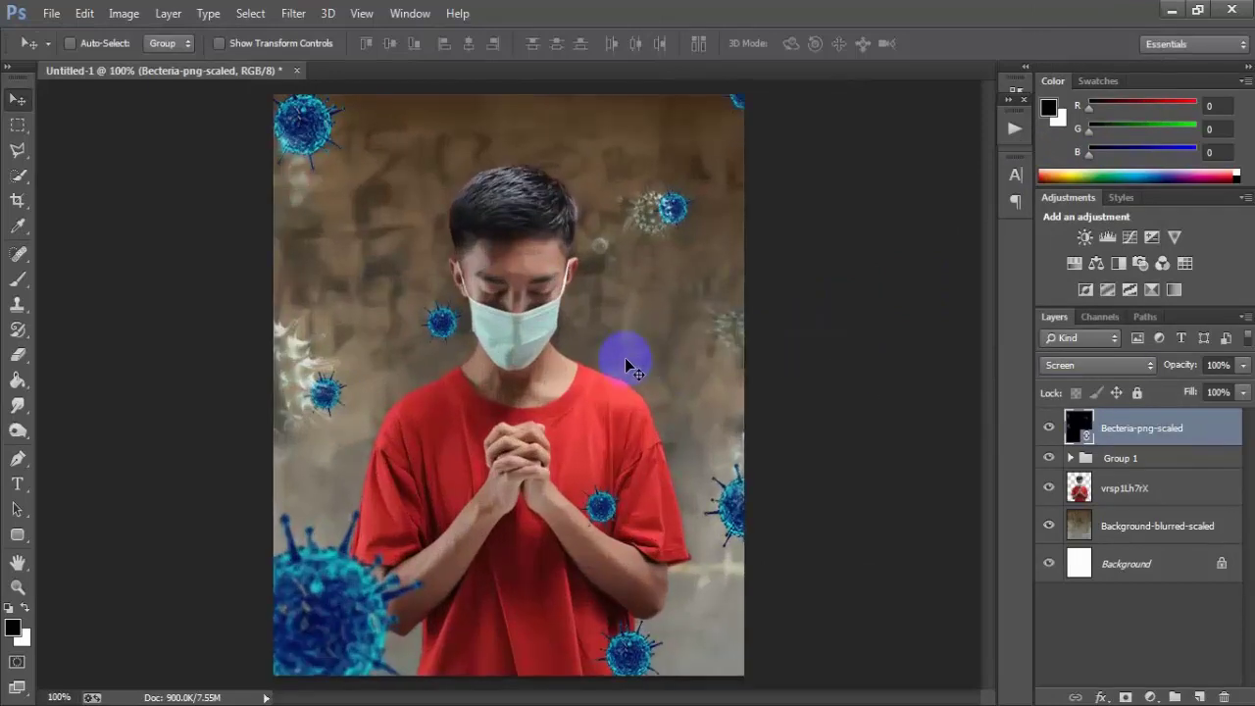
pyautogui.moveTo(633, 367)
pyautogui.mouseDown()
pyautogui.moveTo(643, 309)
pyautogui.moveTo(644, 321)
pyautogui.mouseUp()
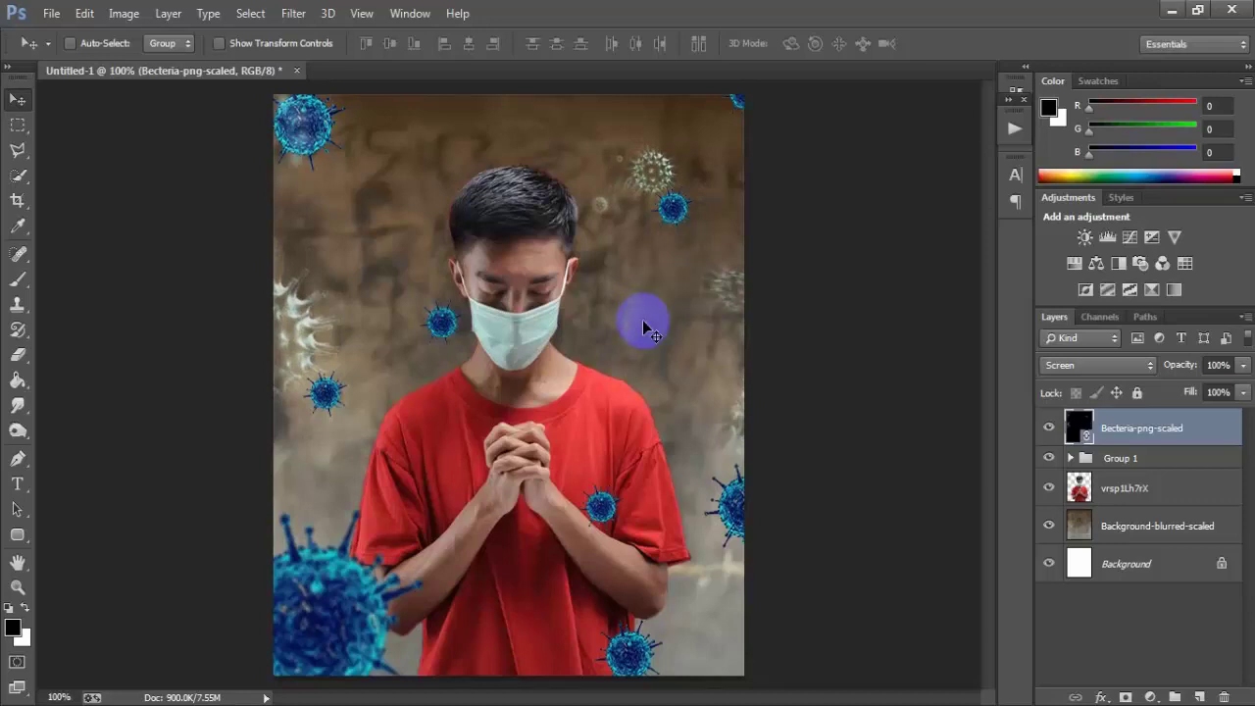
# Place the green-dust-light-png-Photoshop Effects image as a linked layer.
pyautogui.hotkey('ctrl', '-')
pyautogui.click(49, 16)
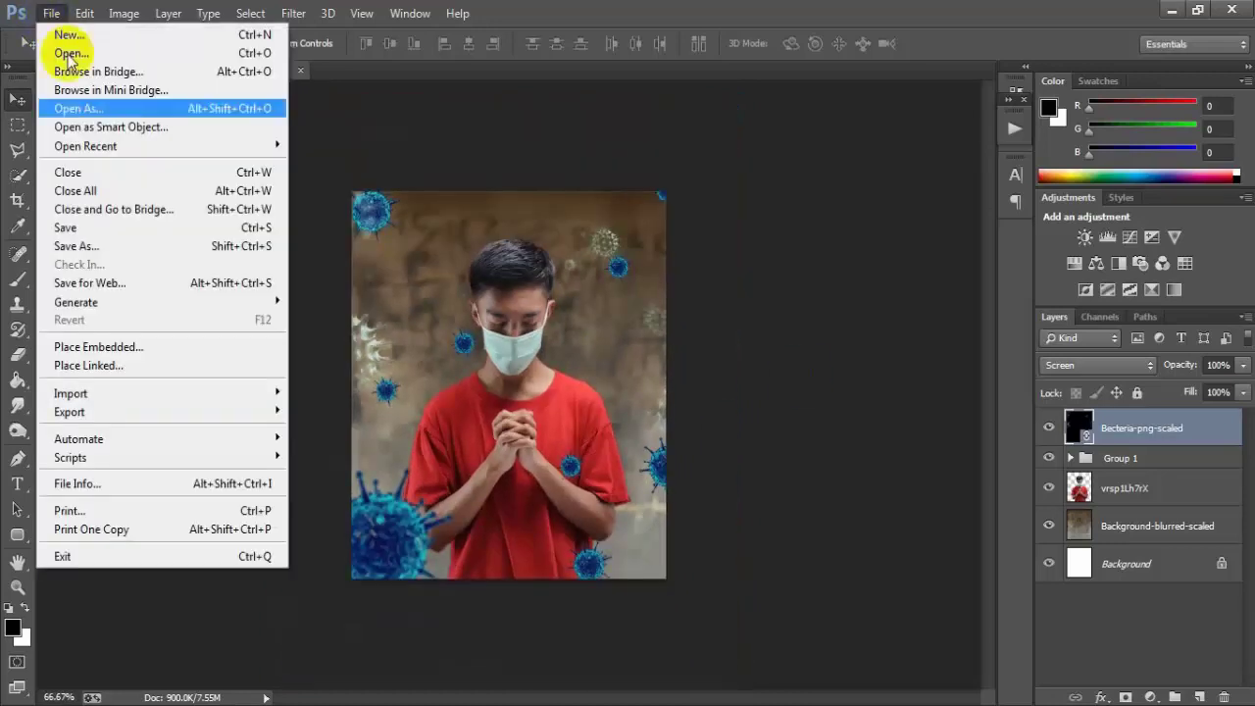
pyautogui.click(128, 363)
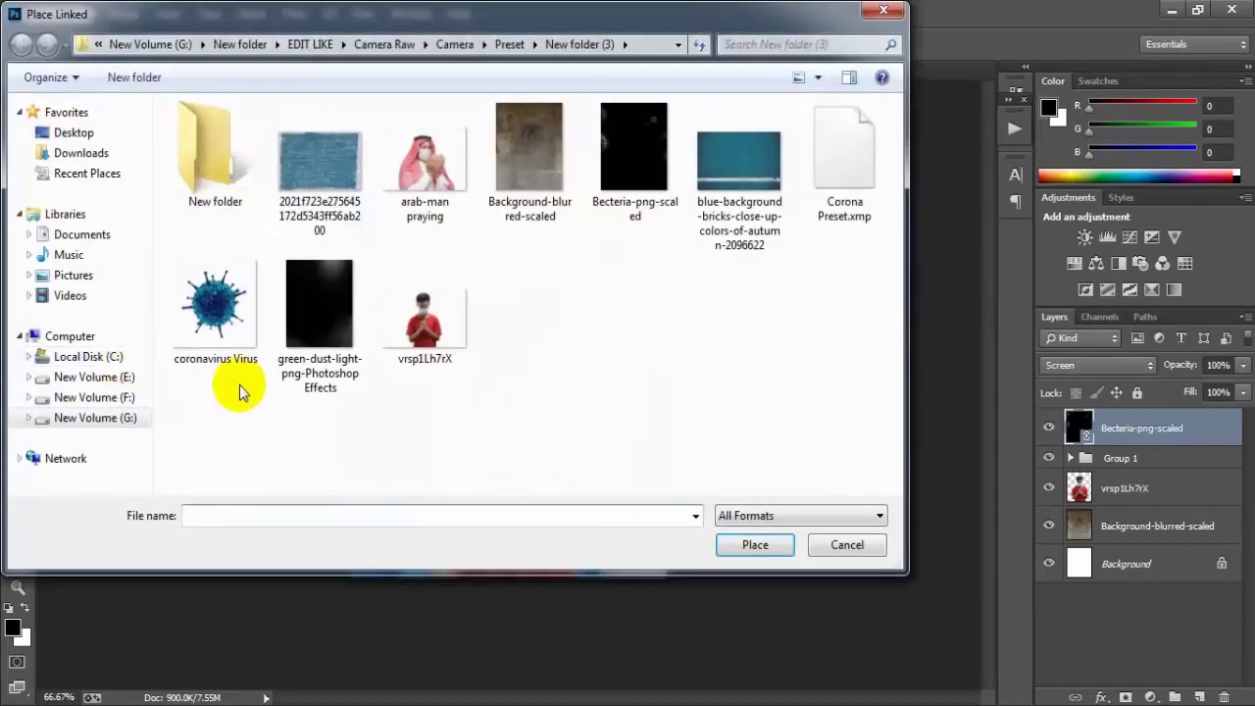
pyautogui.click(324, 304)
pyautogui.click(742, 530)
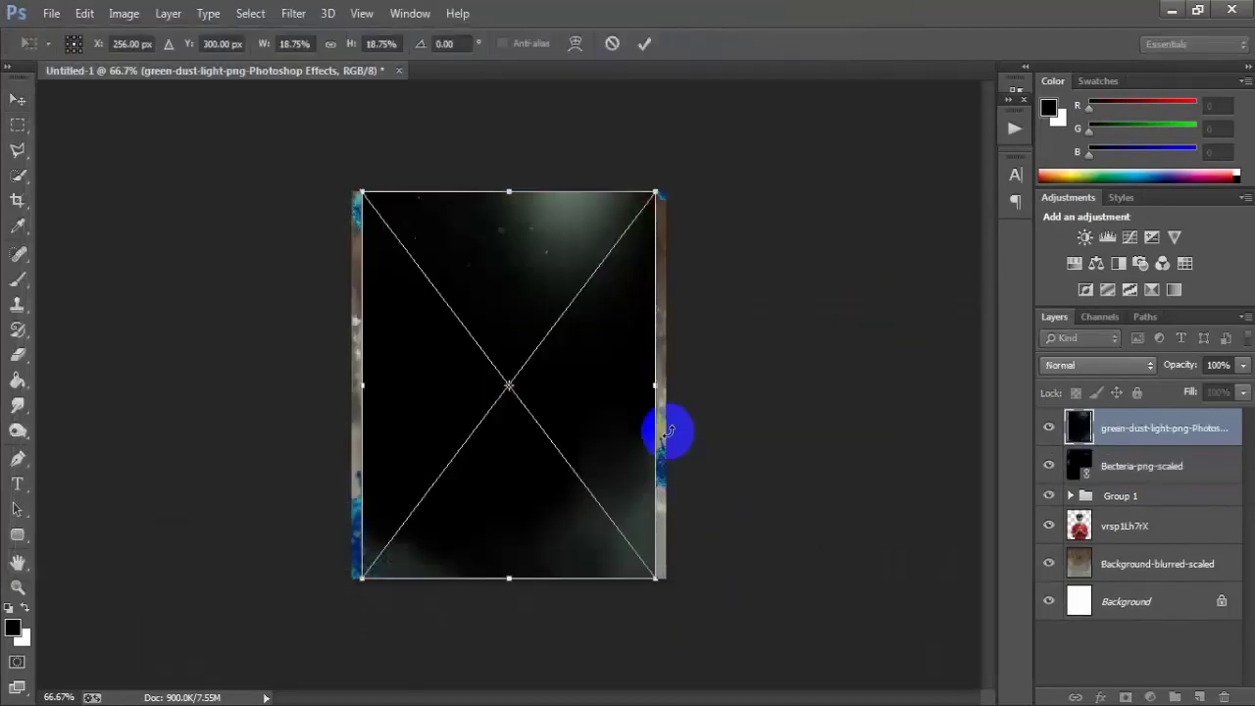
# Scale the green dust image to about 20%, commit it, and toggle its visibility to check.
pyautogui.moveTo(619, 425); pyautogui.dragTo(592, 429)
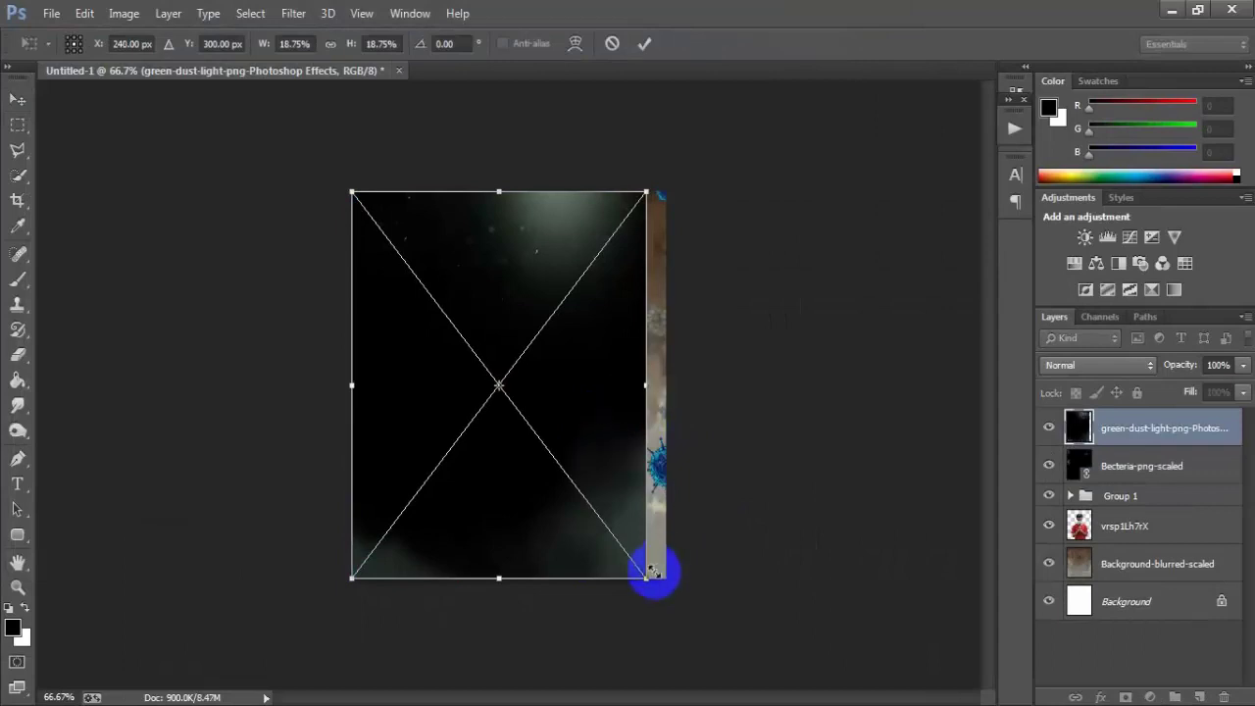
pyautogui.moveTo(647, 580); pyautogui.dragTo(666, 599)
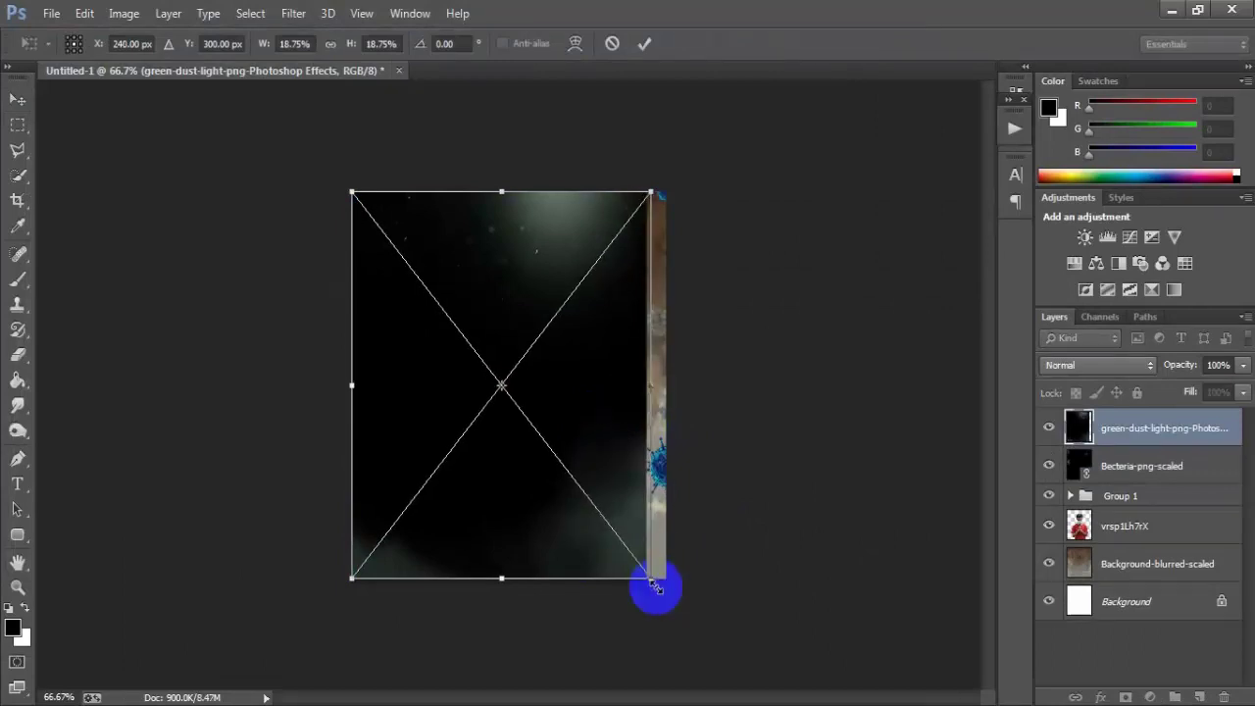
pyautogui.click(641, 45)
pyautogui.click(1049, 427)
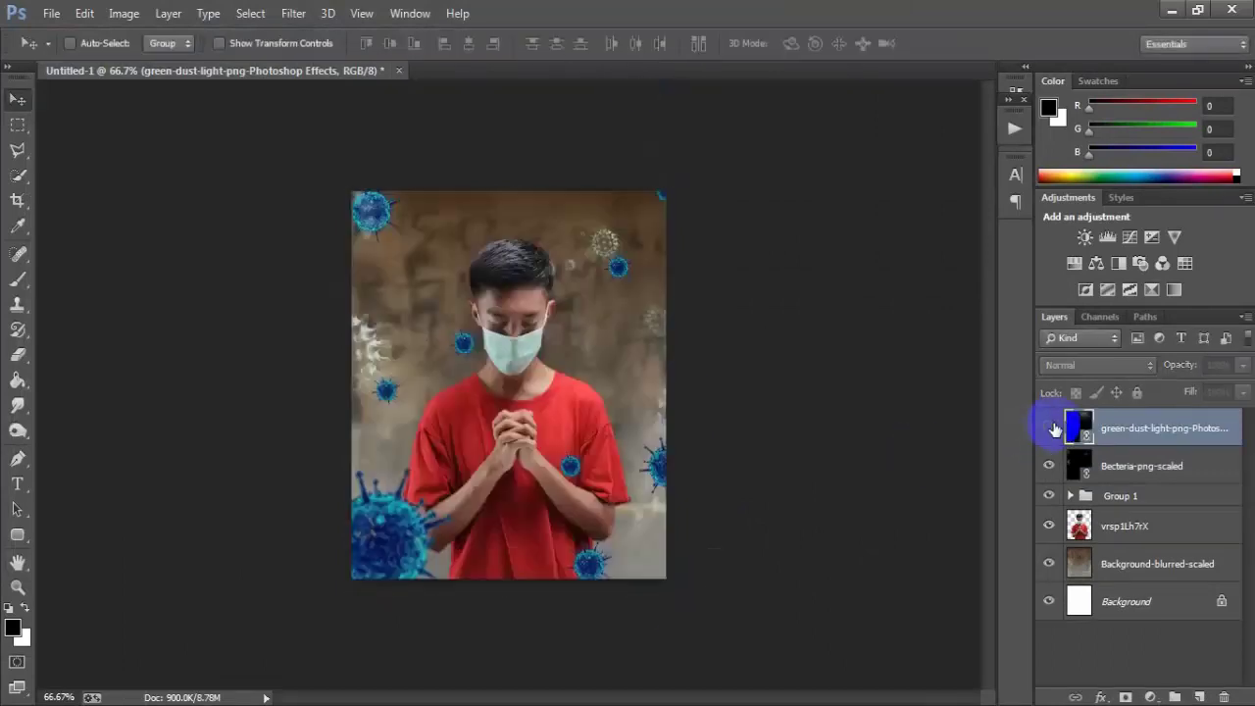
pyautogui.click(1049, 428)
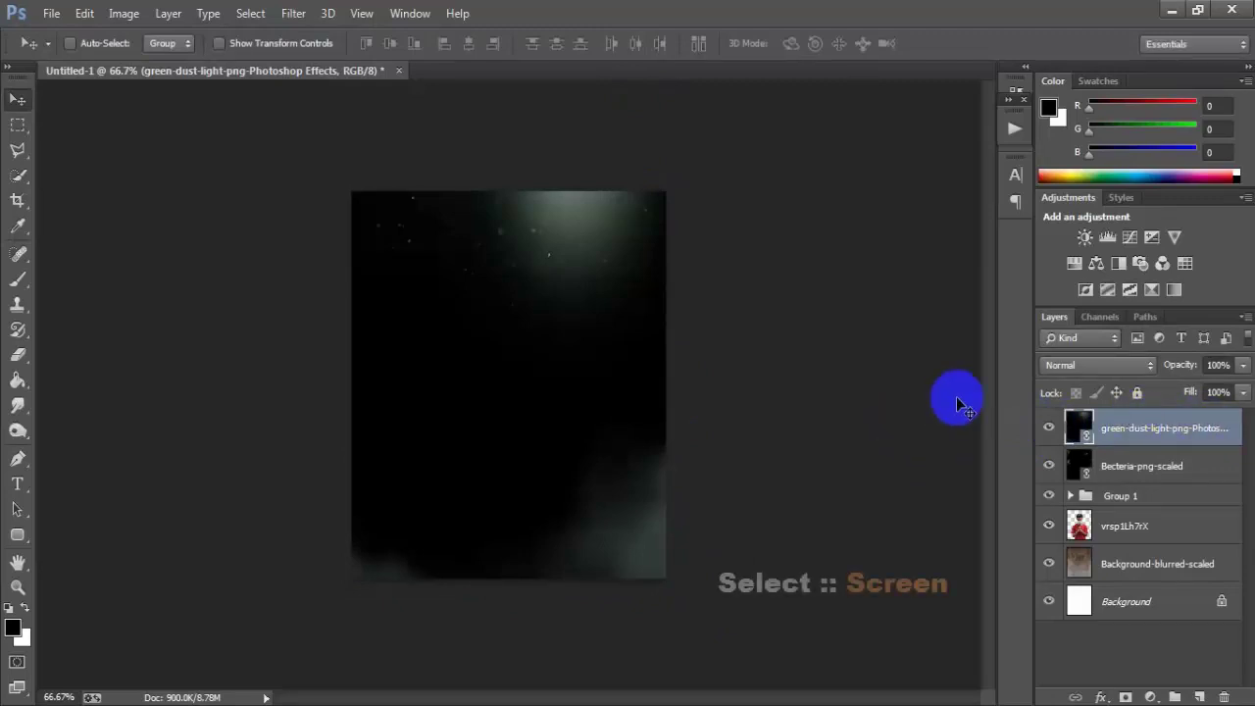
# Set the green dust layer to Screen, compare it on and off, then stamp all visible layers into Layer 1.
pyautogui.click(1078, 364)
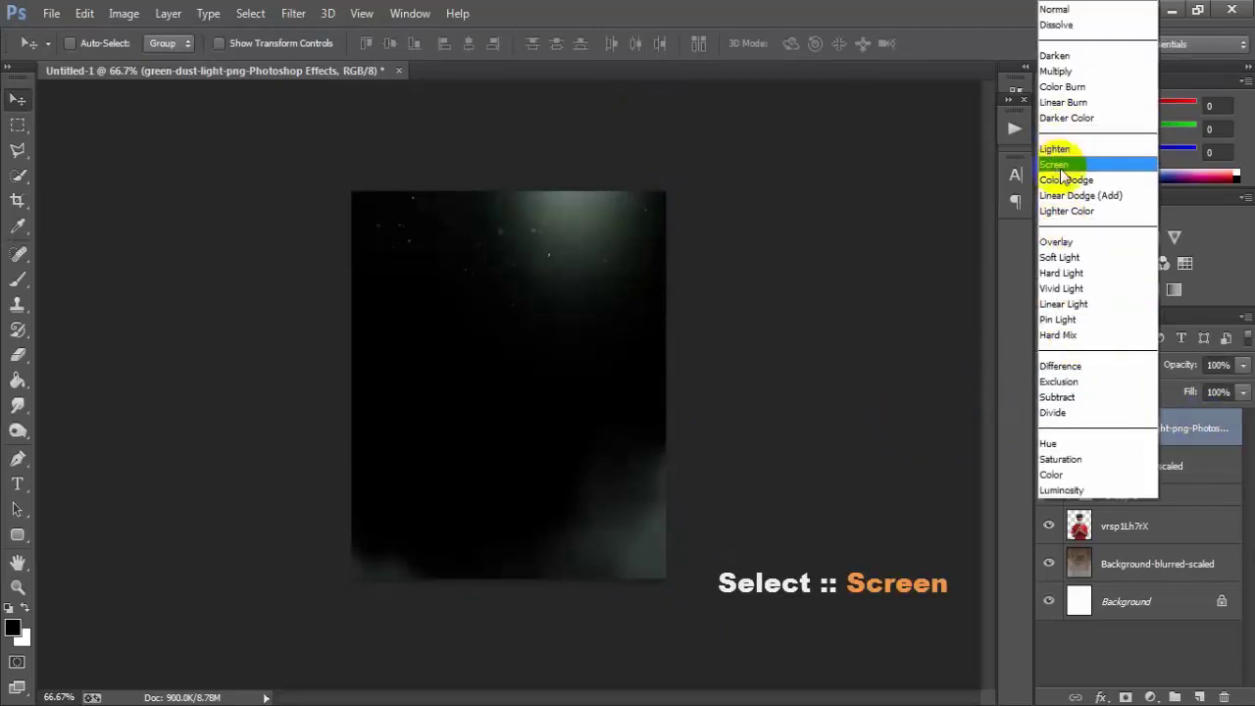
pyautogui.click(1061, 169)
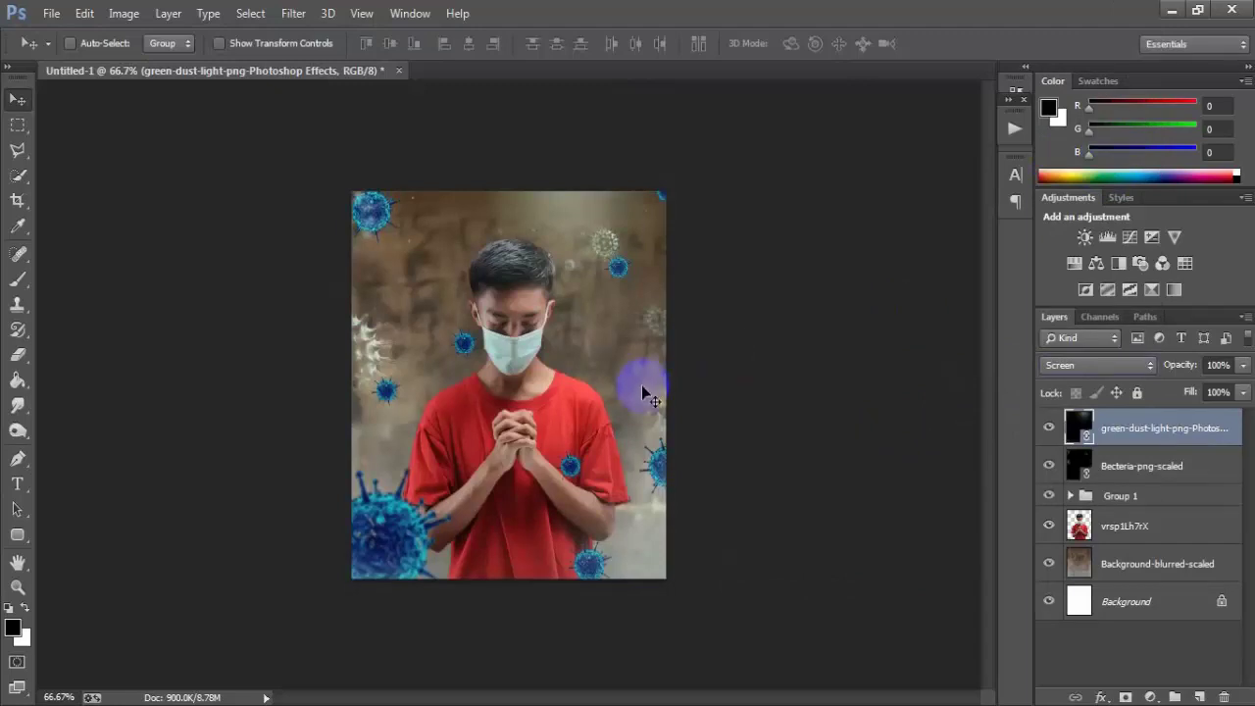
pyautogui.hotkey('ctrl', '+')
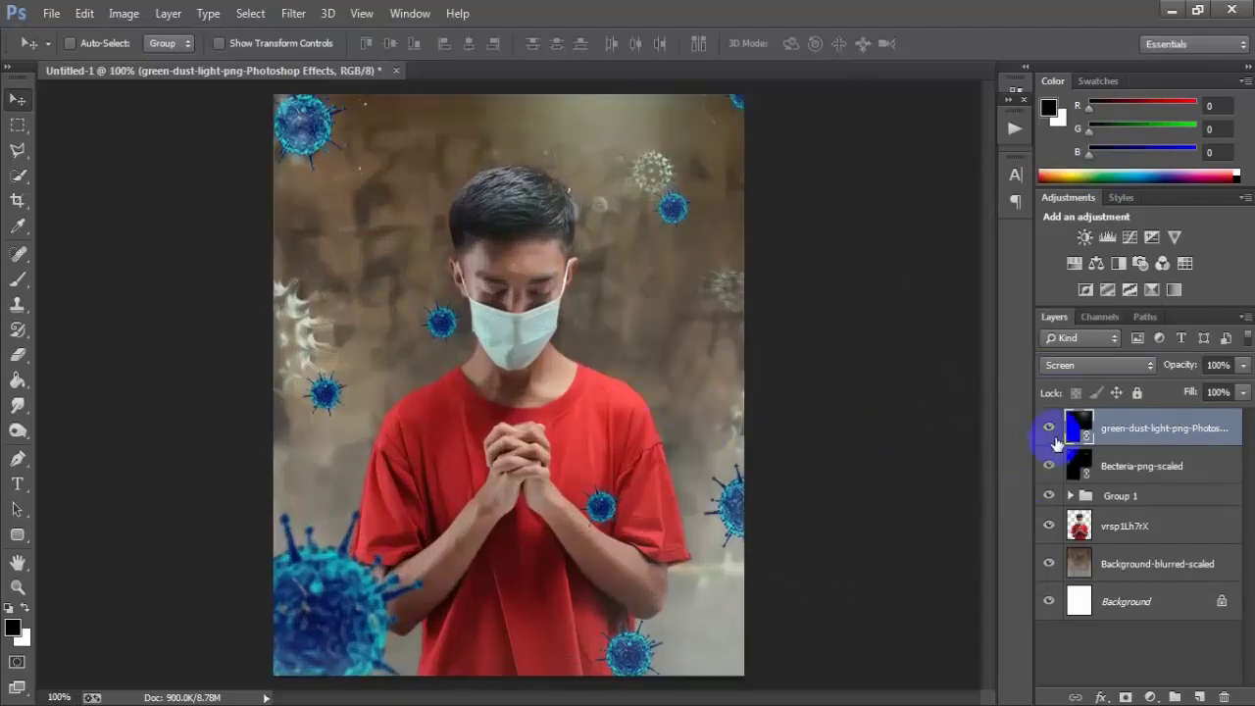
pyautogui.click(1049, 429)
pyautogui.click(1049, 429)
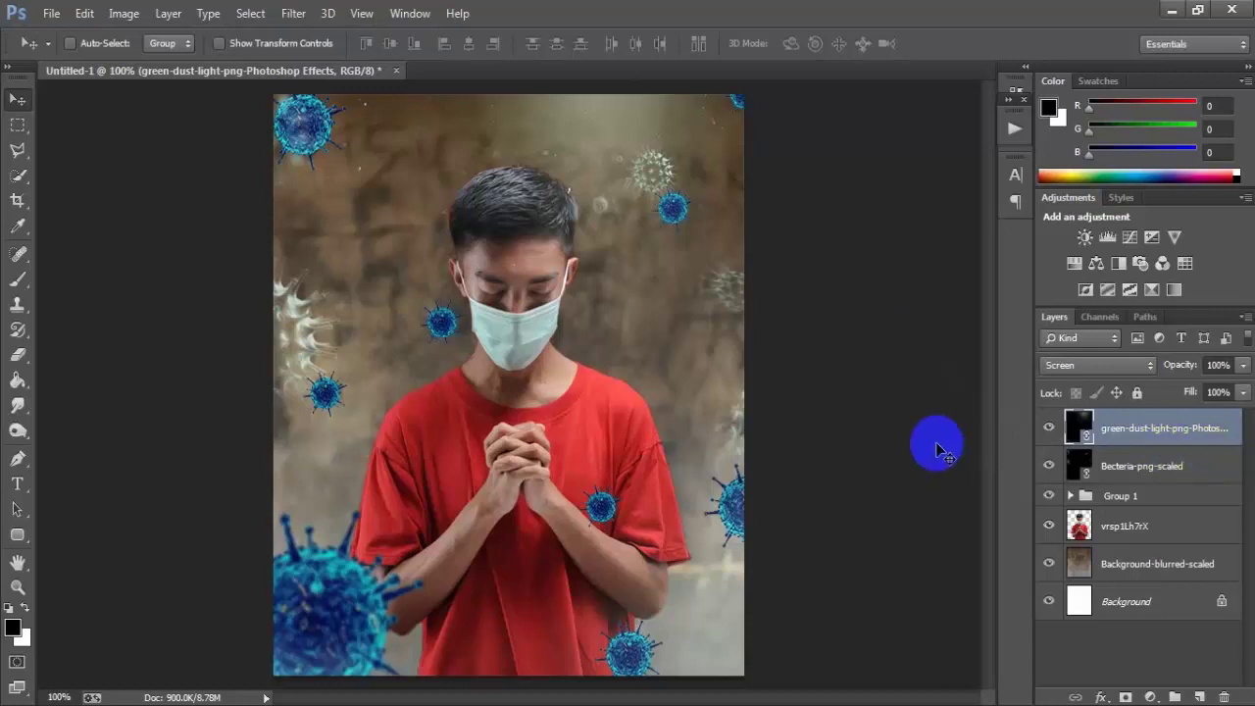
pyautogui.hotkey('shift', 'ctrl', 'alt', 'e')
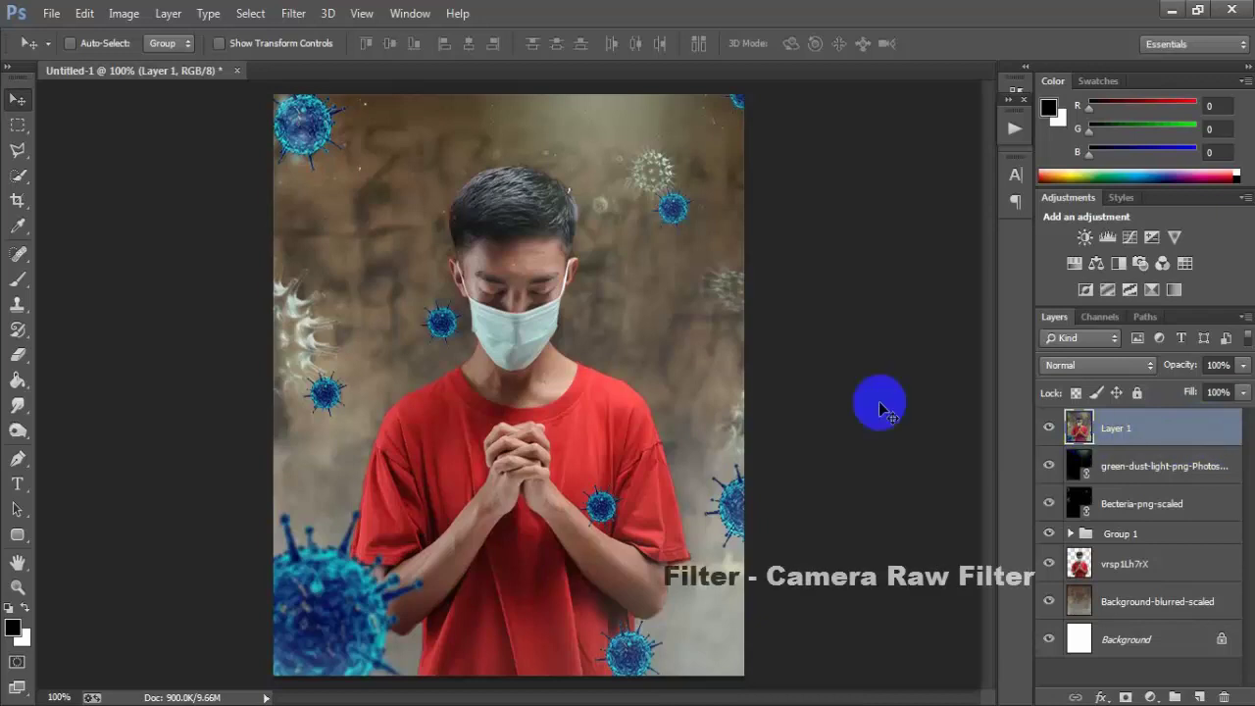
# Load the Corona Preset.xmp settings into the Camera Raw Filter for Layer 1.
pyautogui.click(293, 14)
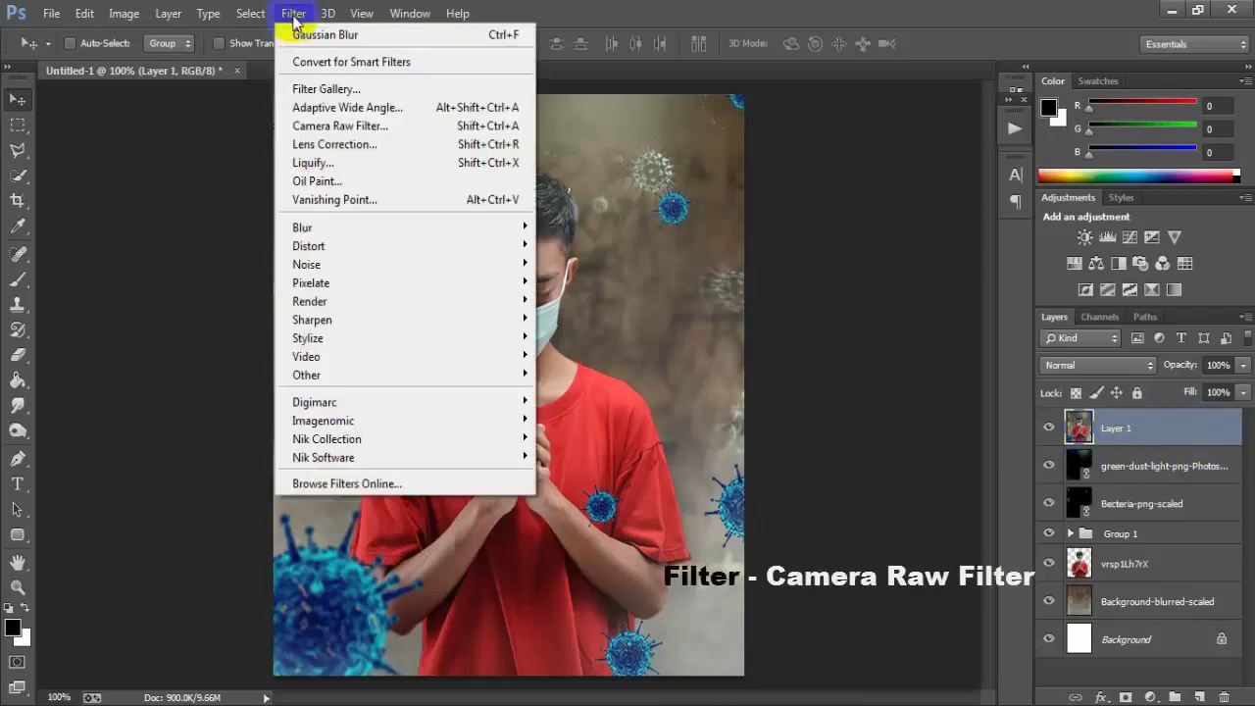
pyautogui.click(443, 134)
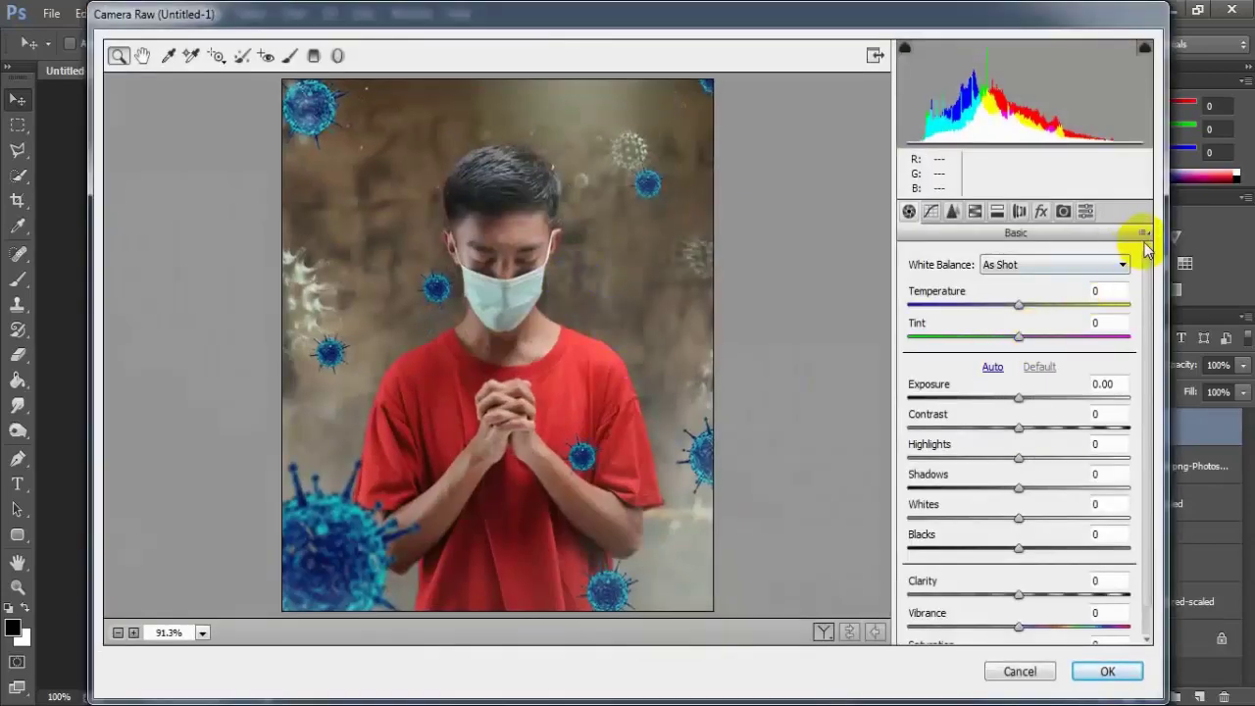
pyautogui.click(1143, 232)
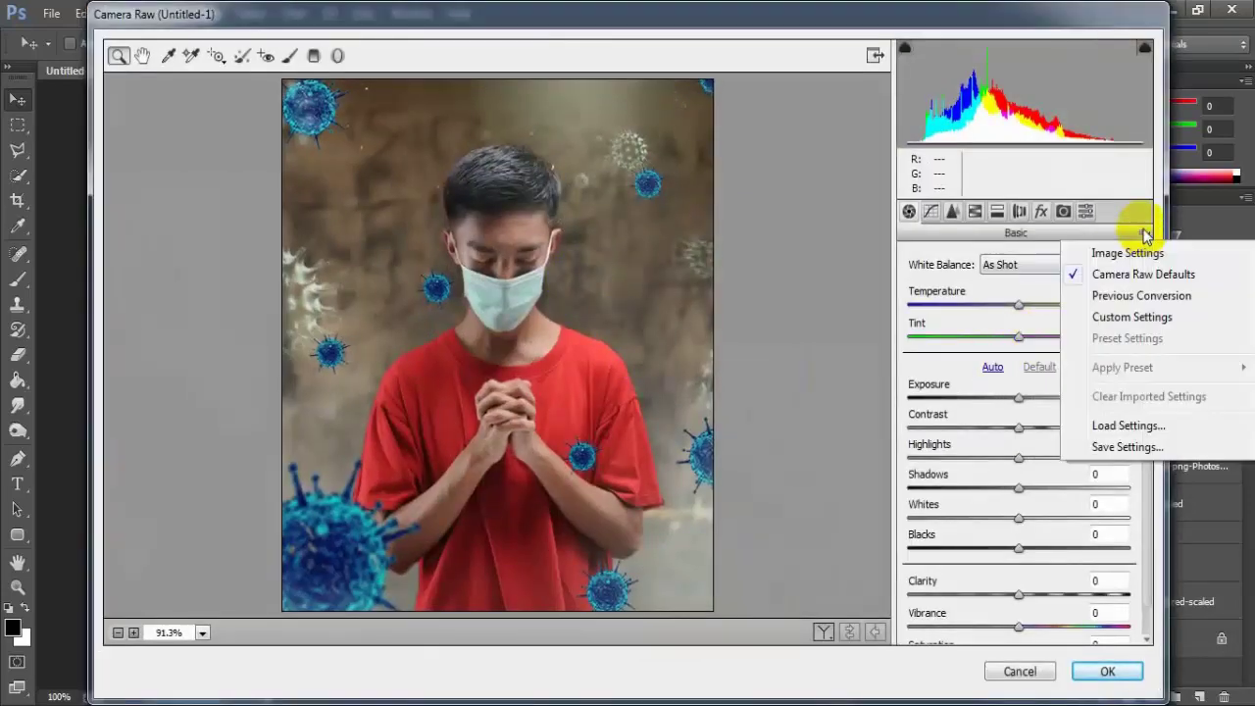
pyautogui.click(1188, 428)
pyautogui.click(413, 200)
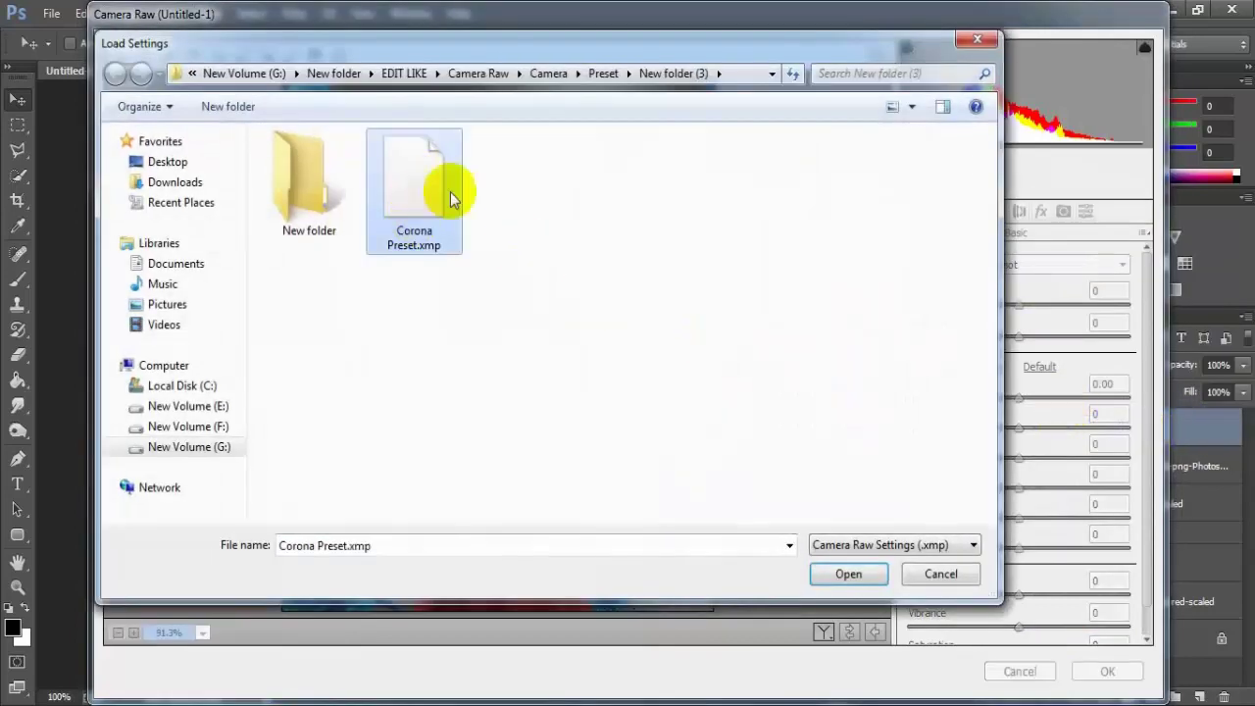
pyautogui.click(855, 574)
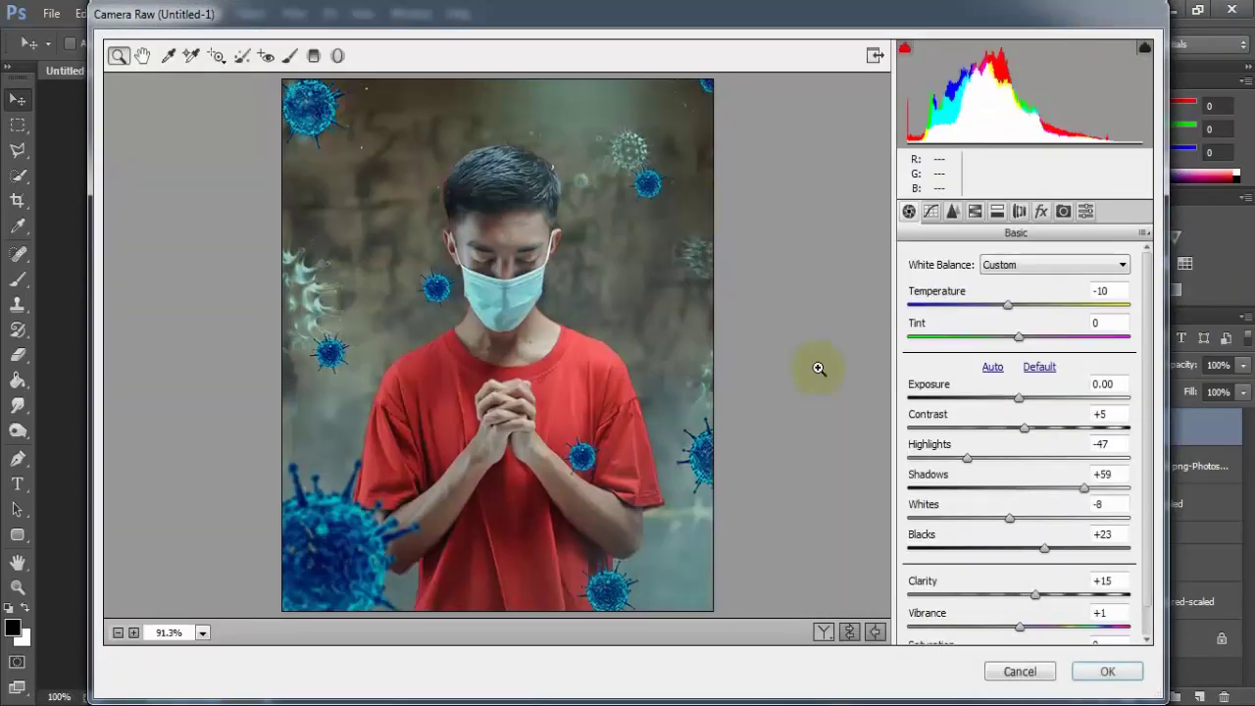
# Check the Before/After view, apply the grade, and toggle Layer 1 to compare.
pyautogui.click(821, 632)
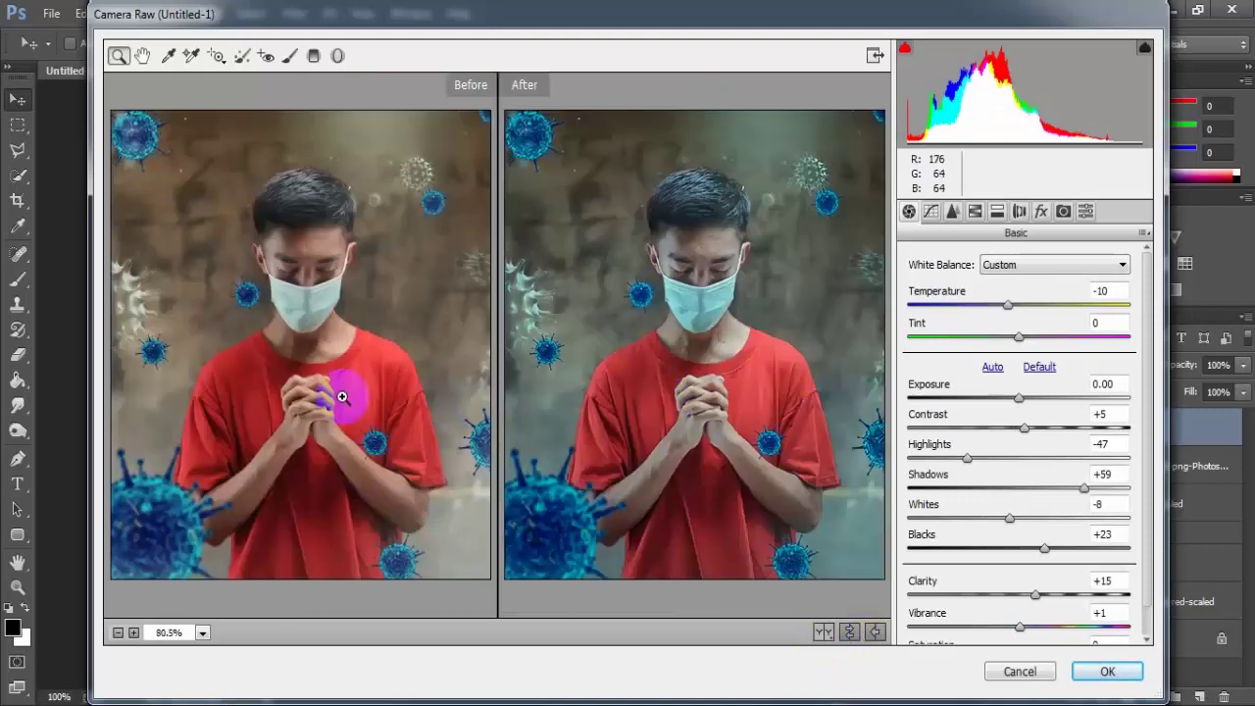
pyautogui.click(1098, 672)
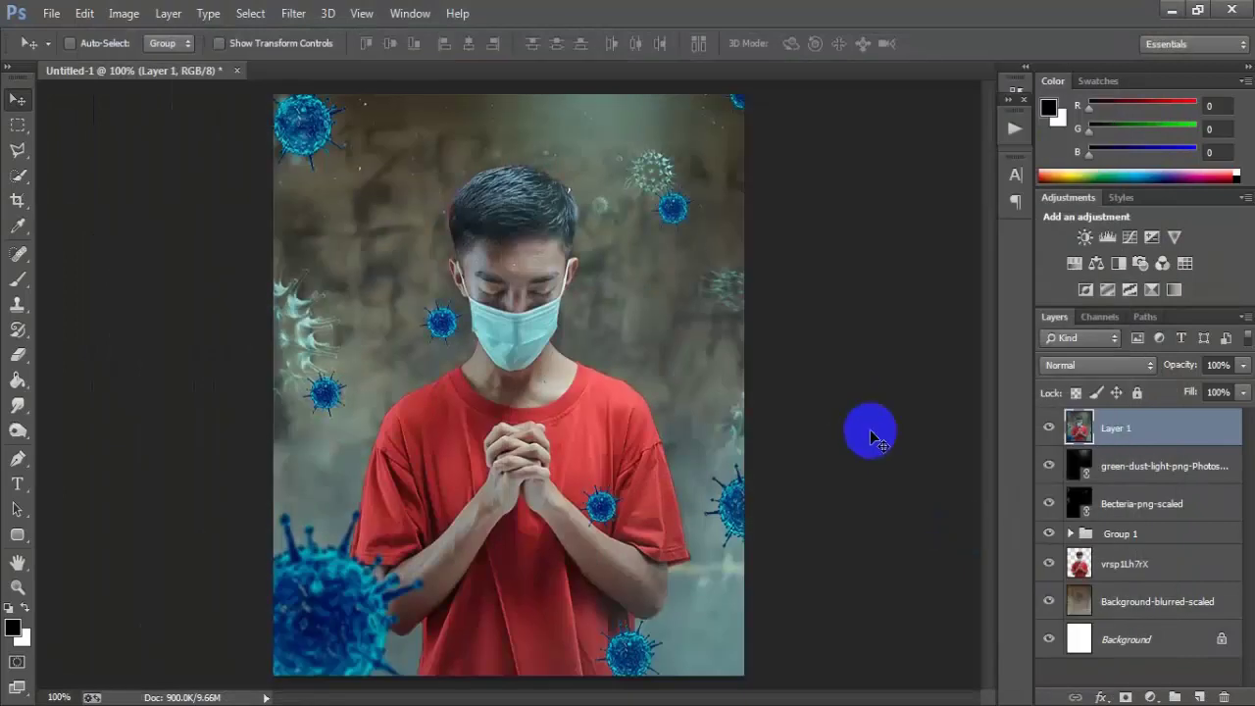
pyautogui.click(1048, 431)
pyautogui.click(1047, 432)
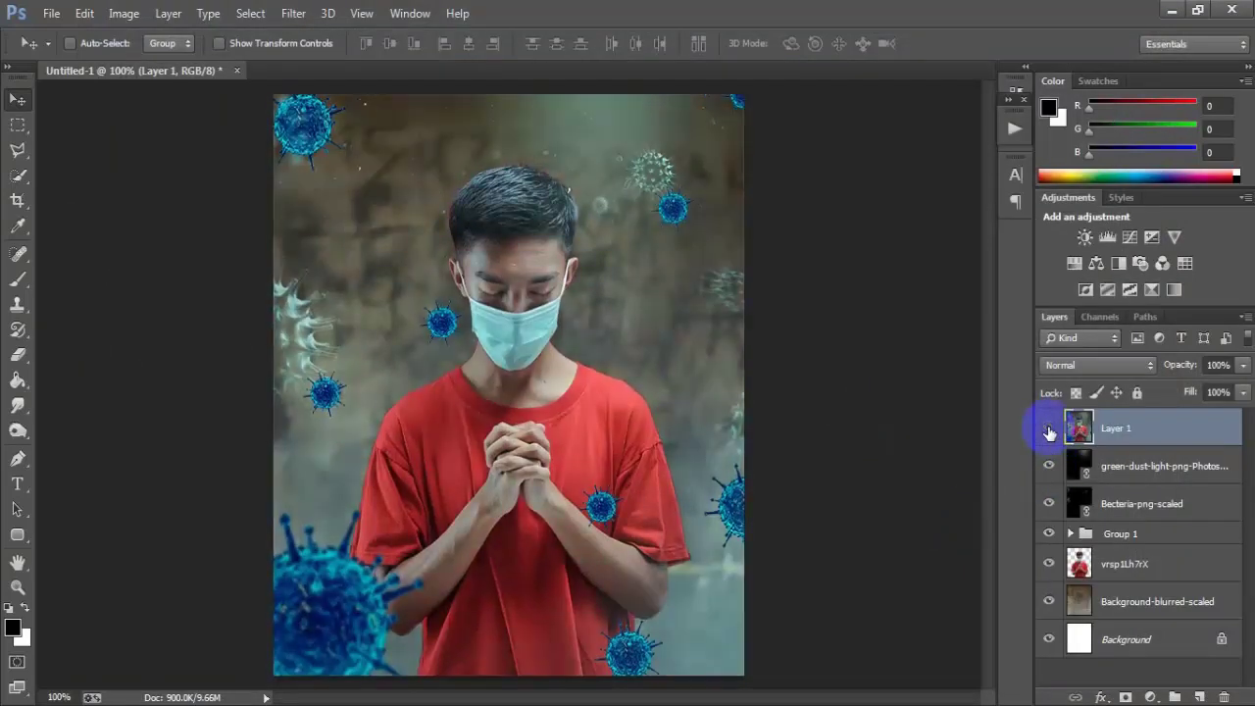
pyautogui.click(1048, 431)
pyautogui.click(1047, 431)
pyautogui.click(961, 433)
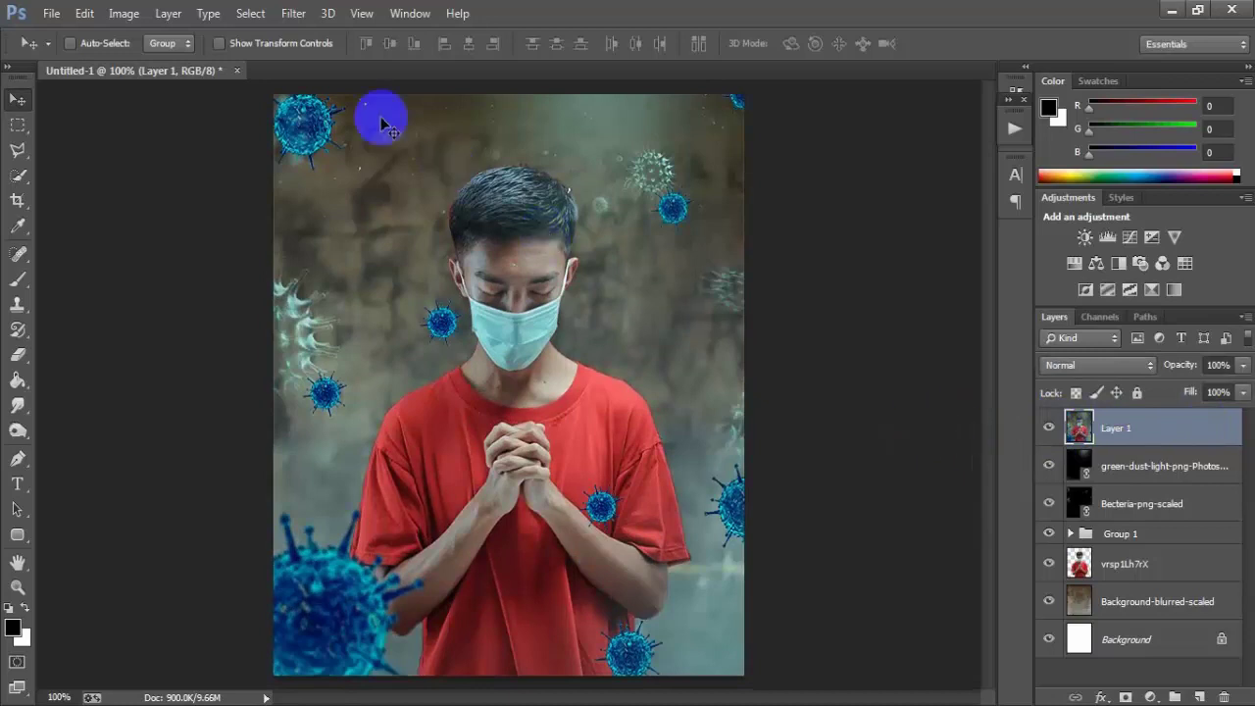
# Apply Color Efex Pro 4's Cross Processing filter with method L03 to the image.
pyautogui.click(294, 14)
pyautogui.moveTo(327, 439)
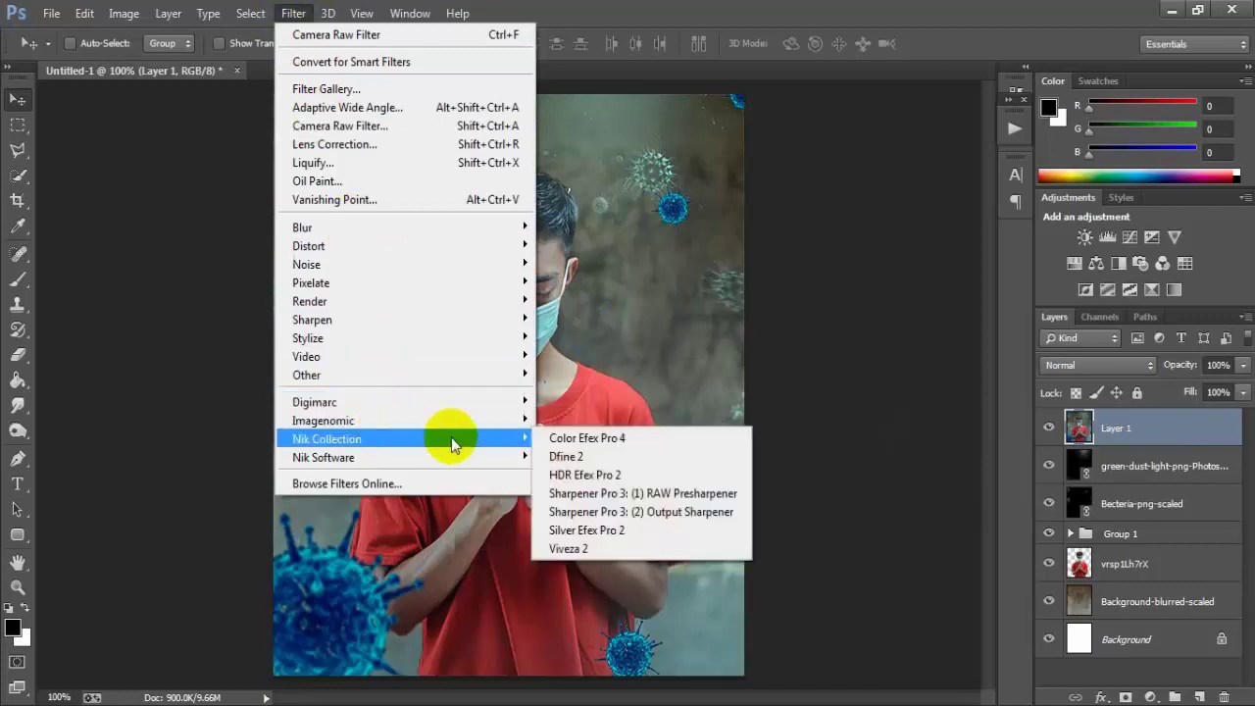
pyautogui.click(684, 447)
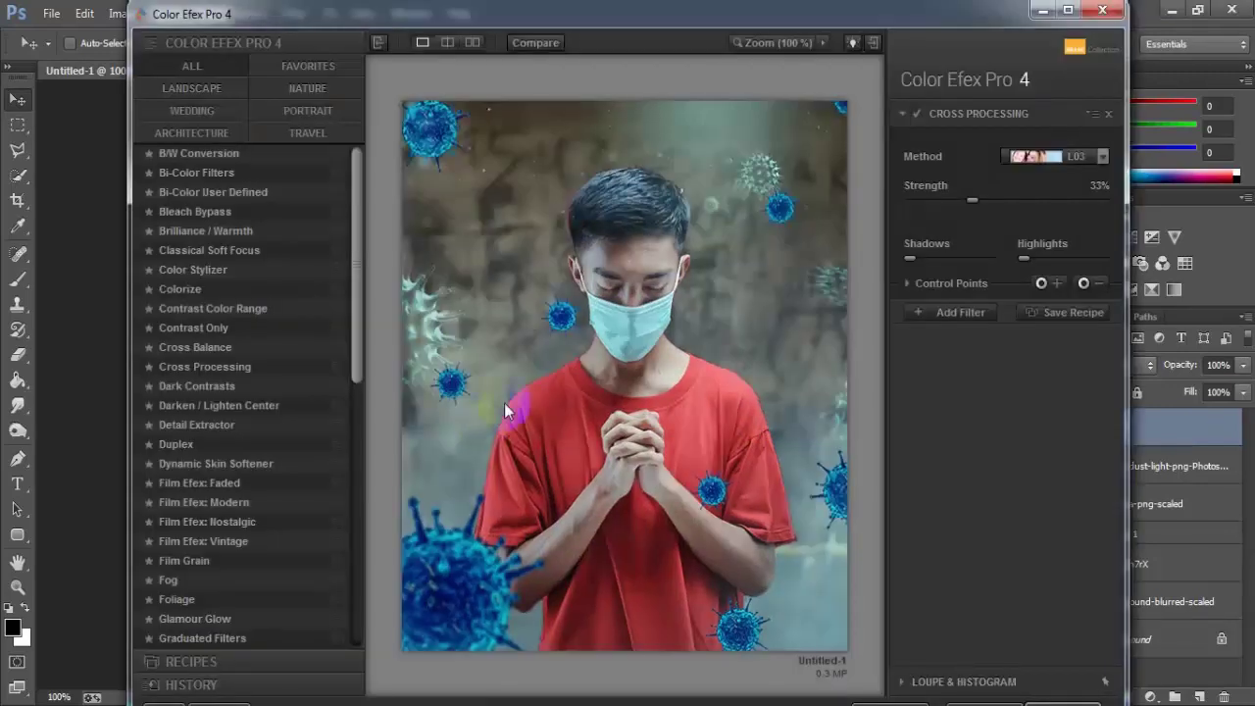
pyautogui.click(254, 367)
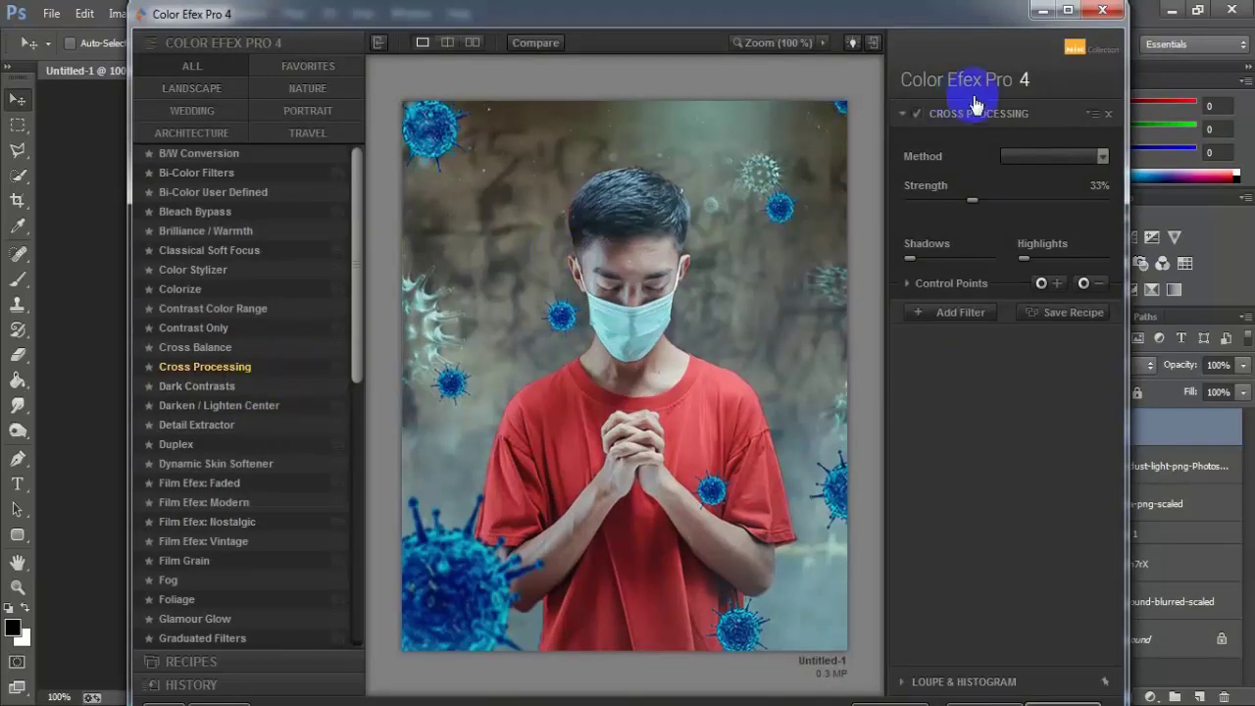
pyautogui.click(1102, 156)
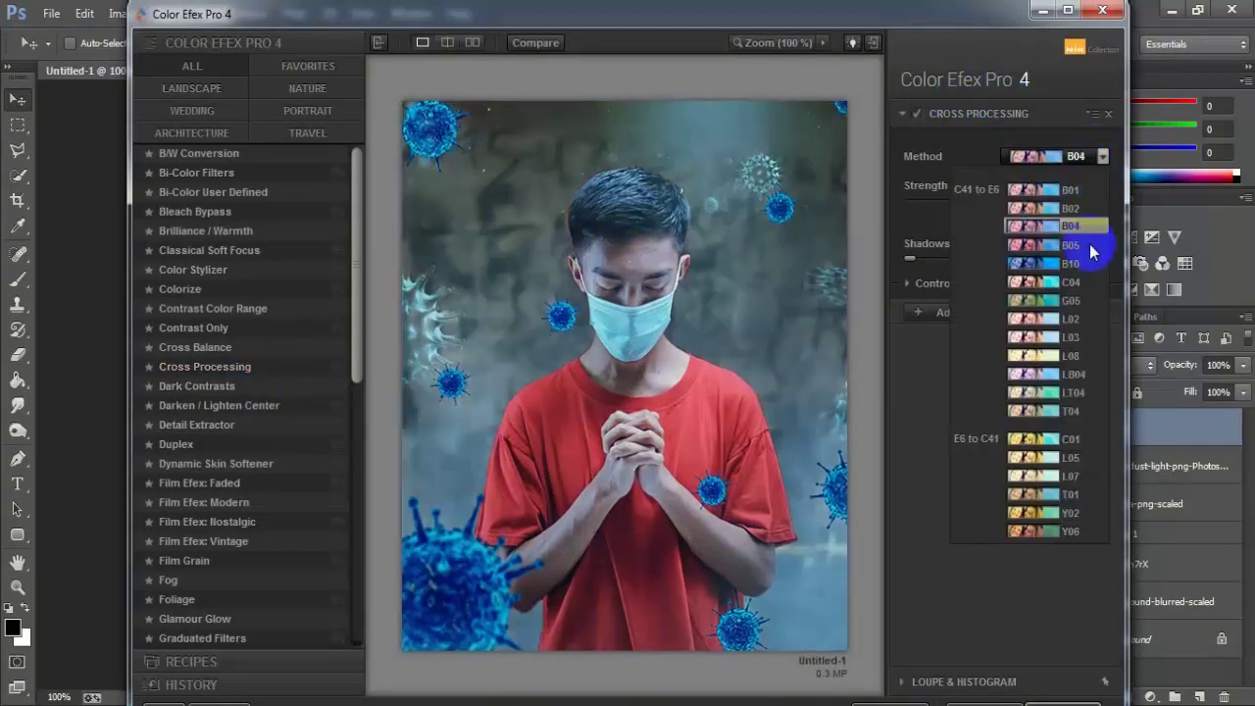
pyautogui.click(1088, 338)
pyautogui.click(1044, 691)
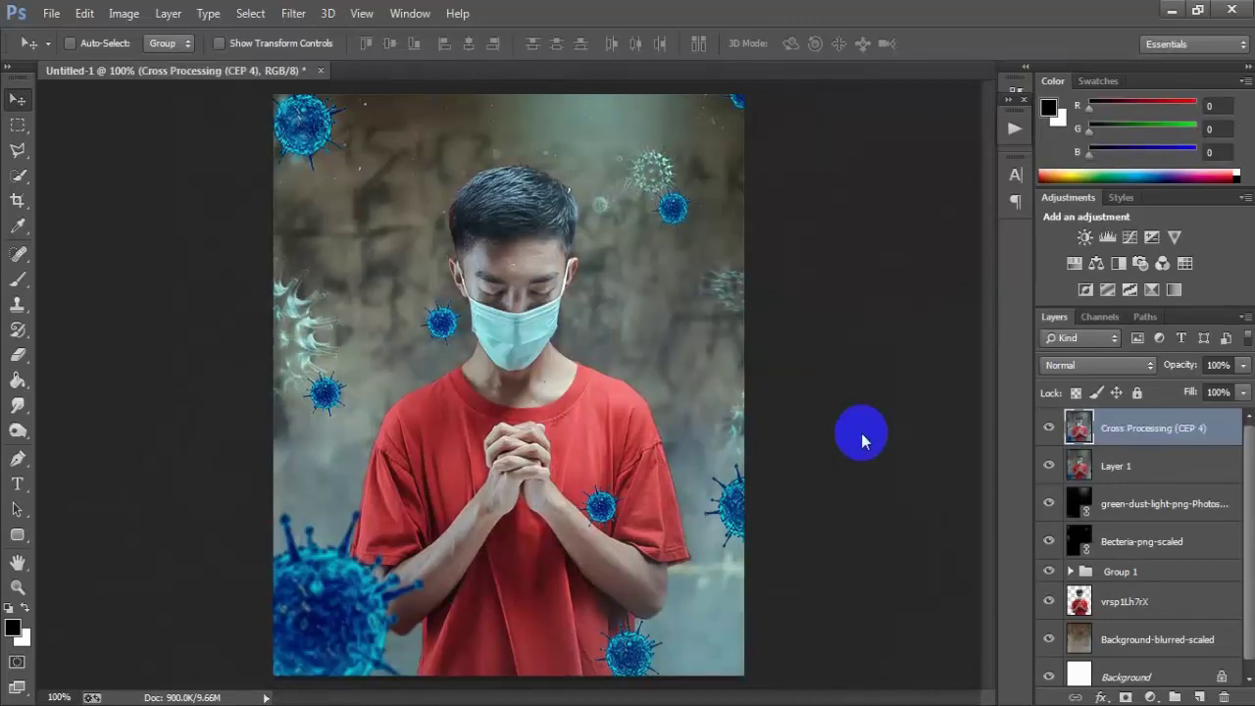
# Set the Cross Processing (CEP 4) layer's opacity to 40%.
pyautogui.click(1049, 427)
pyautogui.click(1049, 427)
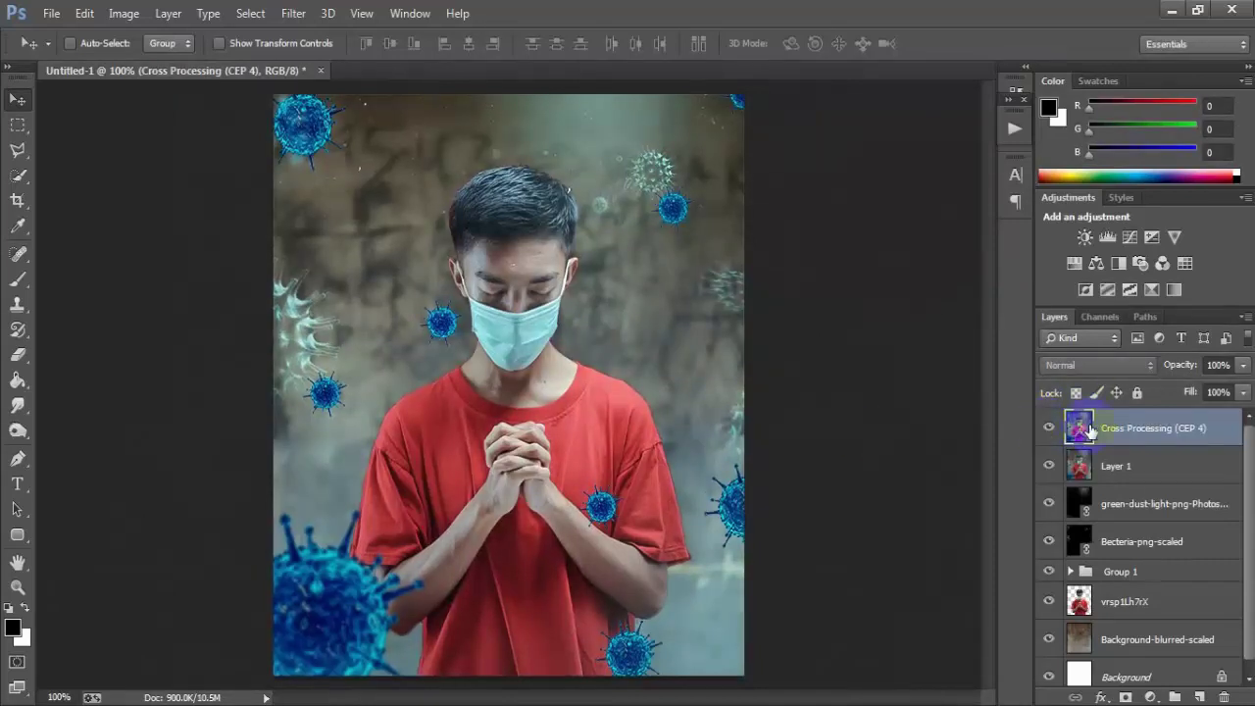
pyautogui.click(902, 433)
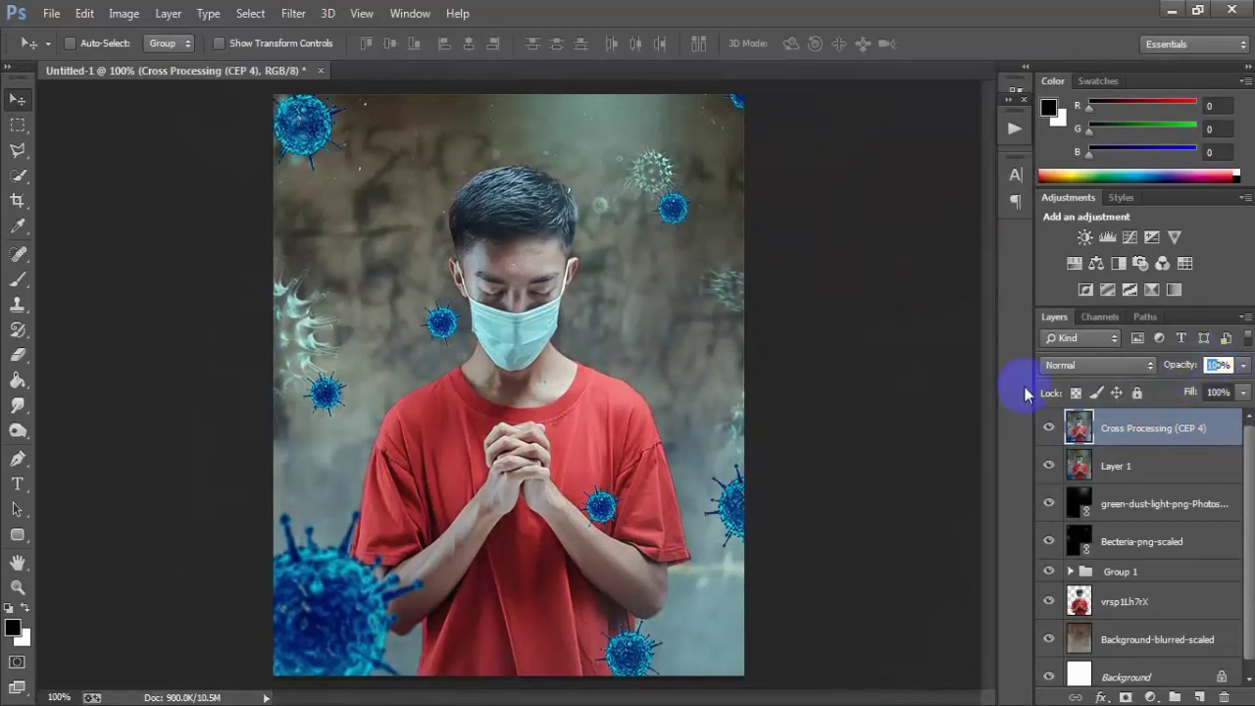
pyautogui.click(921, 403)
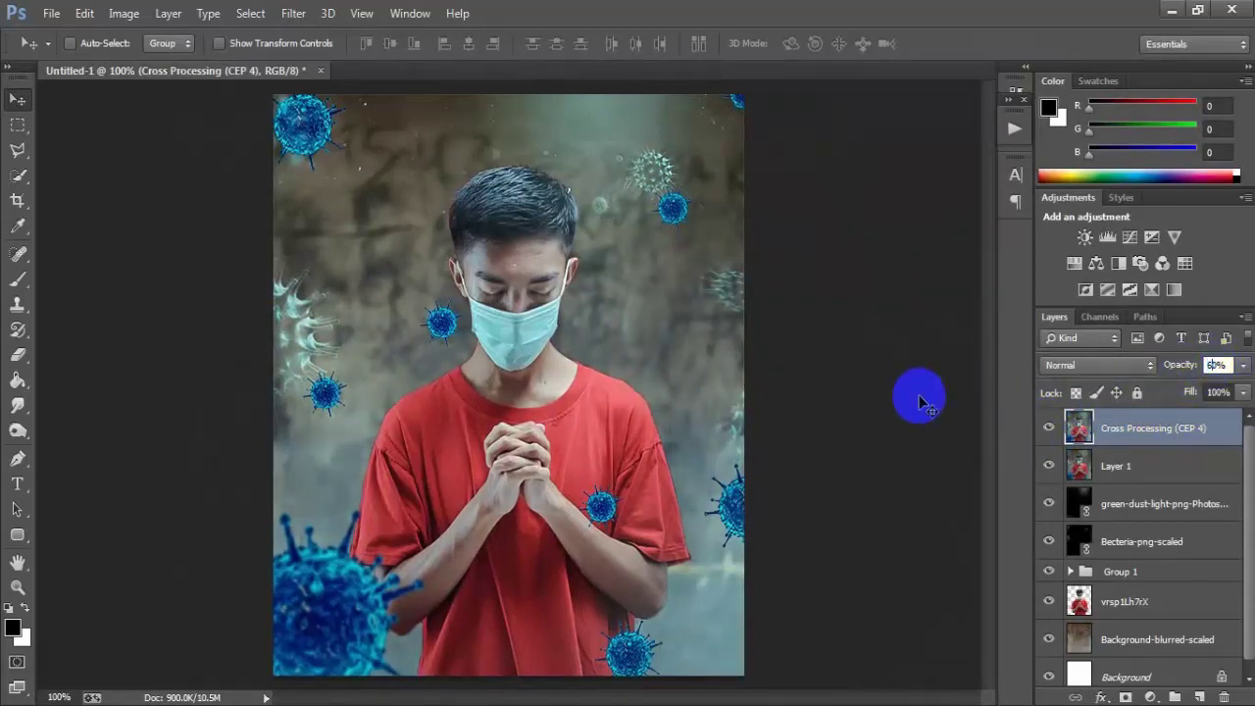
pyautogui.click(1185, 366)
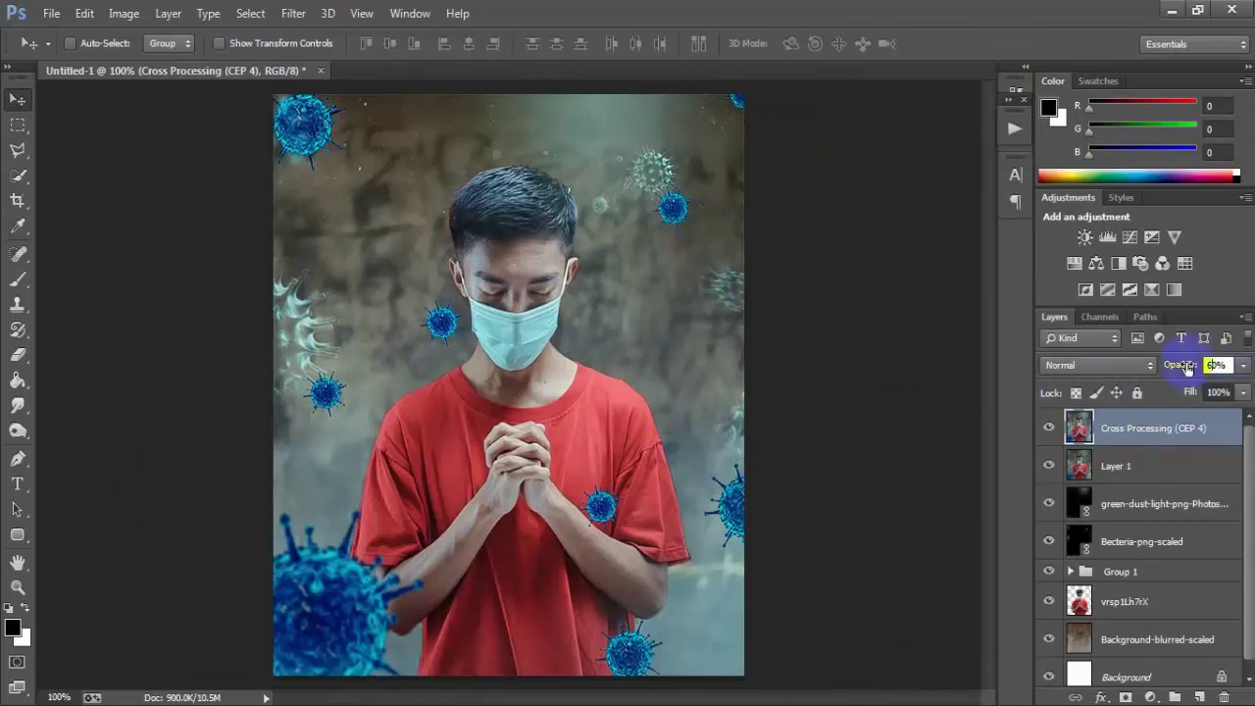
pyautogui.click(1242, 367)
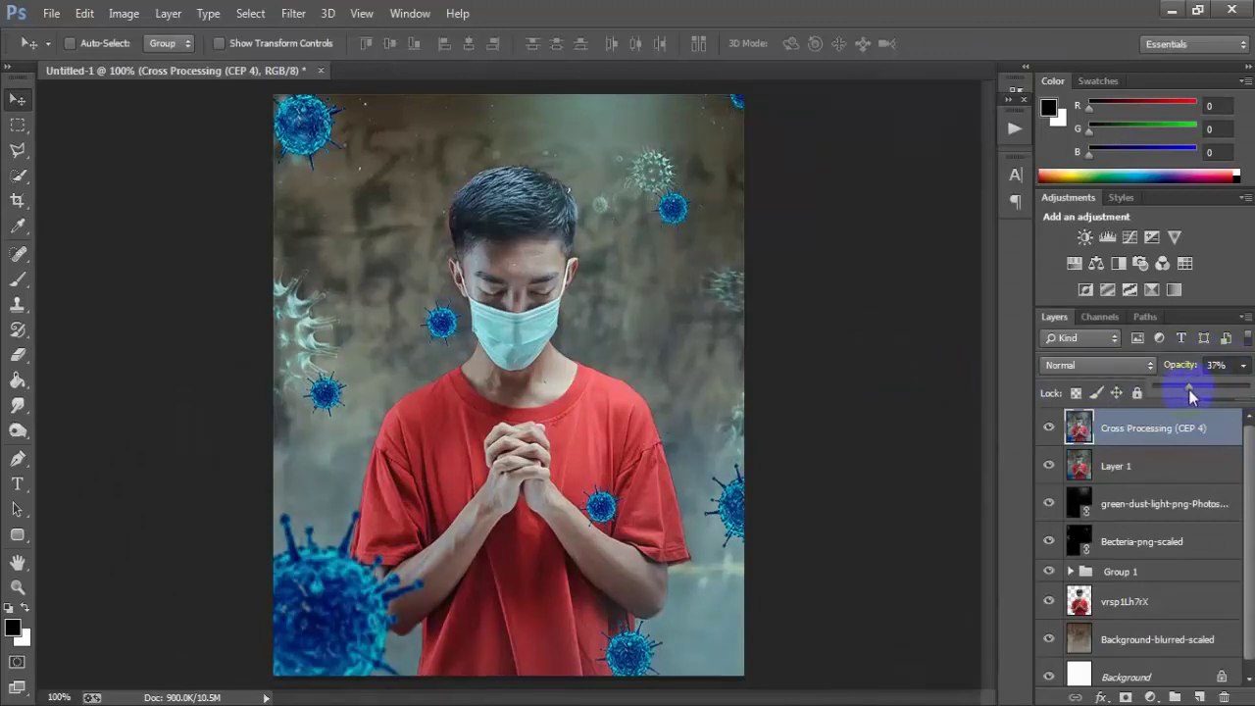
pyautogui.moveTo(1194, 392); pyautogui.dragTo(1191, 392)
# Toggle the Cross Processing, Layer 1 and Background-blurred-scaled layers to compare the composite.
pyautogui.click(1048, 428)
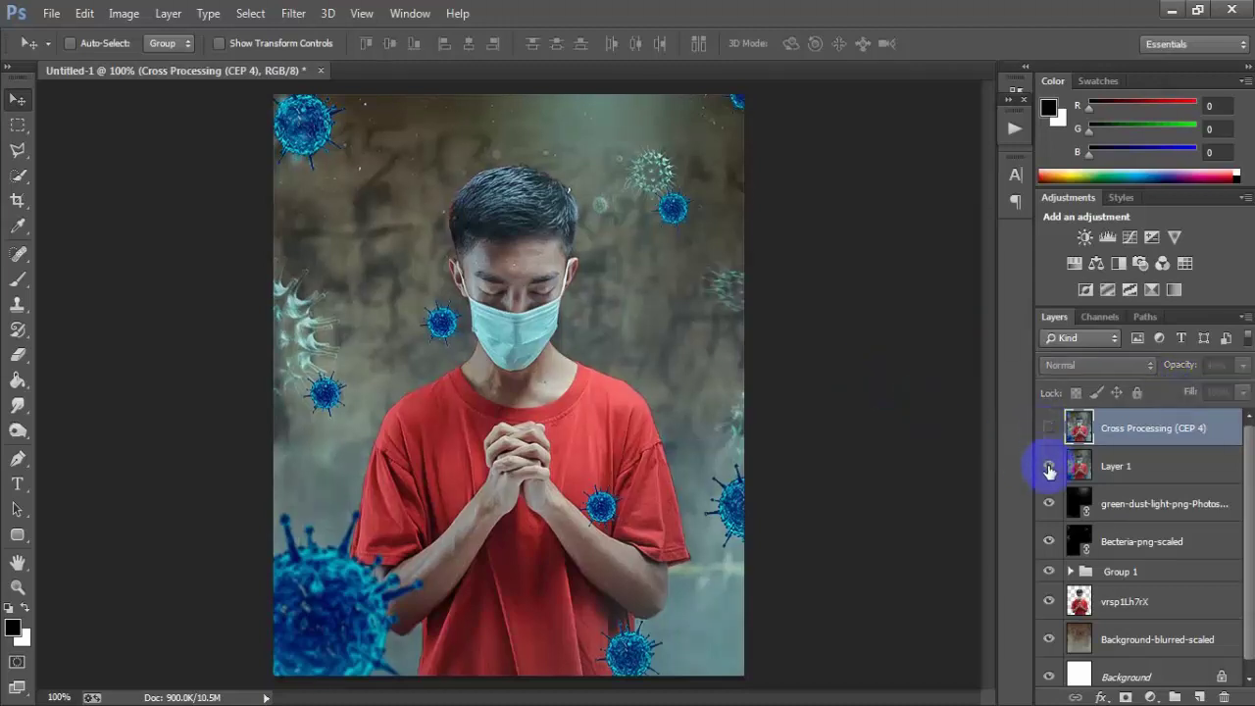
pyautogui.click(1049, 468)
pyautogui.click(1049, 467)
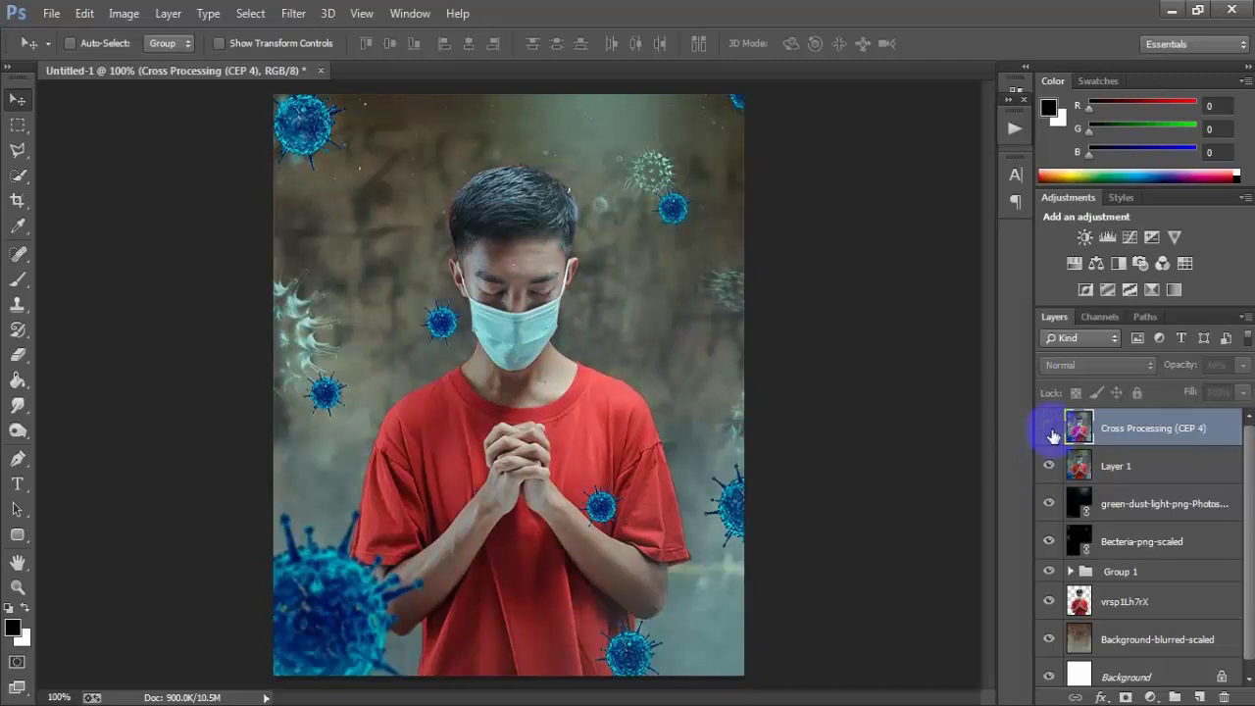
pyautogui.click(1049, 429)
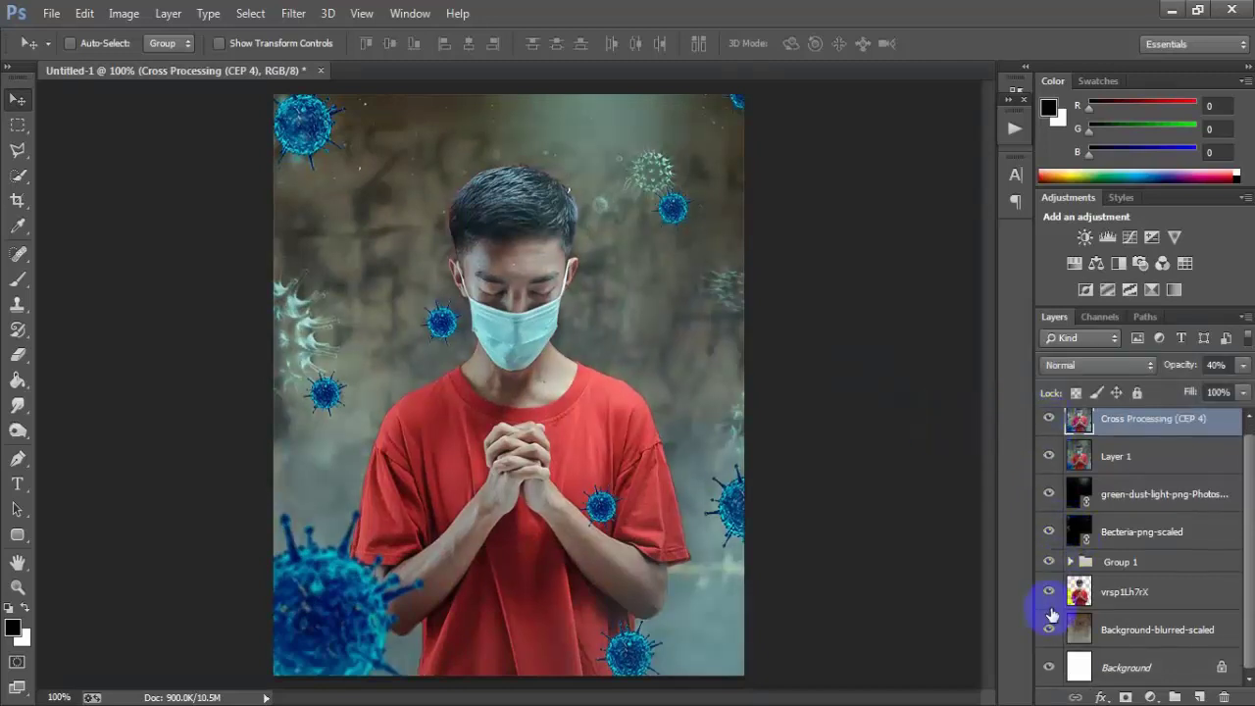
pyautogui.keyDown('alt'); pyautogui.click(1050, 597); pyautogui.keyUp('alt')
pyautogui.keyDown('alt'); pyautogui.click(1050, 597); pyautogui.keyUp('alt')
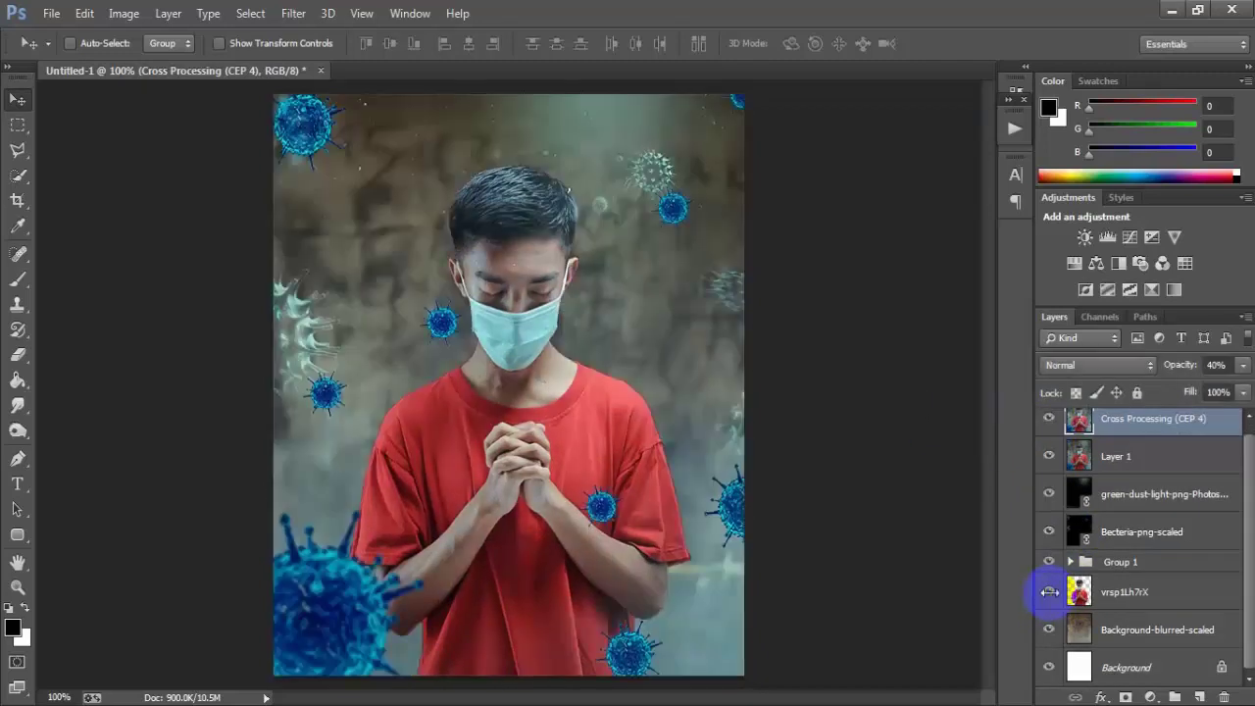
pyautogui.keyDown('alt'); pyautogui.click(1048, 633); pyautogui.keyUp('alt')
pyautogui.keyDown('alt'); pyautogui.click(1048, 632); pyautogui.keyUp('alt')
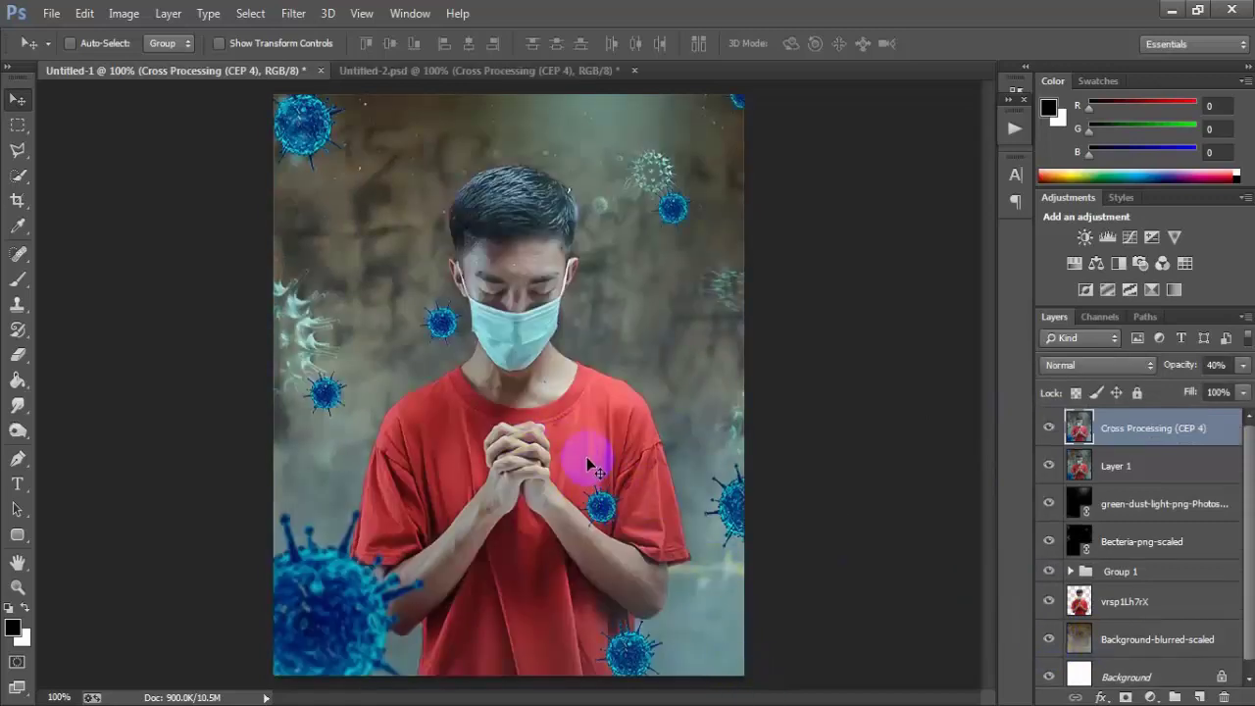
pyautogui.click(503, 71)
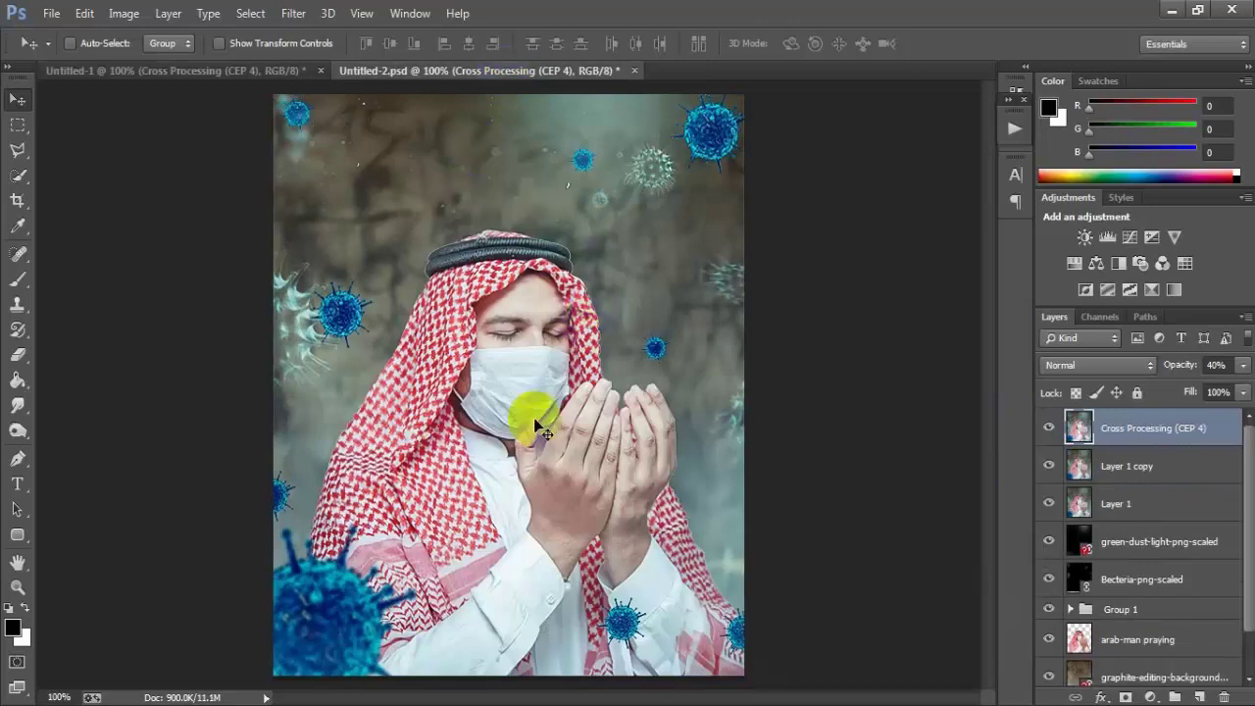
pyautogui.keyDown('alt'); pyautogui.click(1048, 681); pyautogui.keyUp('alt')
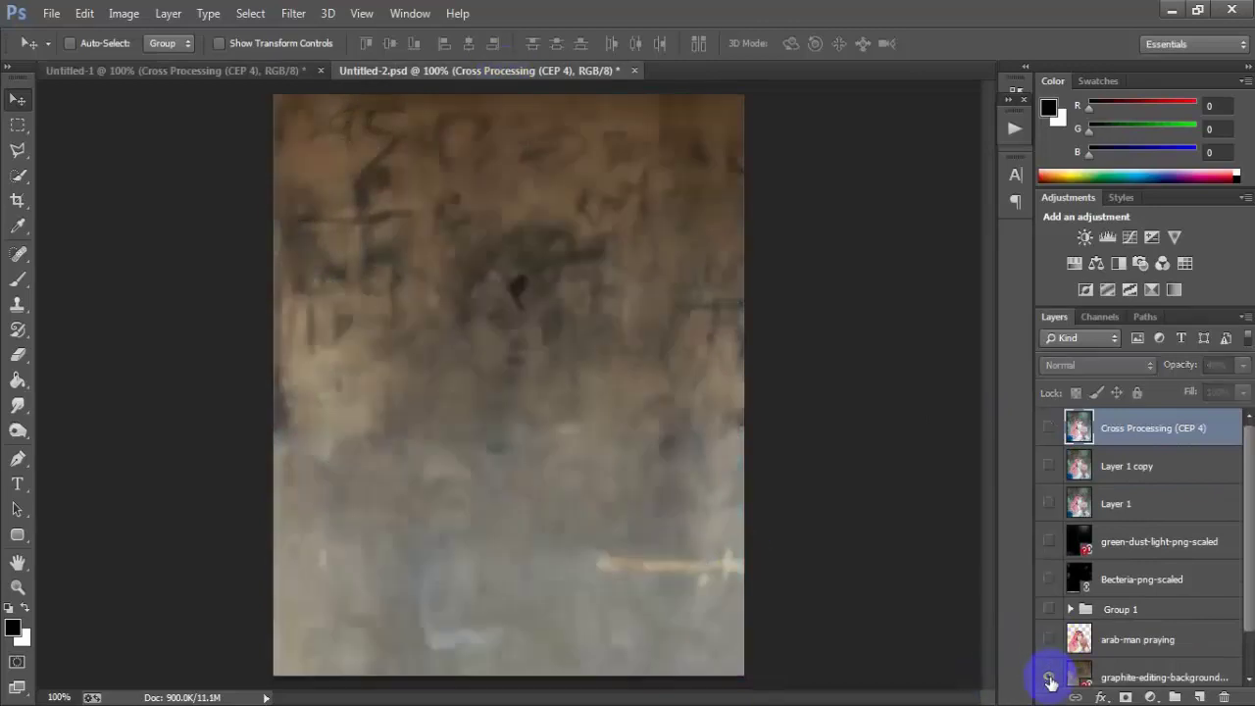
pyautogui.keyDown('alt'); pyautogui.click(1049, 681); pyautogui.keyUp('alt')
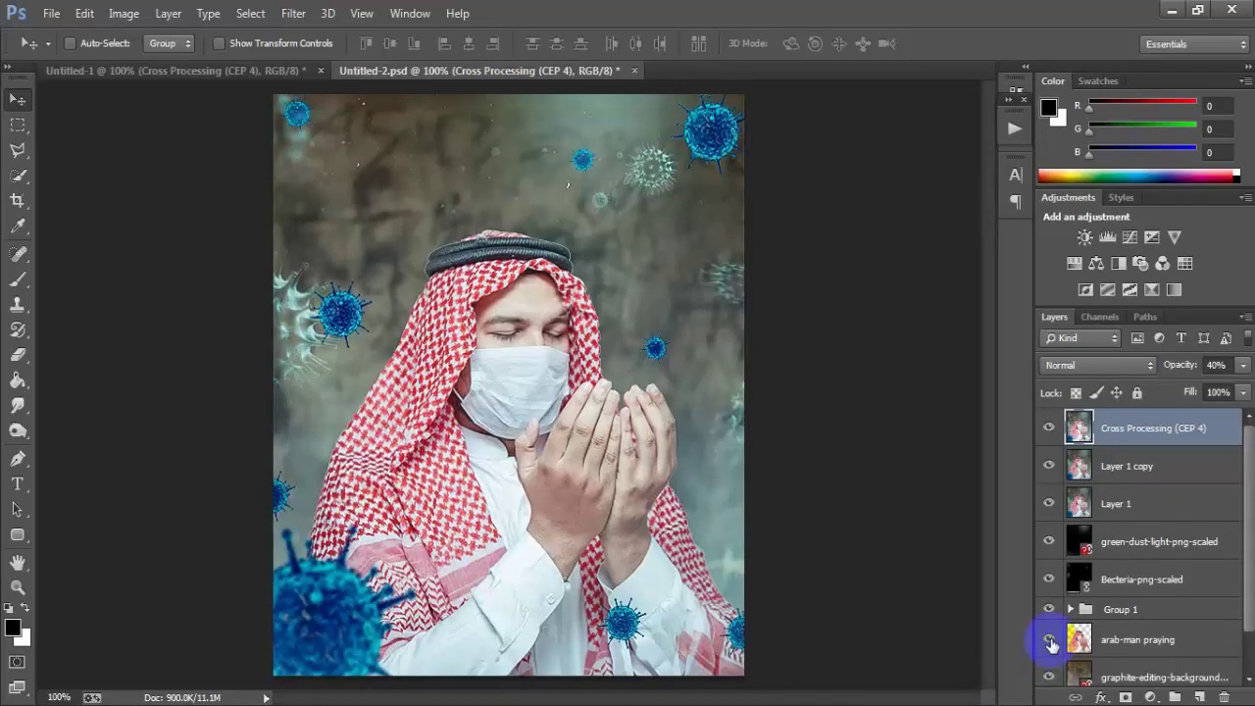
pyautogui.keyDown('alt'); pyautogui.click(1049, 639); pyautogui.keyUp('alt')
pyautogui.keyDown('alt'); pyautogui.click(1048, 639); pyautogui.keyUp('alt')
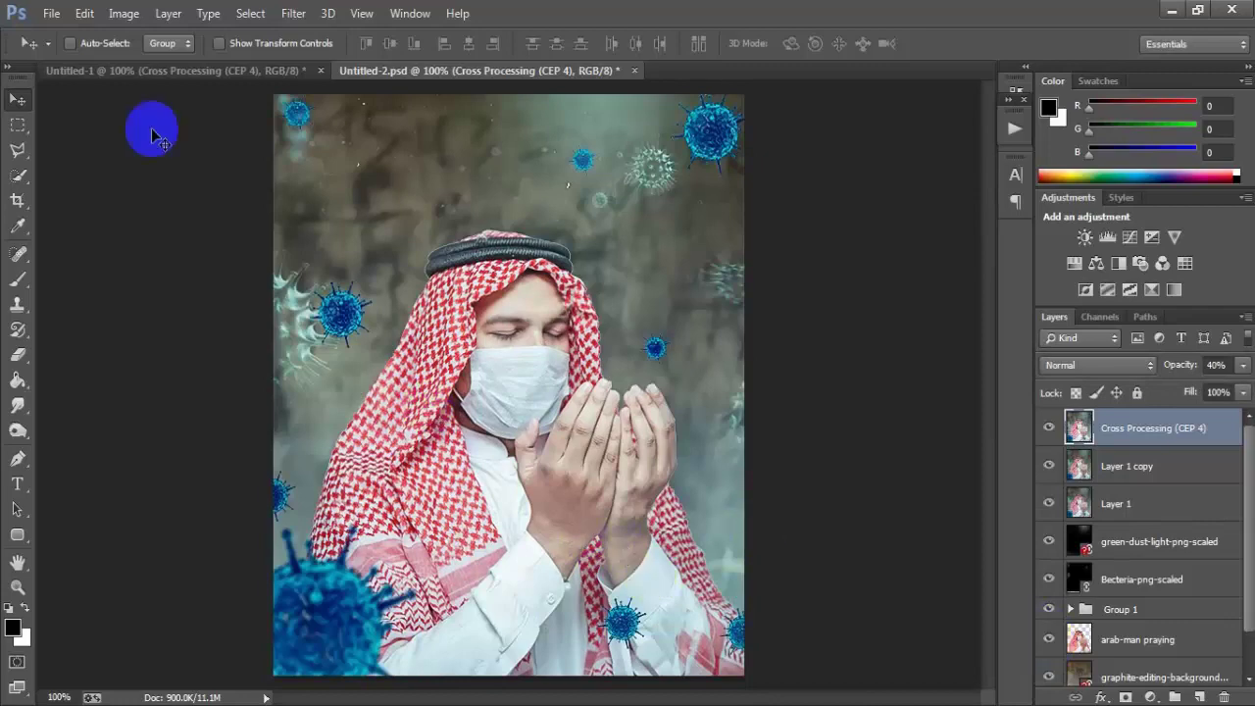
pyautogui.click(152, 74)
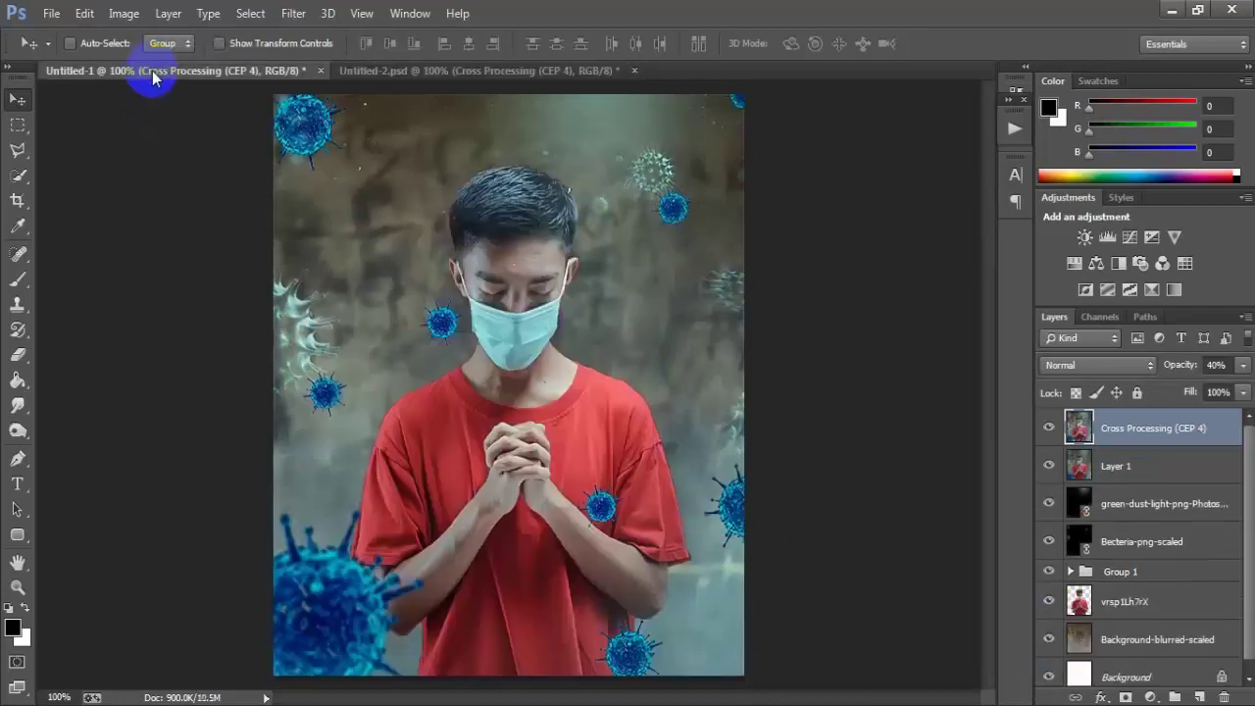
pyautogui.click(440, 71)
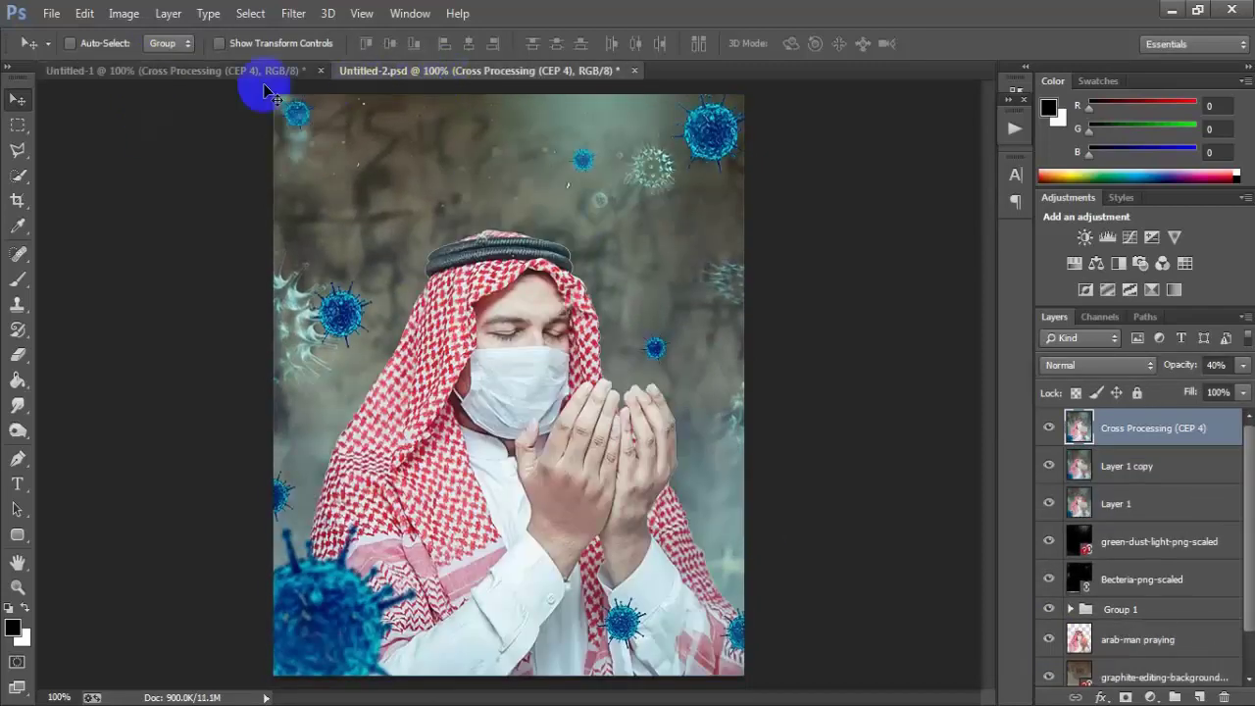
pyautogui.click(191, 78)
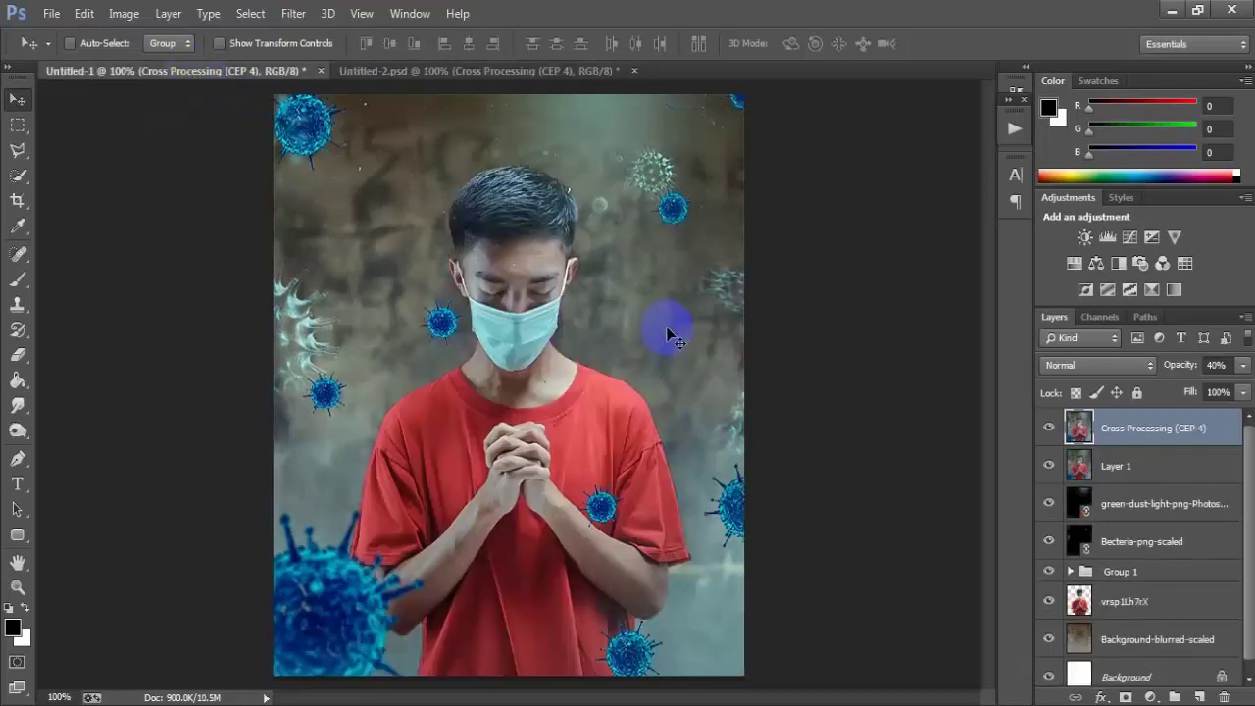